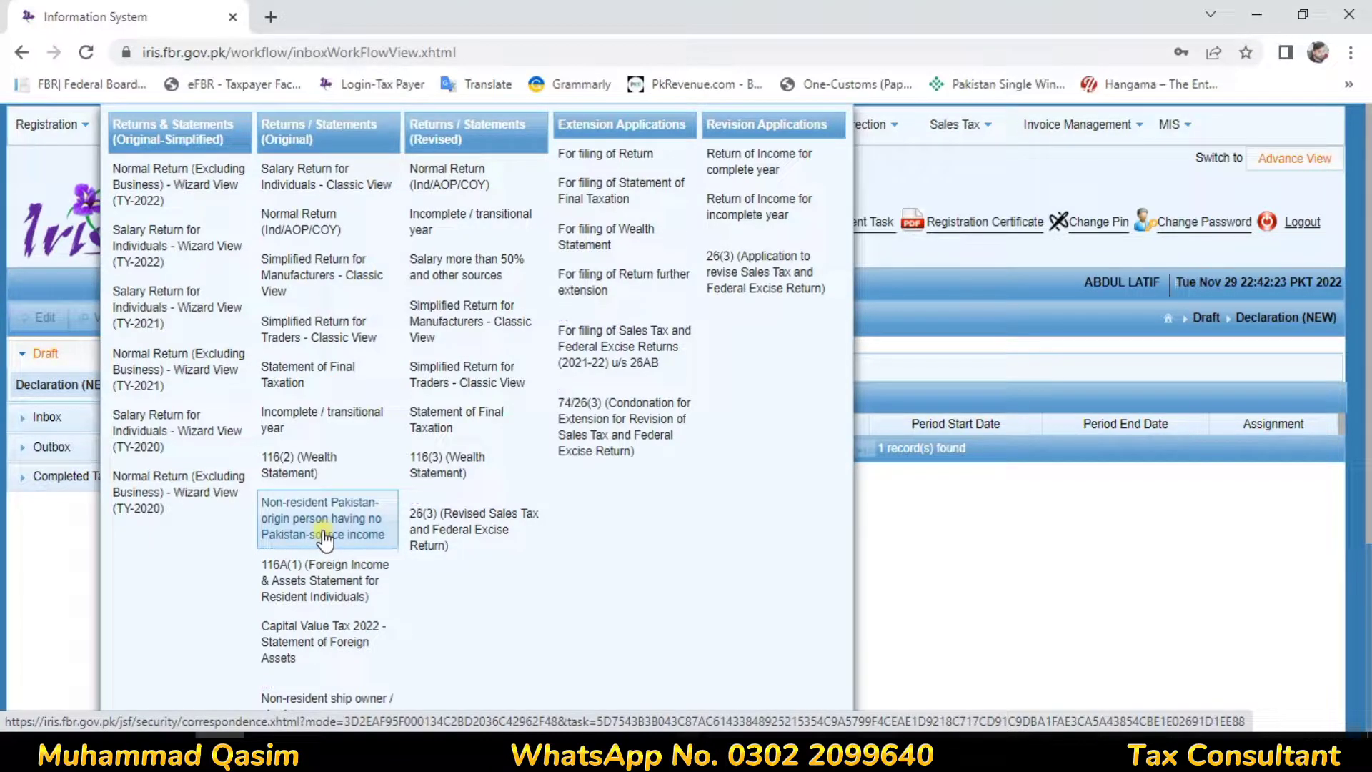
# Start an original Normal Return (Ind/AOP/COY) and select the 2022 tax period from 01-Jul-2021 to 30-Jun-2022
pyautogui.click(281, 230)
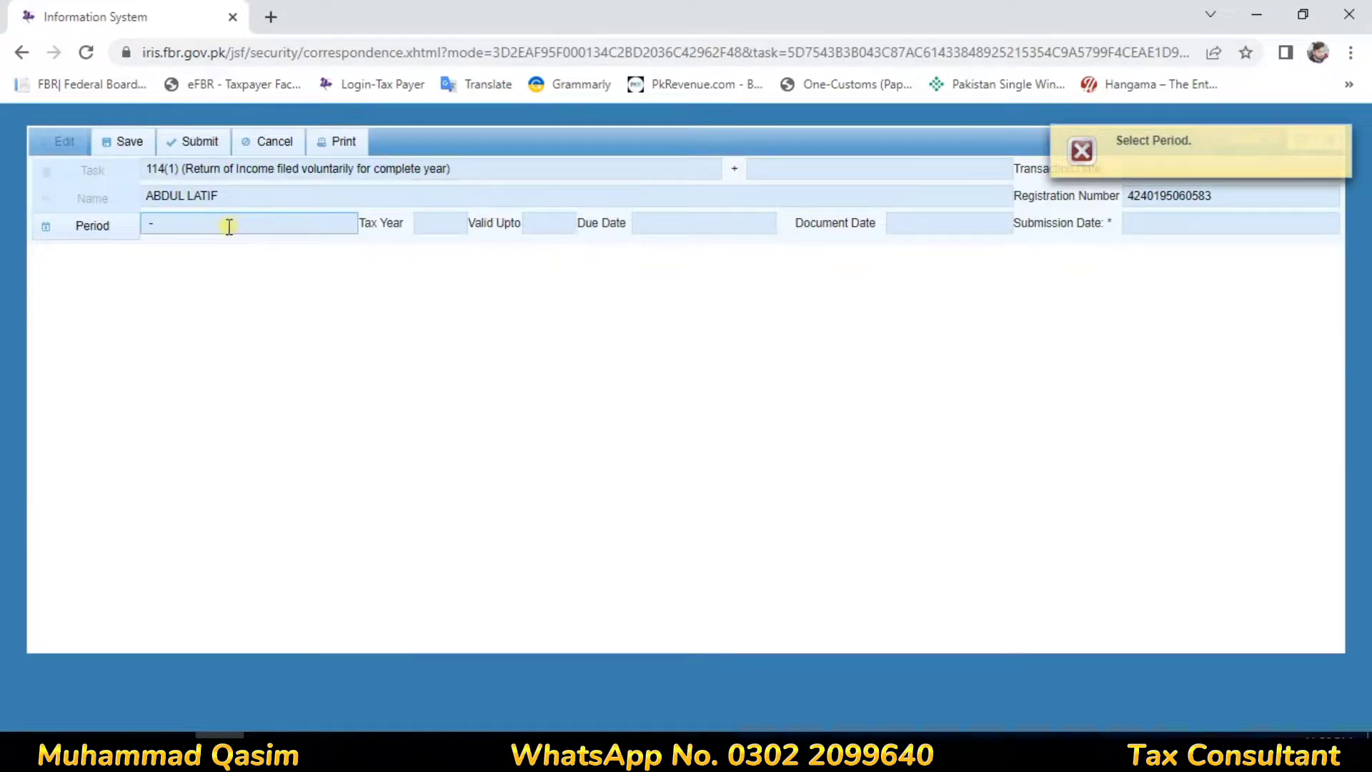
pyautogui.click(80, 236)
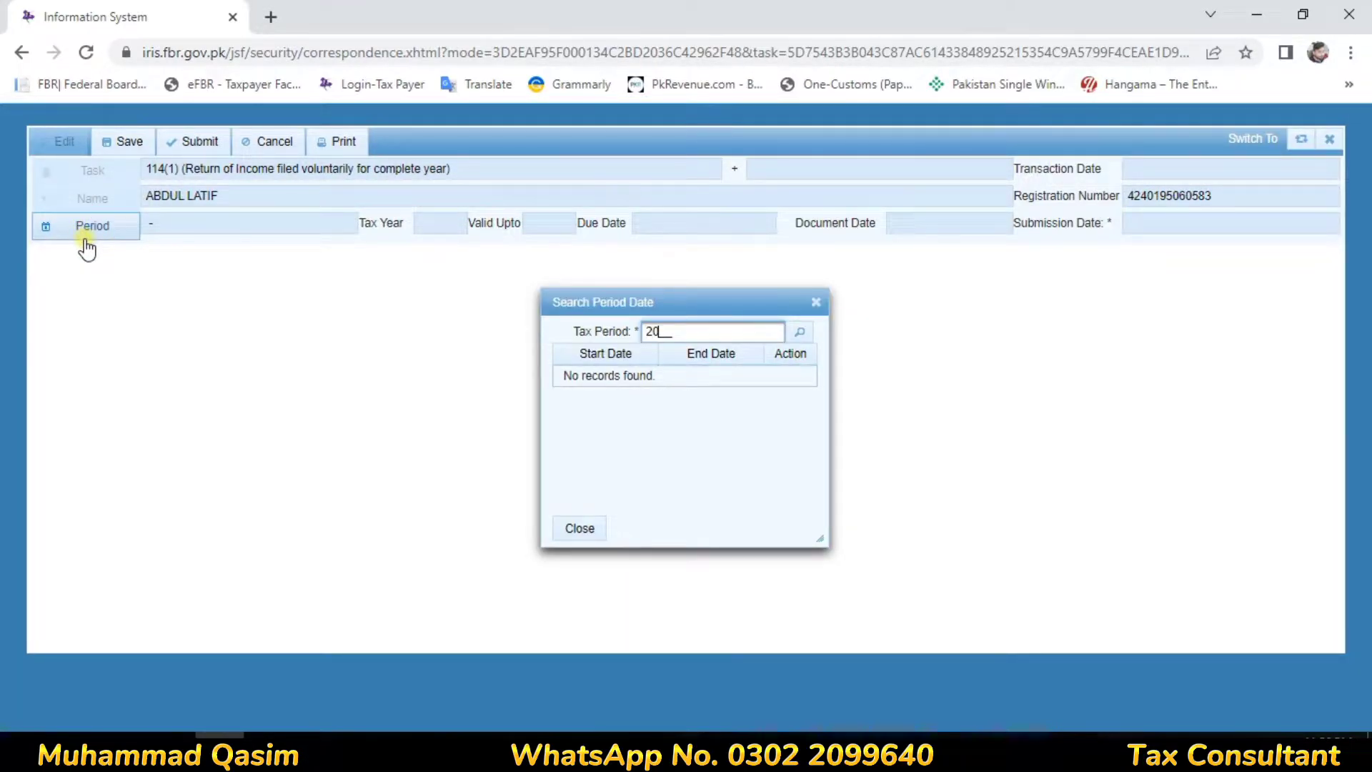
pyautogui.press('Return')
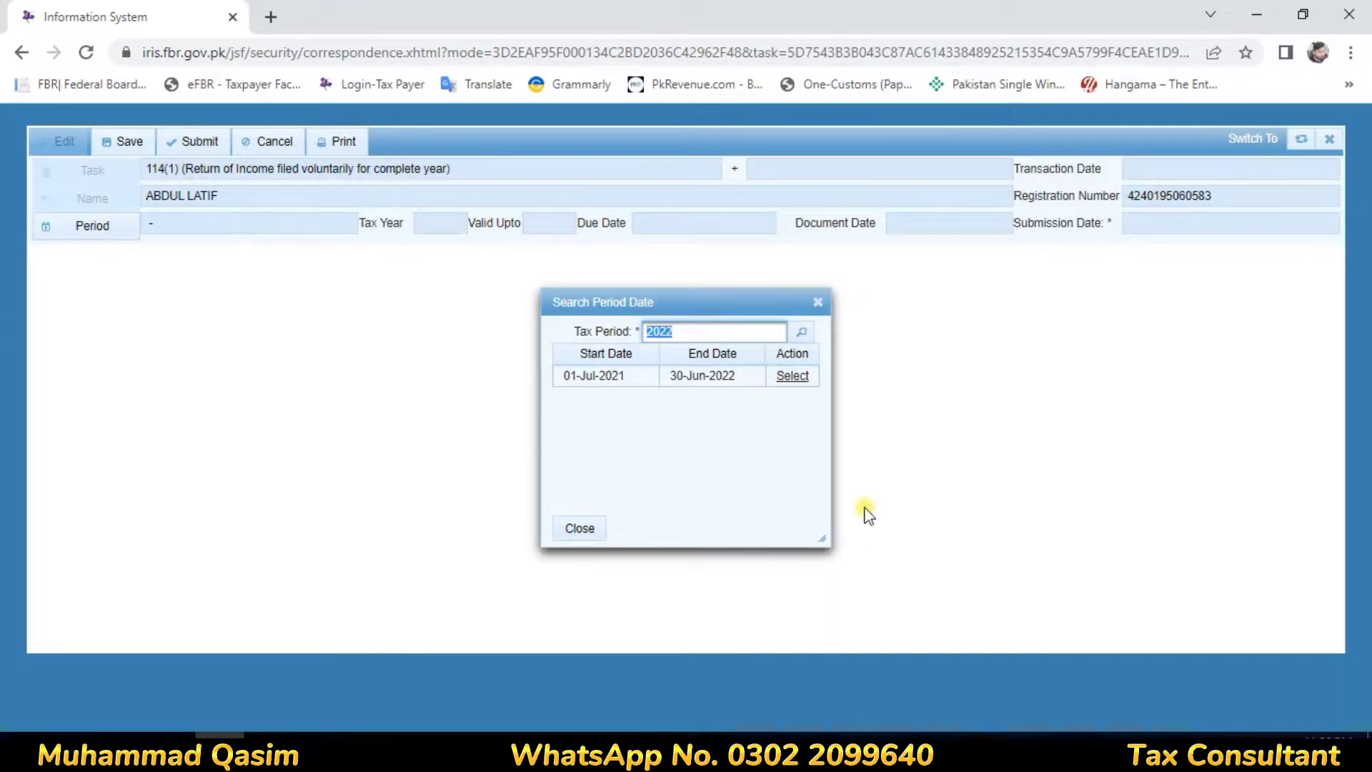
pyautogui.click(793, 377)
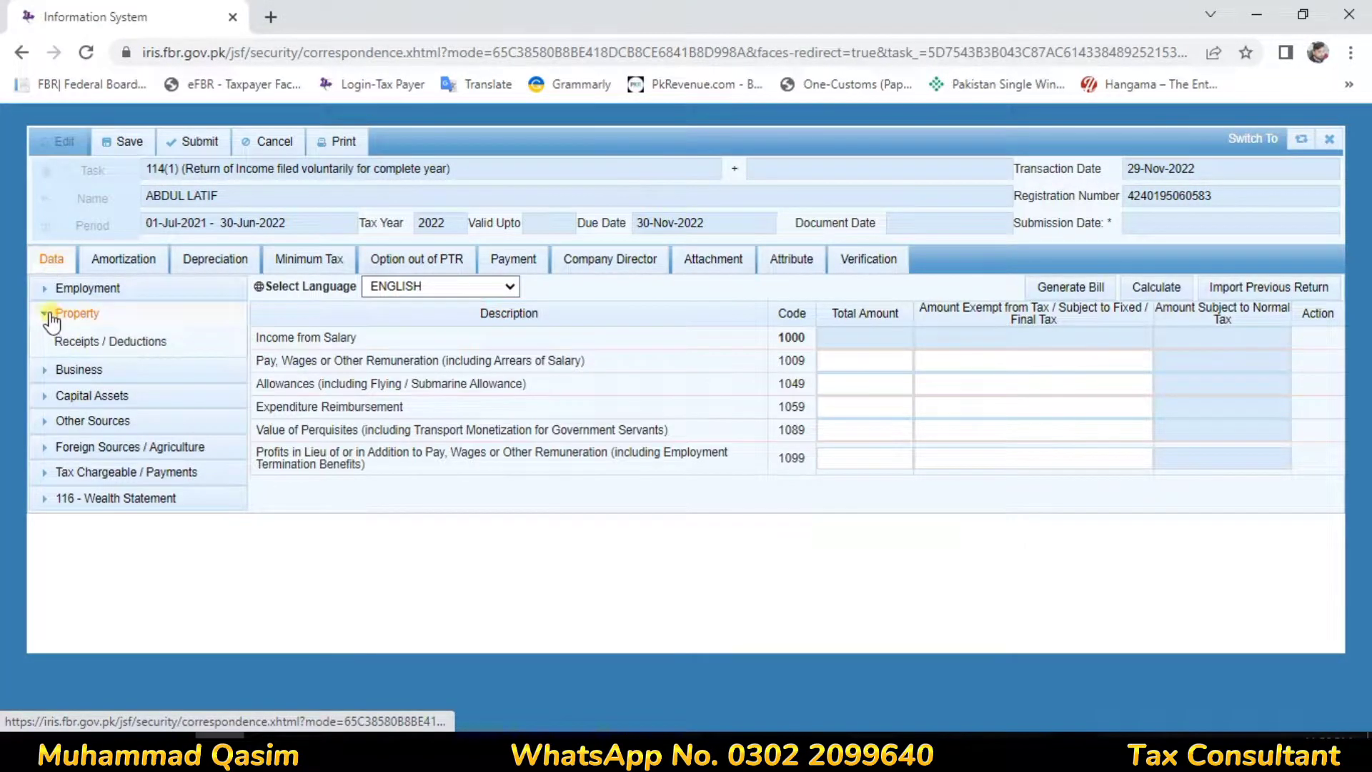
# Examine the Employment section and the Property section's Receipts / Deductions form in the return's data
pyautogui.click(45, 314)
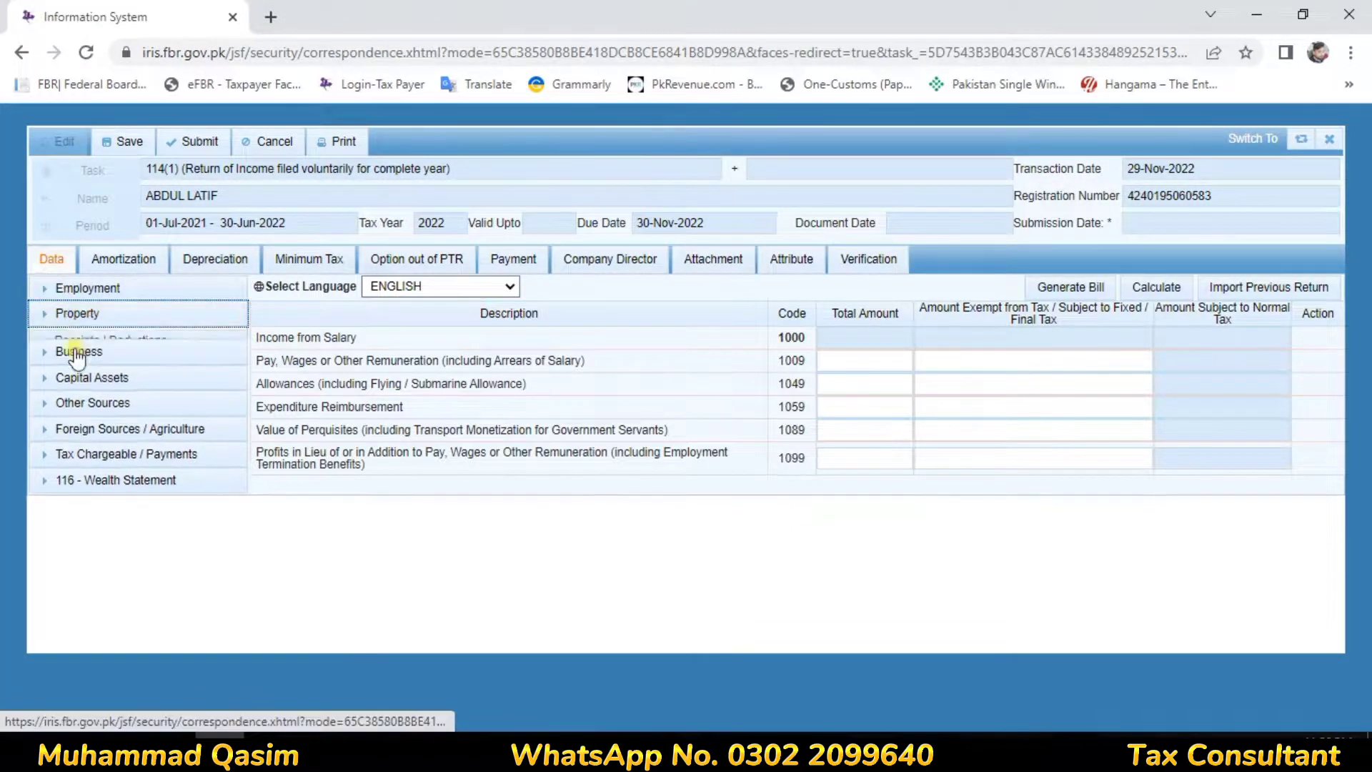
pyautogui.click(77, 294)
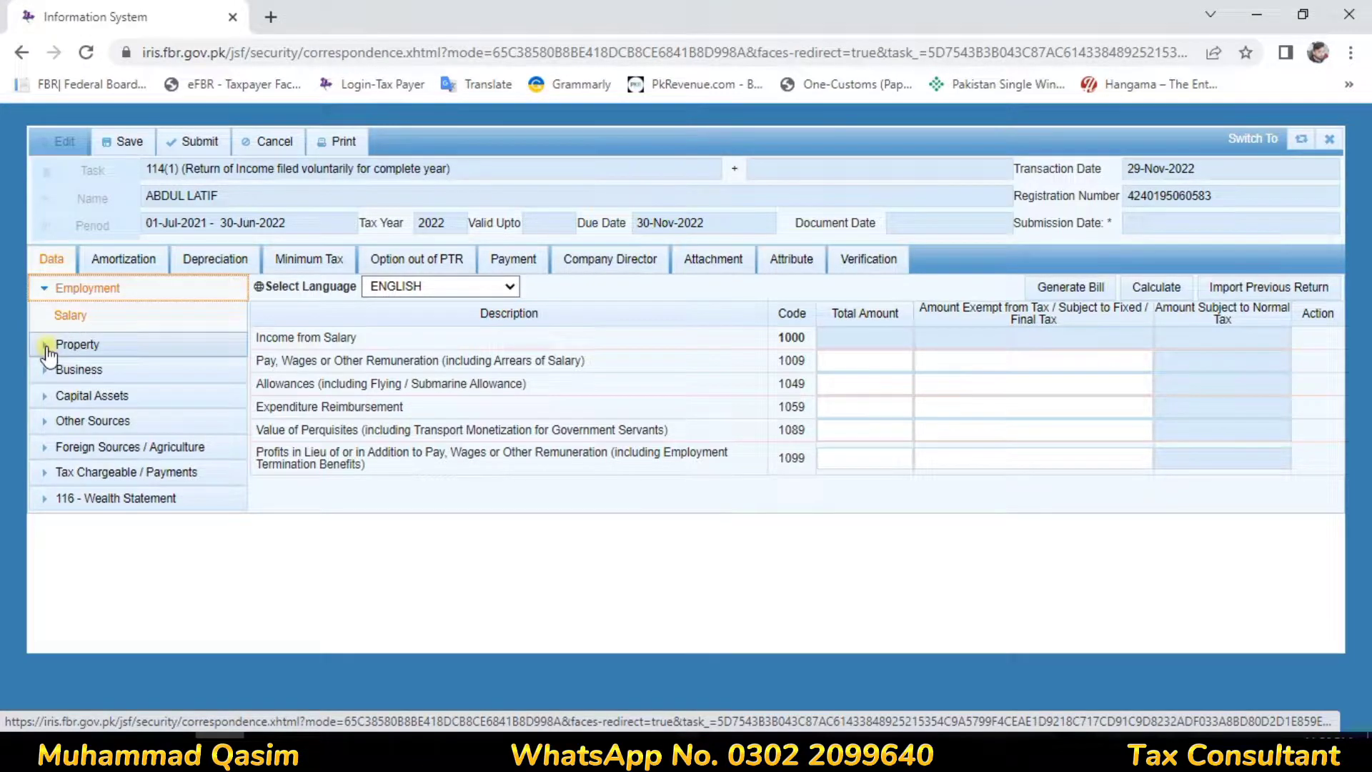
pyautogui.click(45, 287)
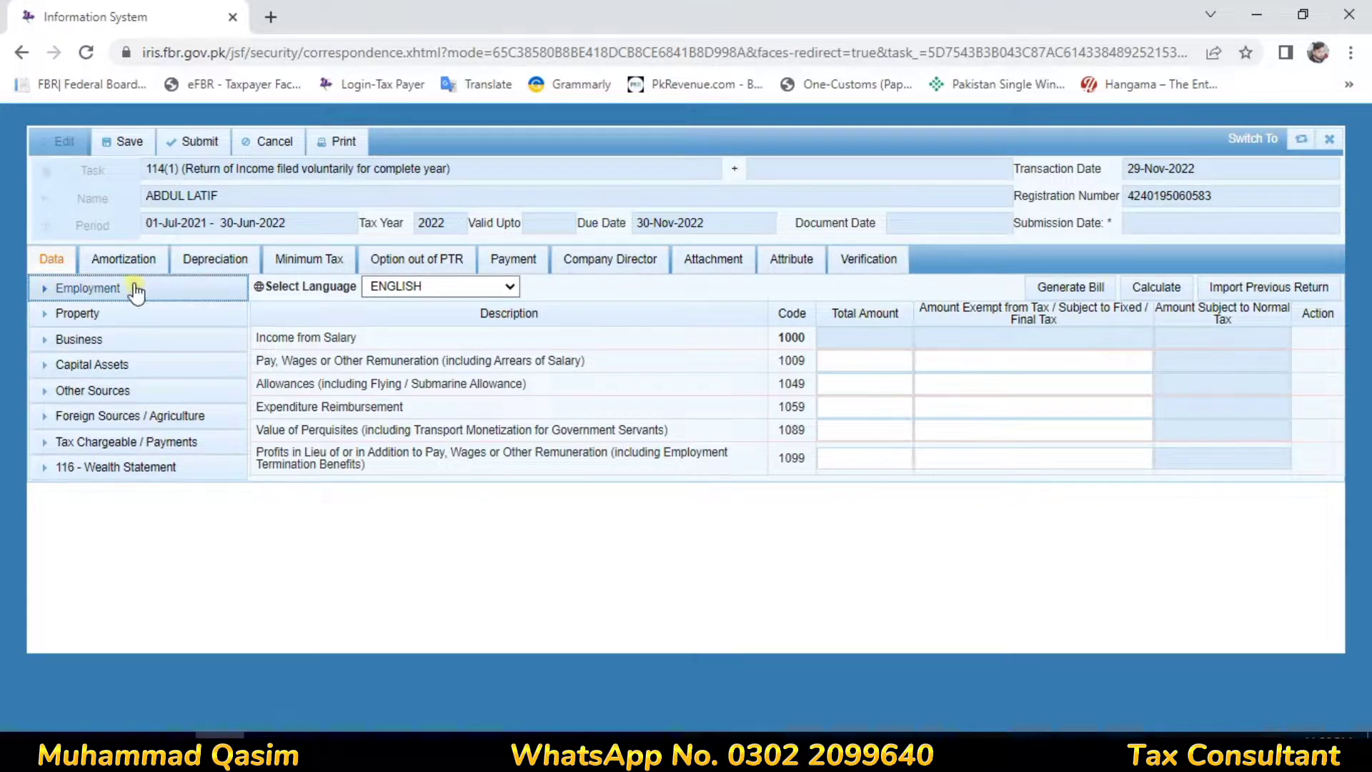
pyautogui.click(81, 323)
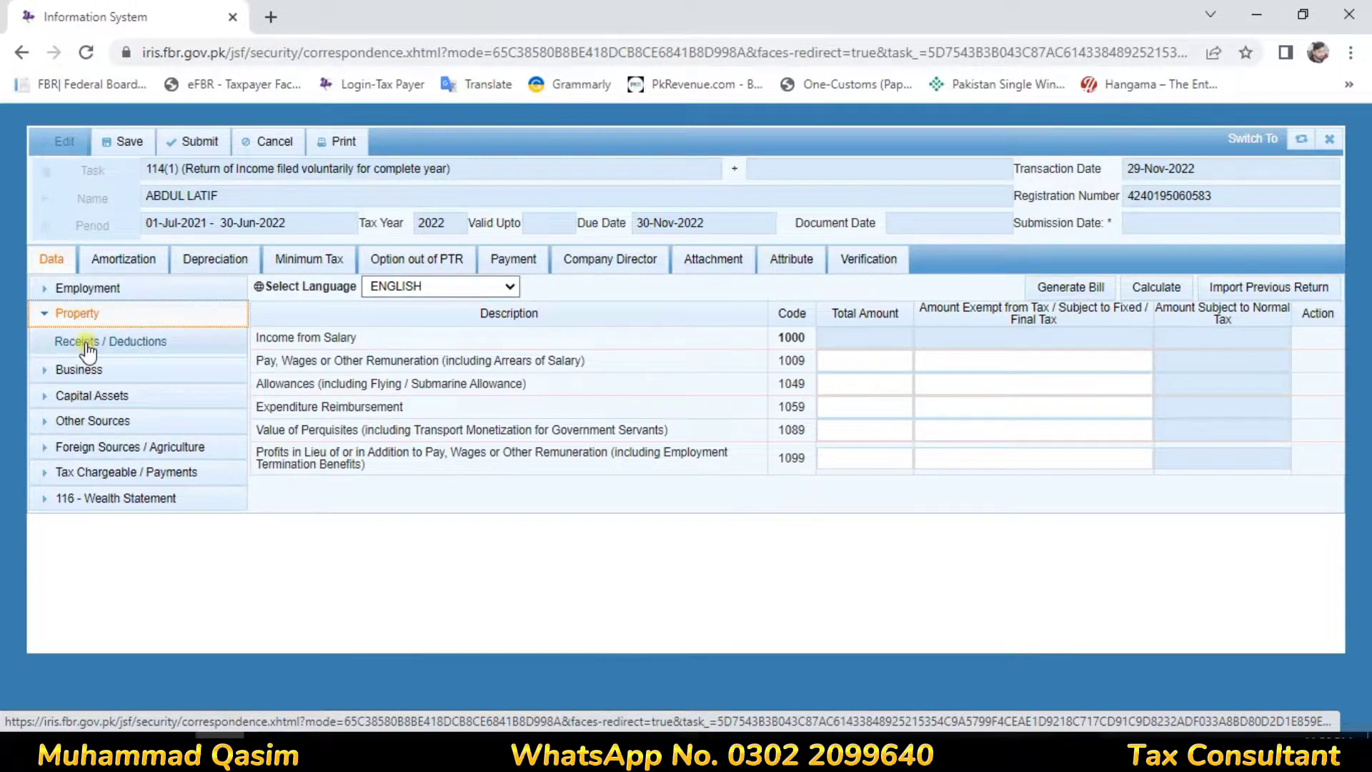
pyautogui.click(79, 343)
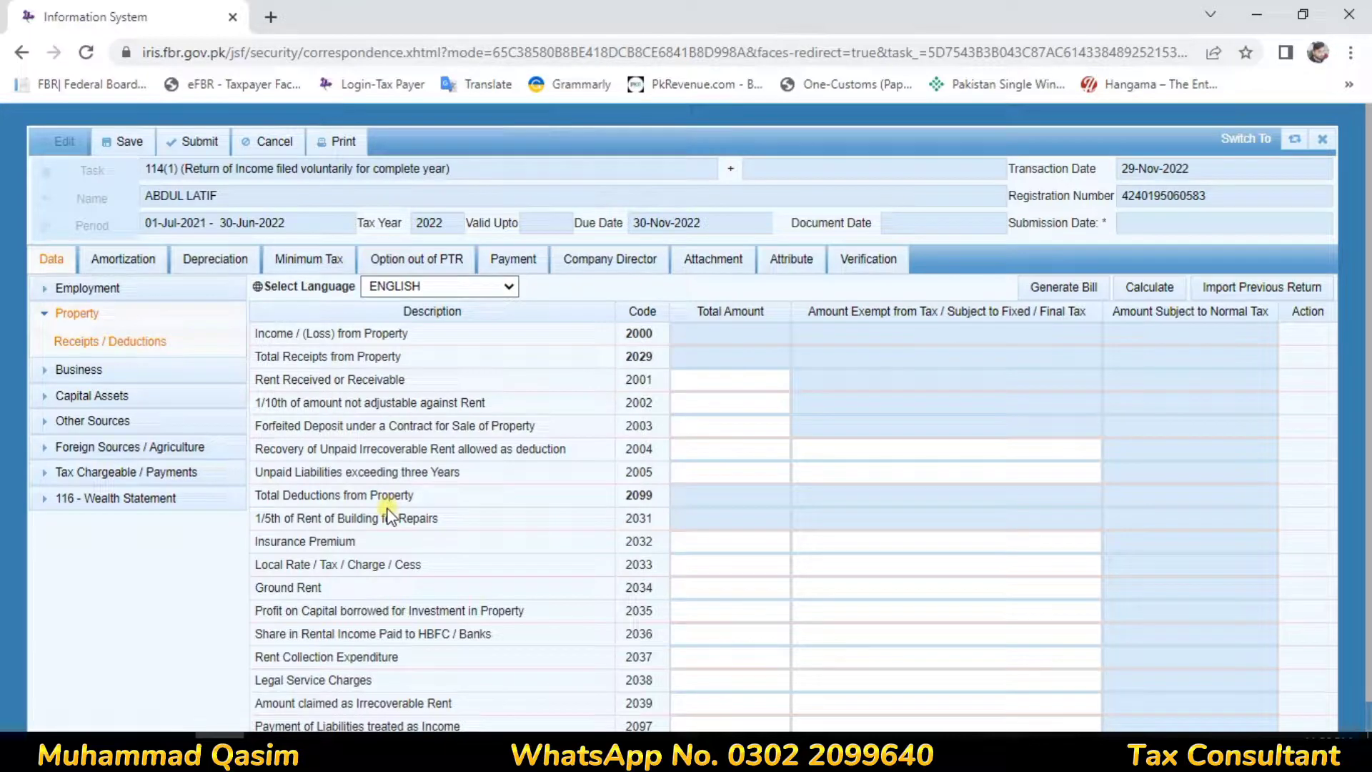
pyautogui.click(47, 315)
# Review the Business and Capital Assets subsections and the Other Sources Receipts / Deductions form
pyautogui.click(79, 342)
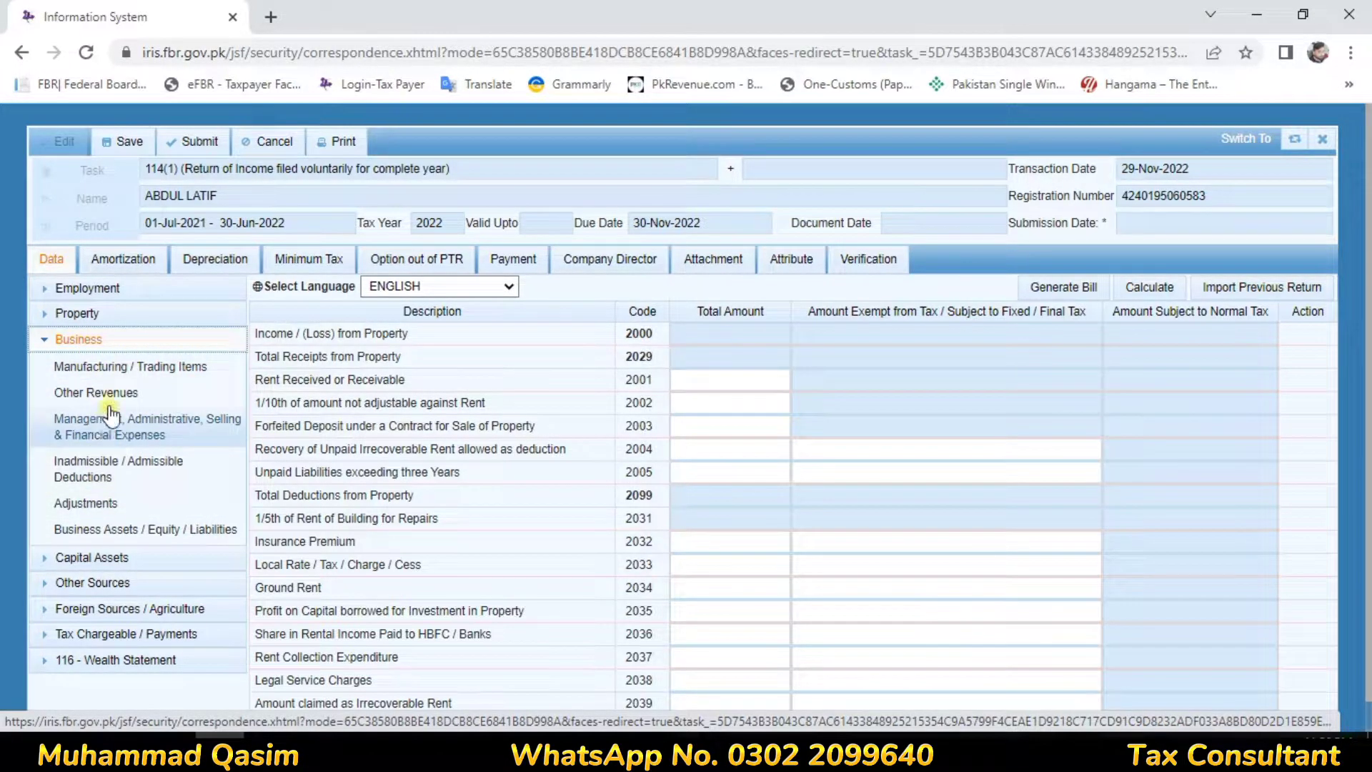
pyautogui.click(43, 340)
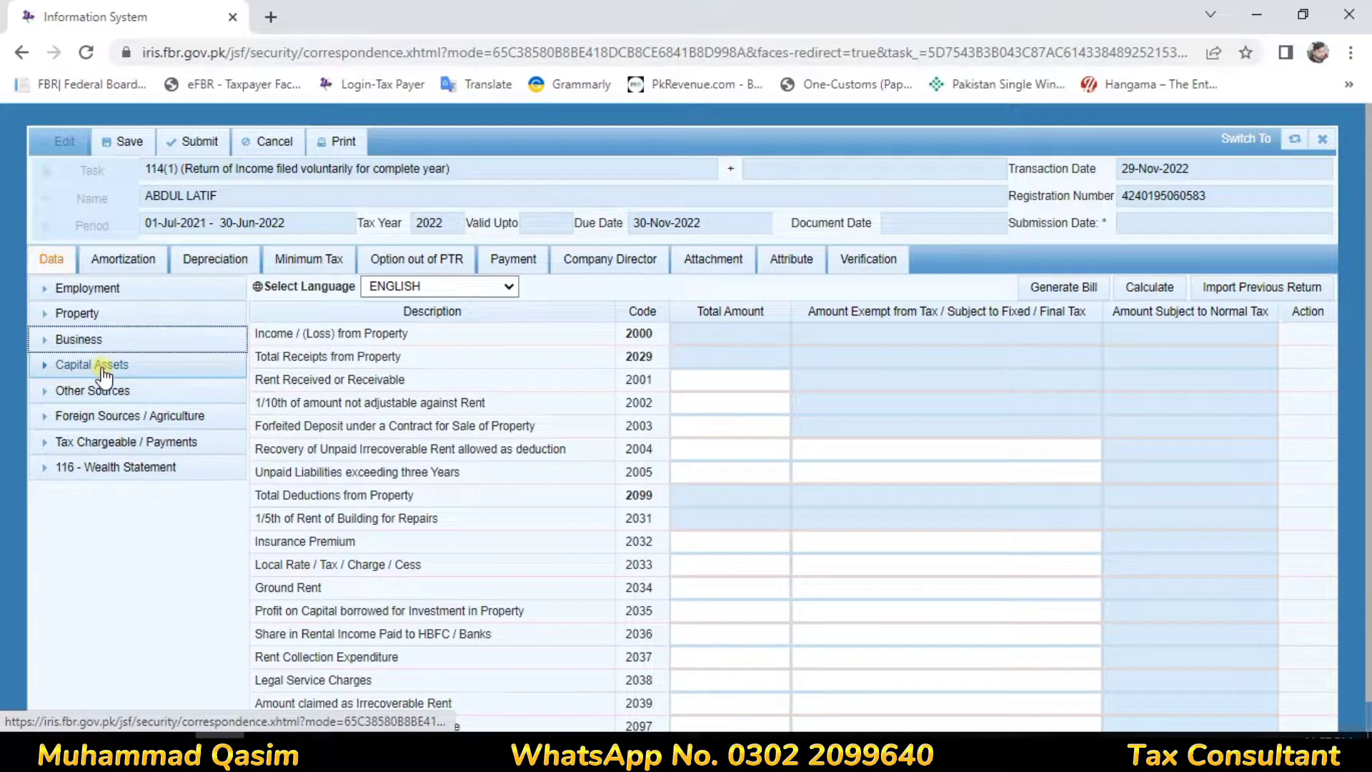
pyautogui.click(104, 371)
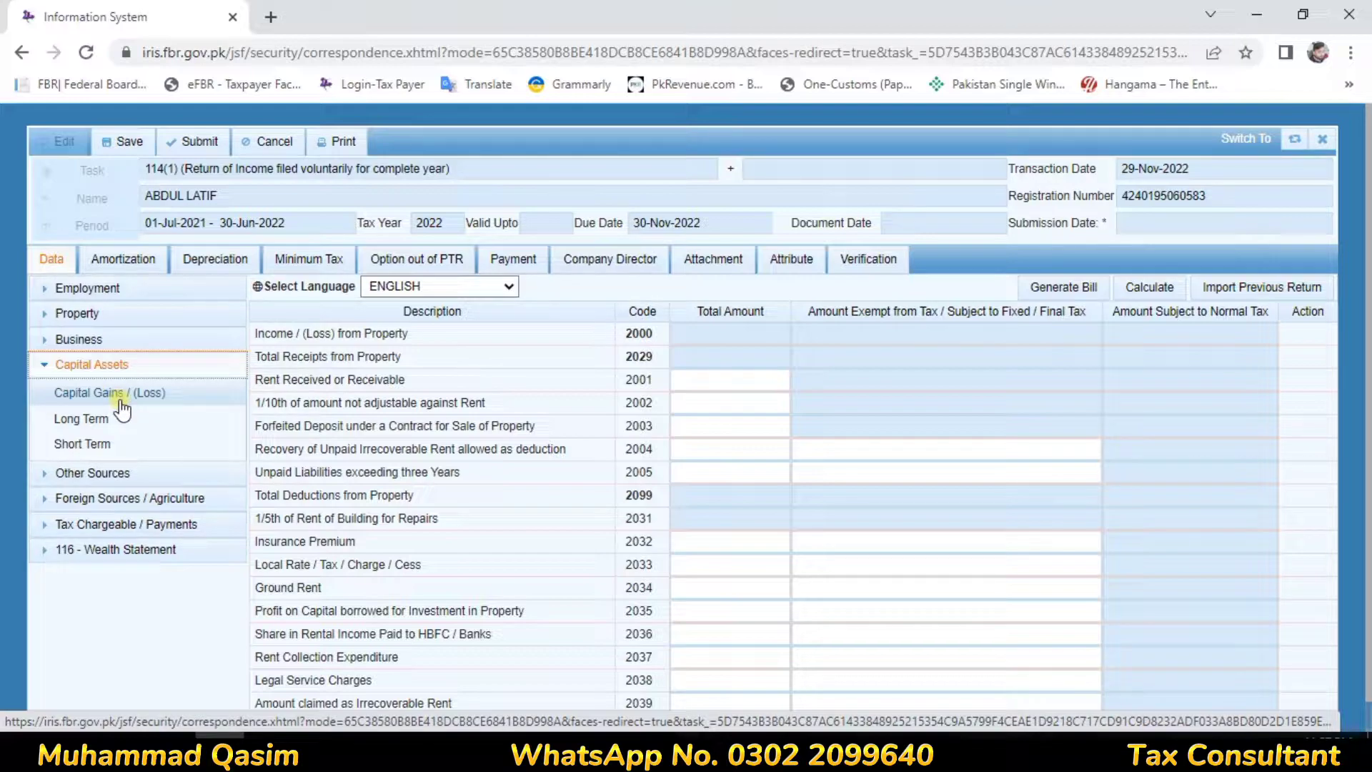
pyautogui.click(80, 366)
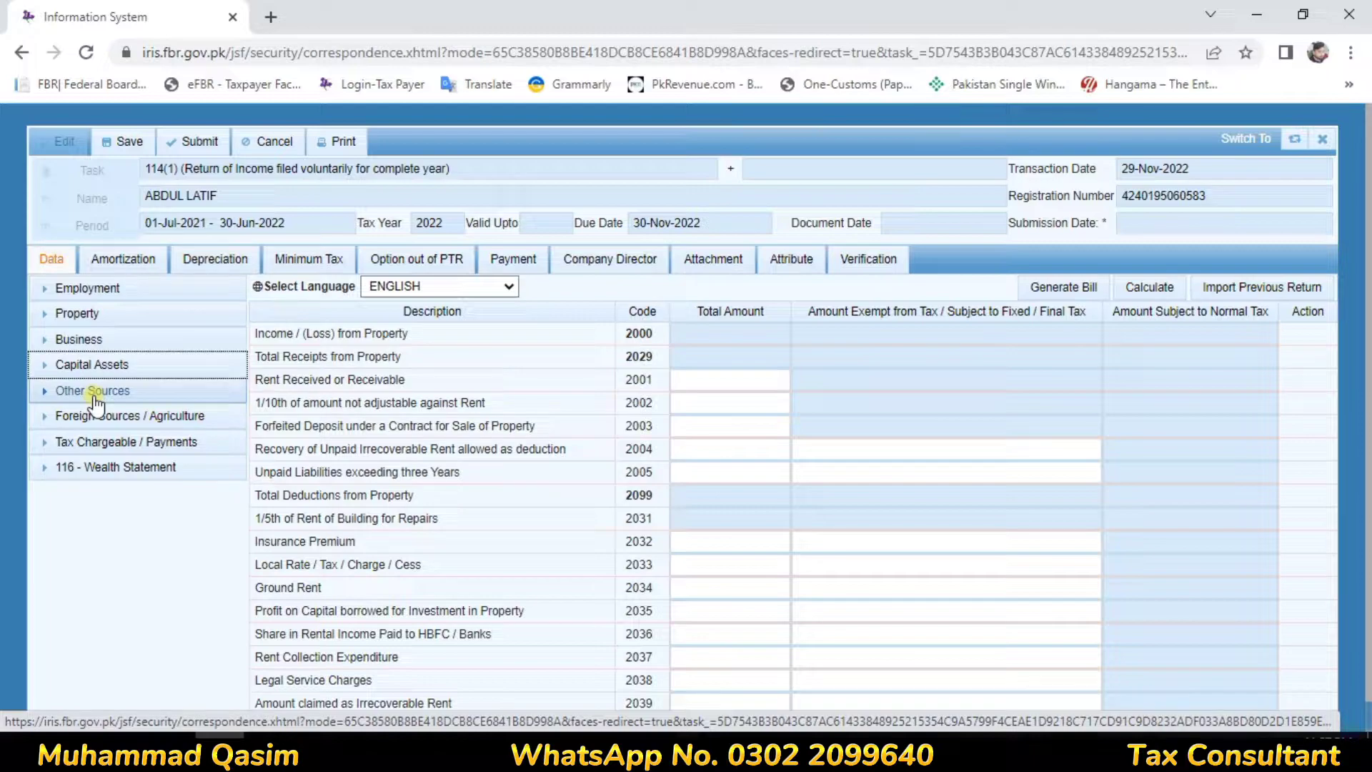
pyautogui.click(95, 392)
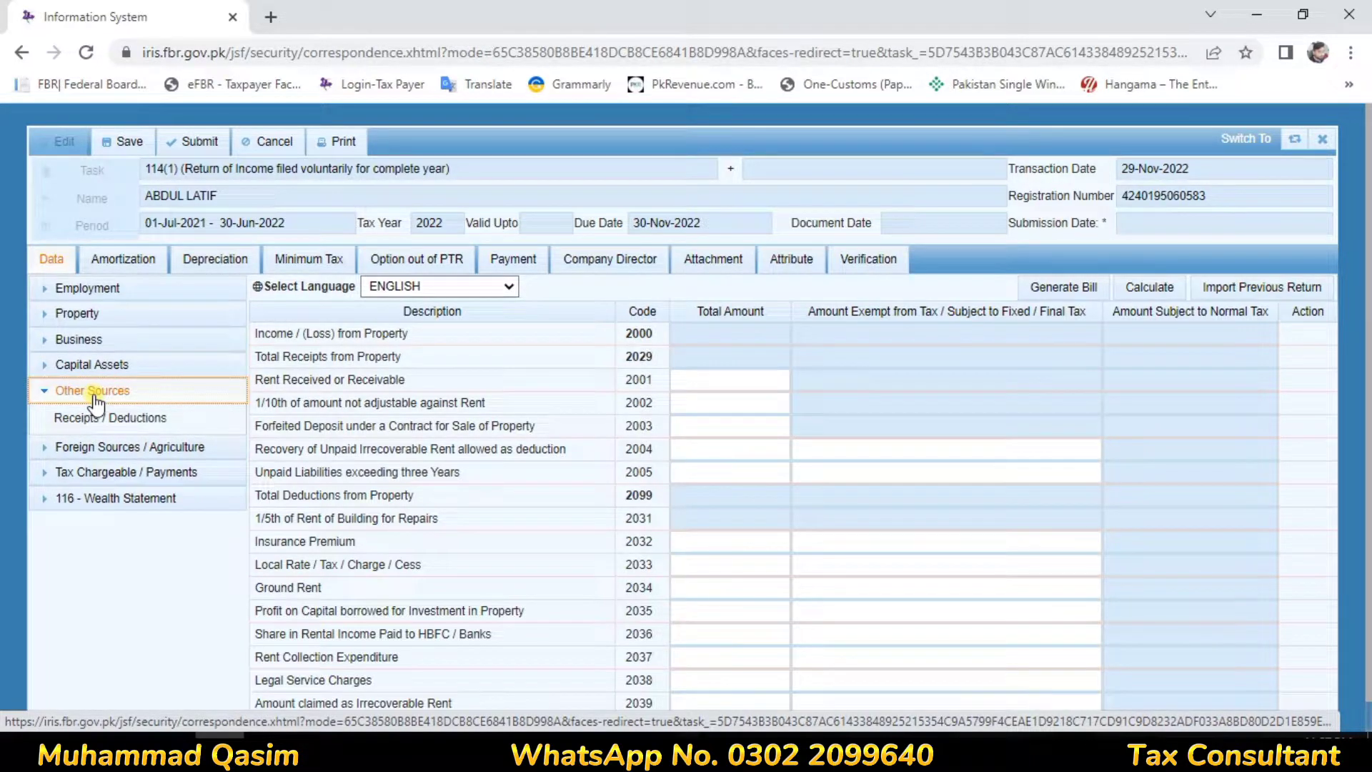
pyautogui.click(104, 417)
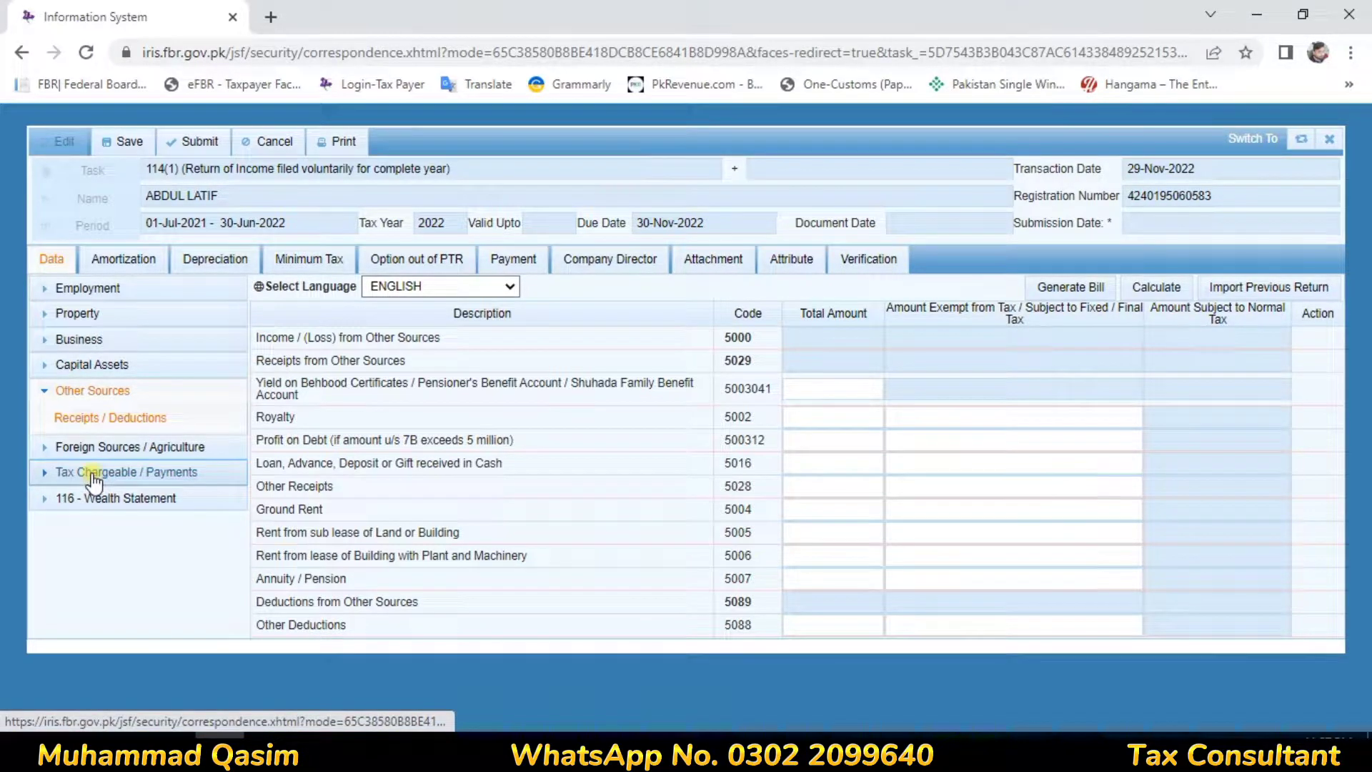
pyautogui.click(45, 391)
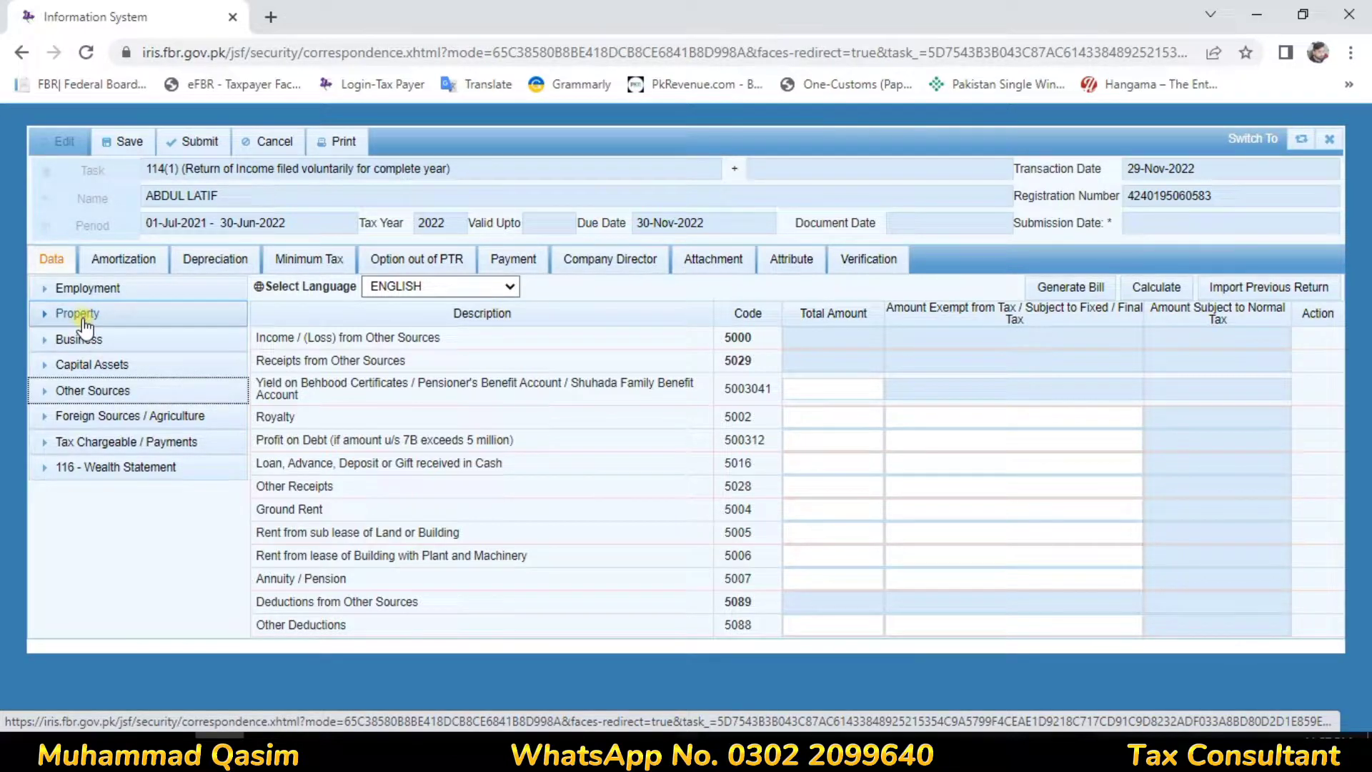
# Enter 1,200,000 as the total Rent Received or Receivable in the Property receipts and calculate the return
pyautogui.click(83, 319)
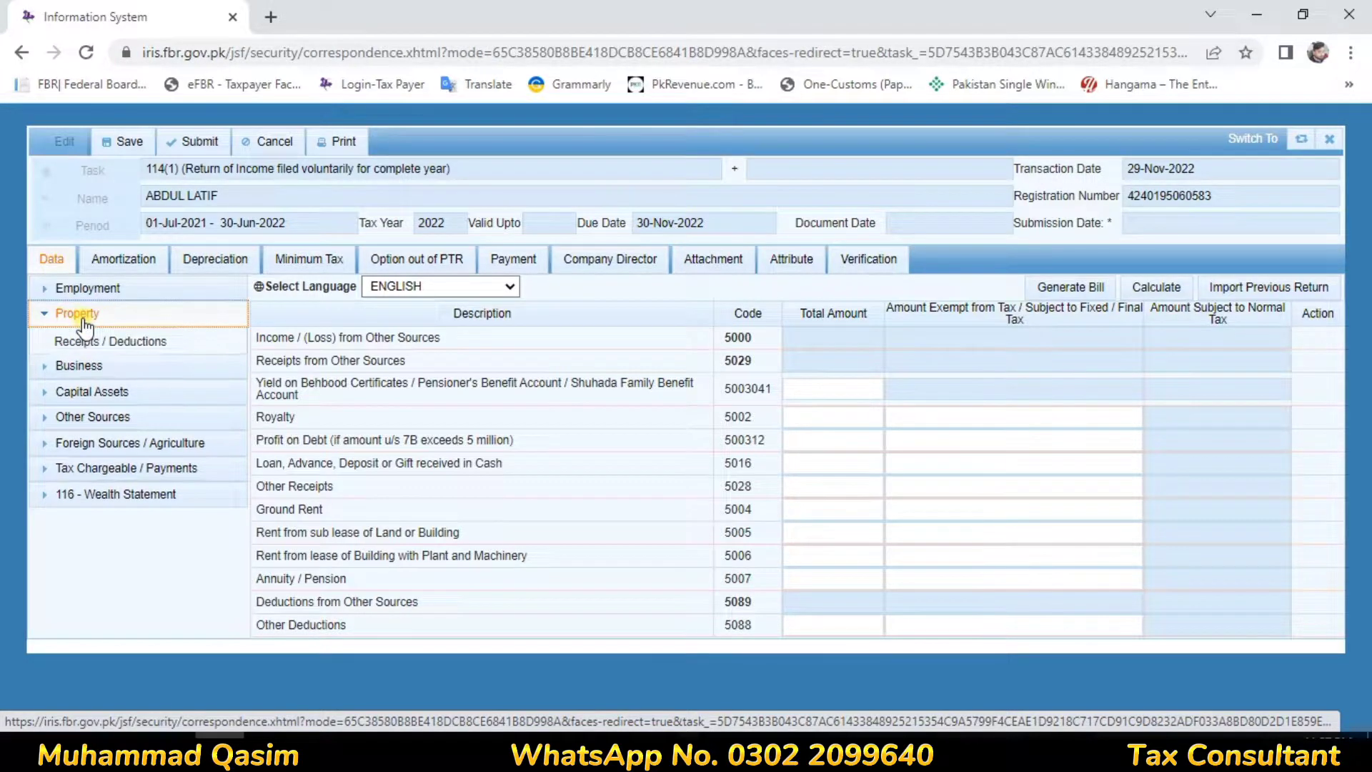
pyautogui.click(123, 346)
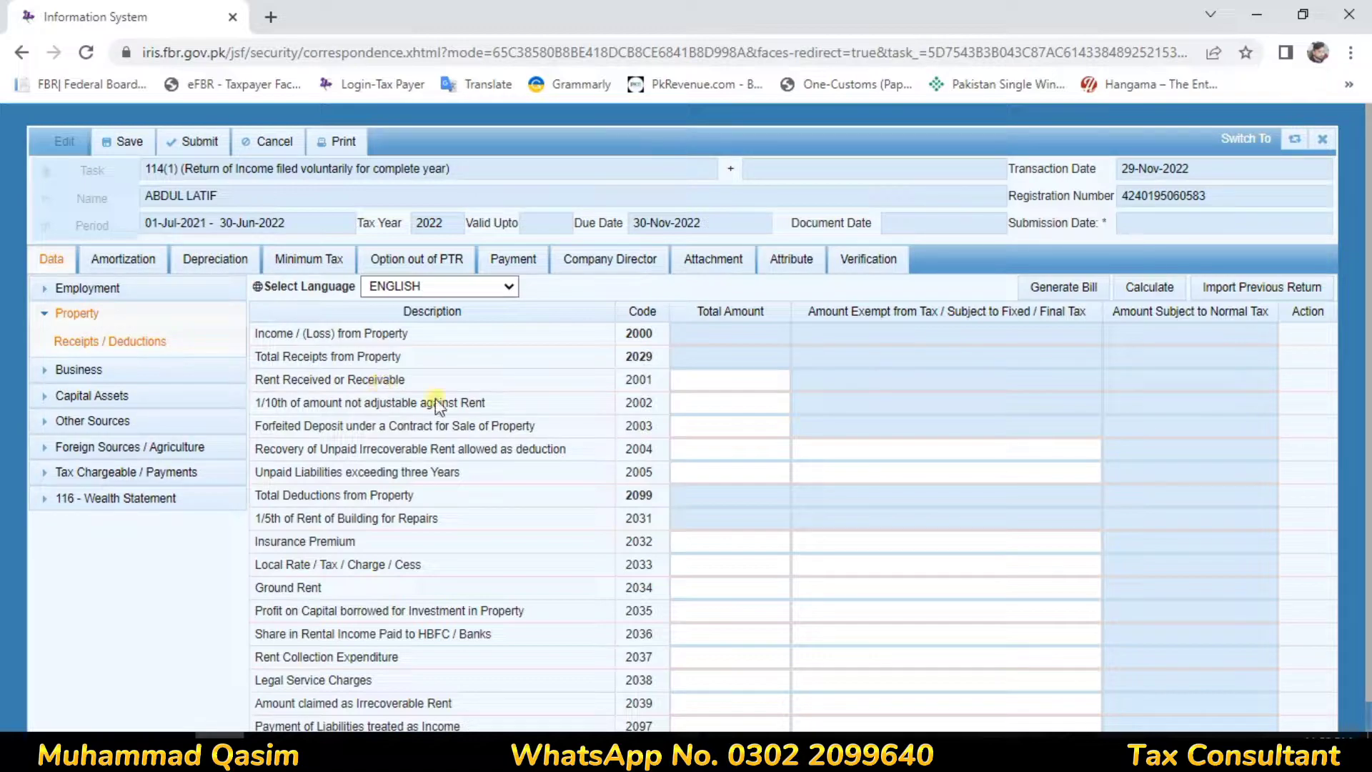
pyautogui.click(775, 378)
pyautogui.write('1200000')
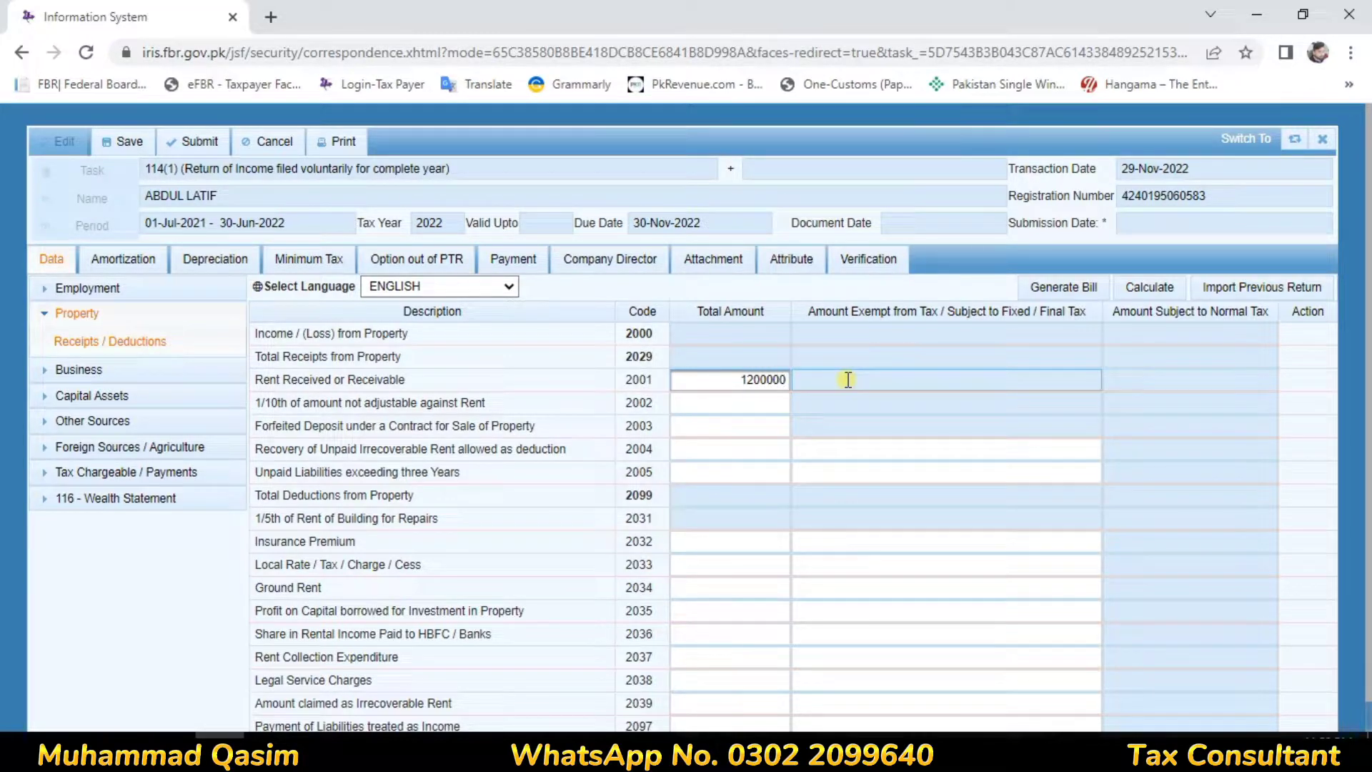
pyautogui.click(755, 402)
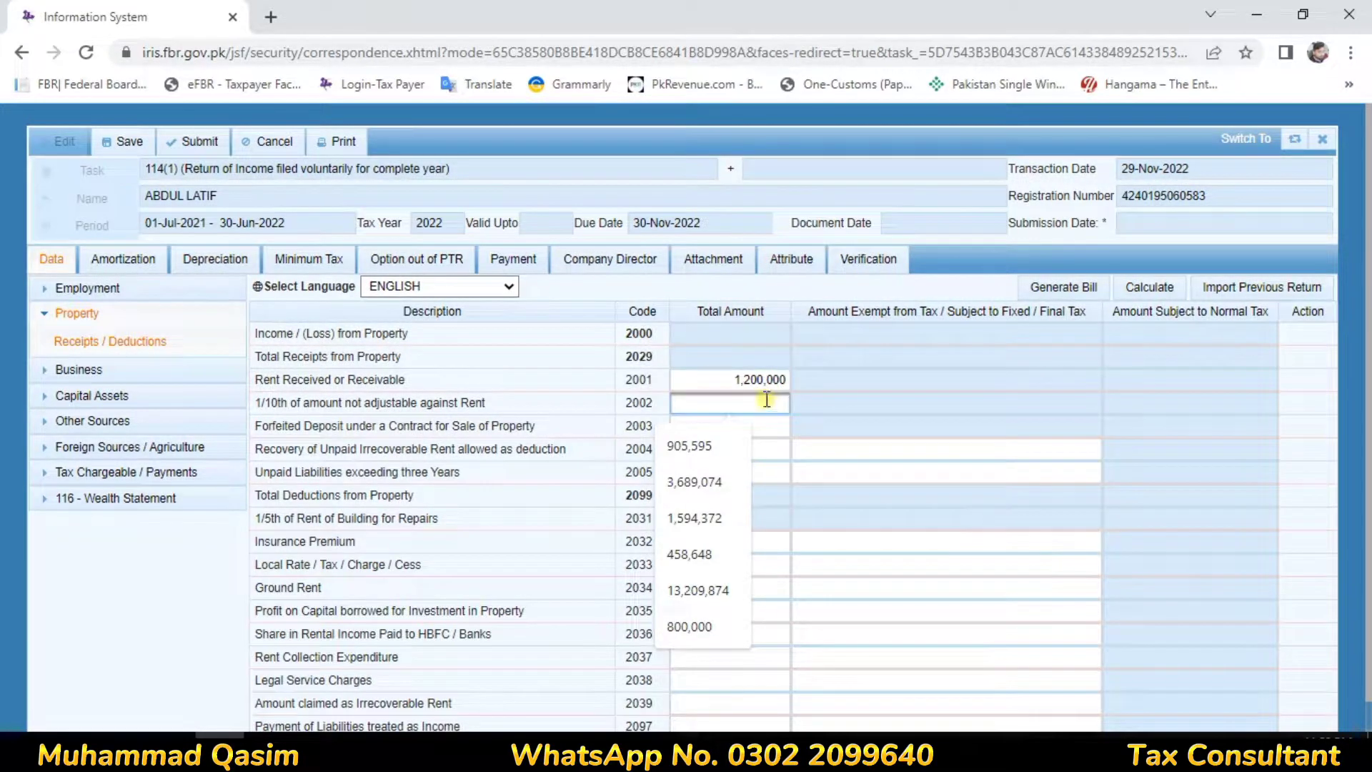
pyautogui.click(1159, 294)
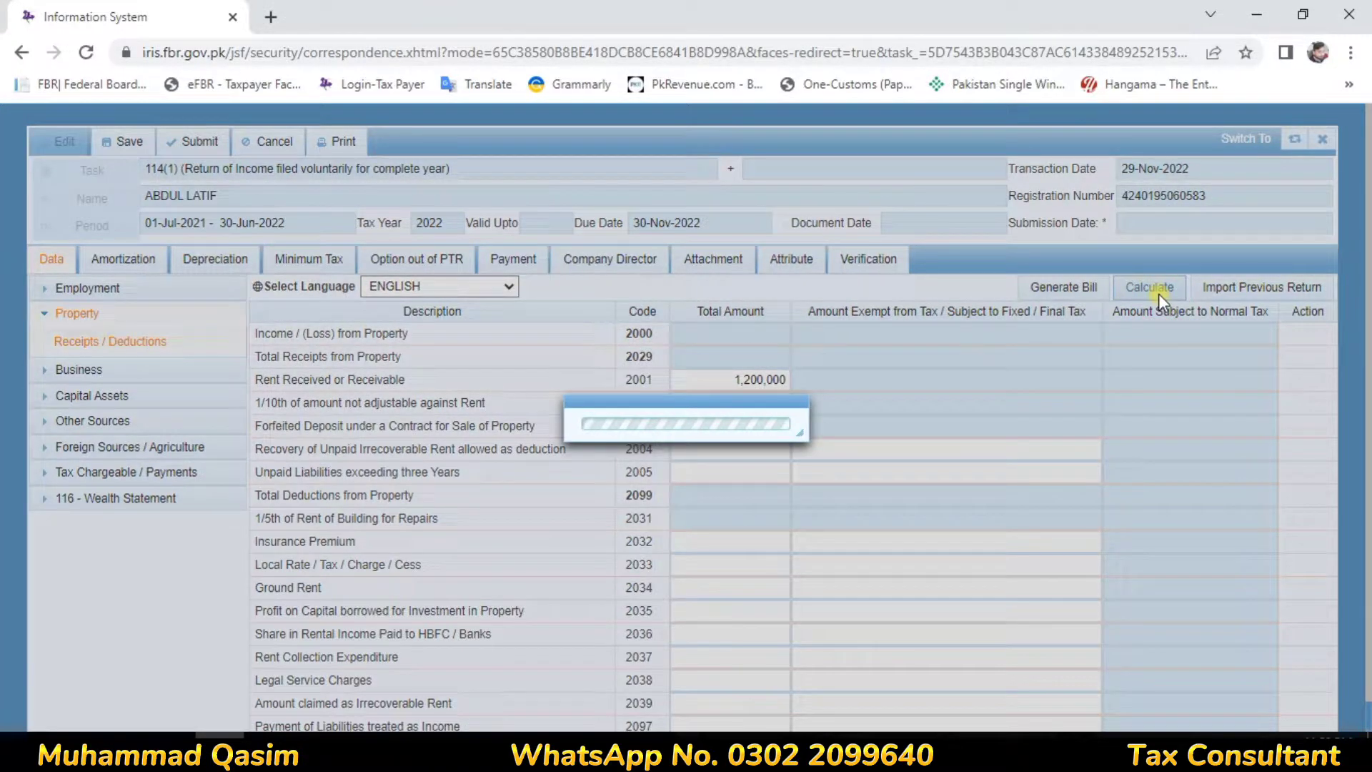
pyautogui.click(1158, 296)
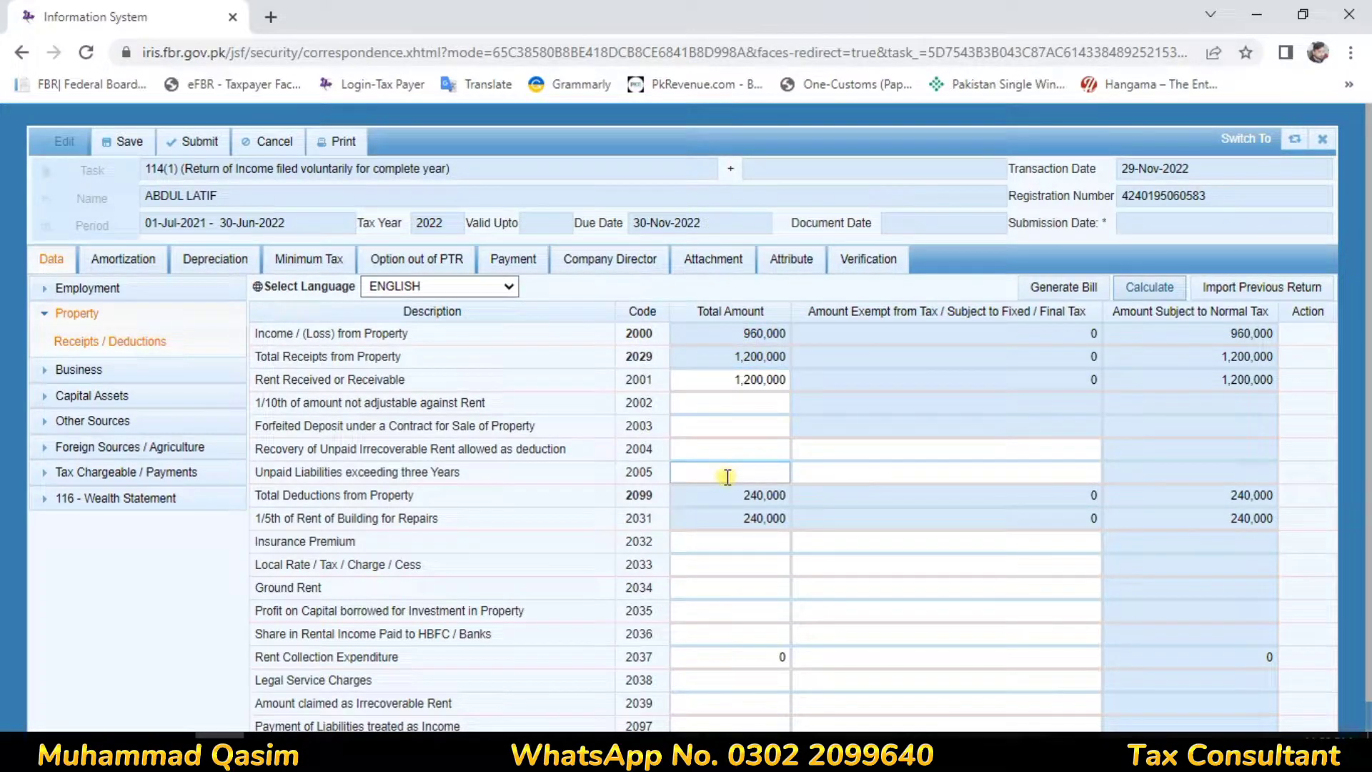
pyautogui.click(44, 317)
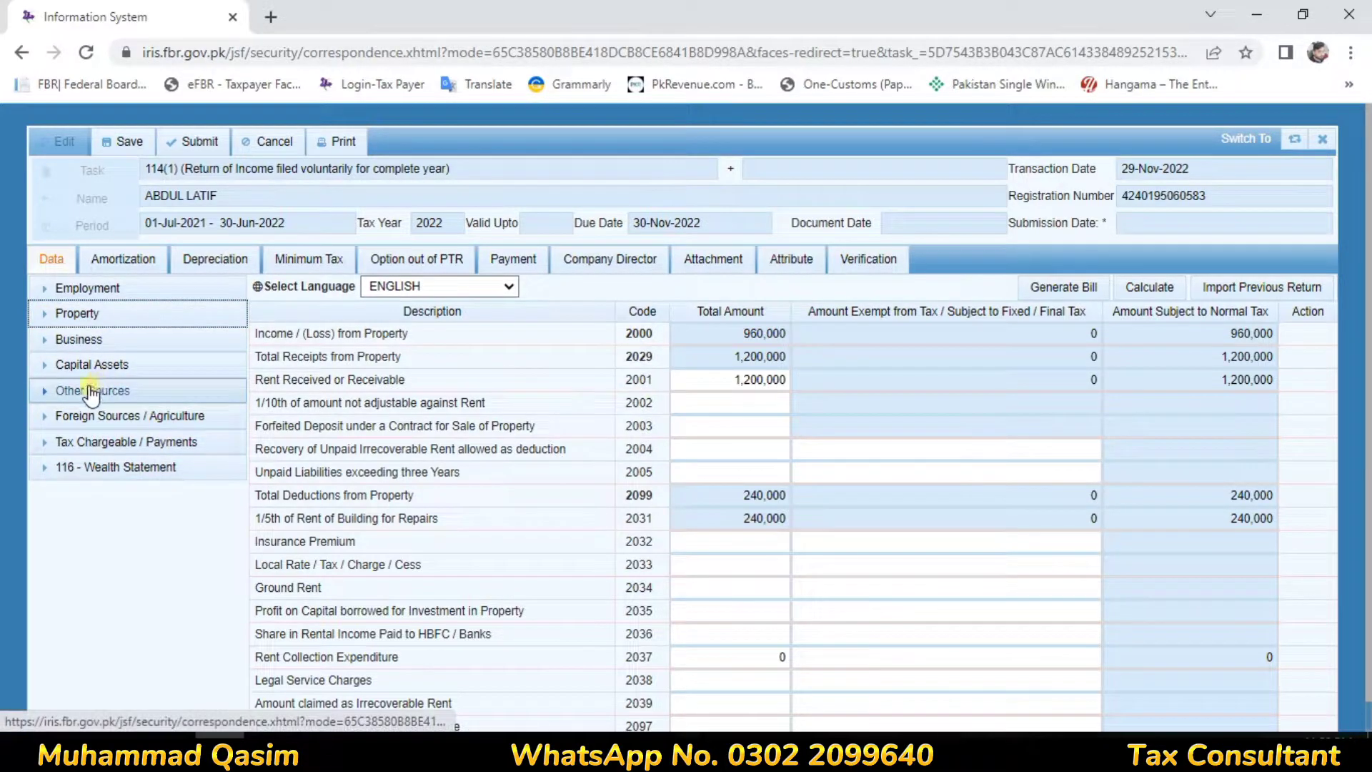
# Examine the Business Manufacturing / Trading Items form, including the gross revenue, opening stock, net purchases and salaries rows
pyautogui.click(72, 342)
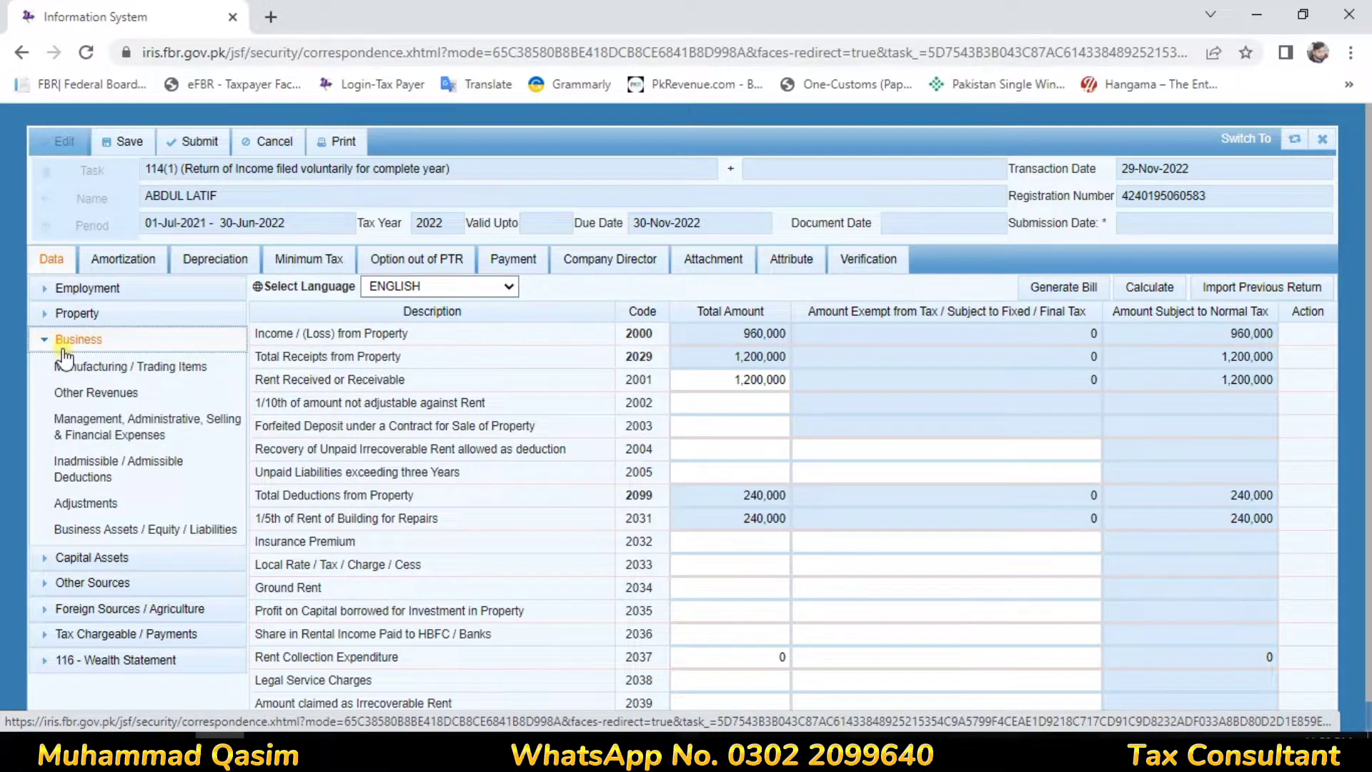
pyautogui.click(71, 371)
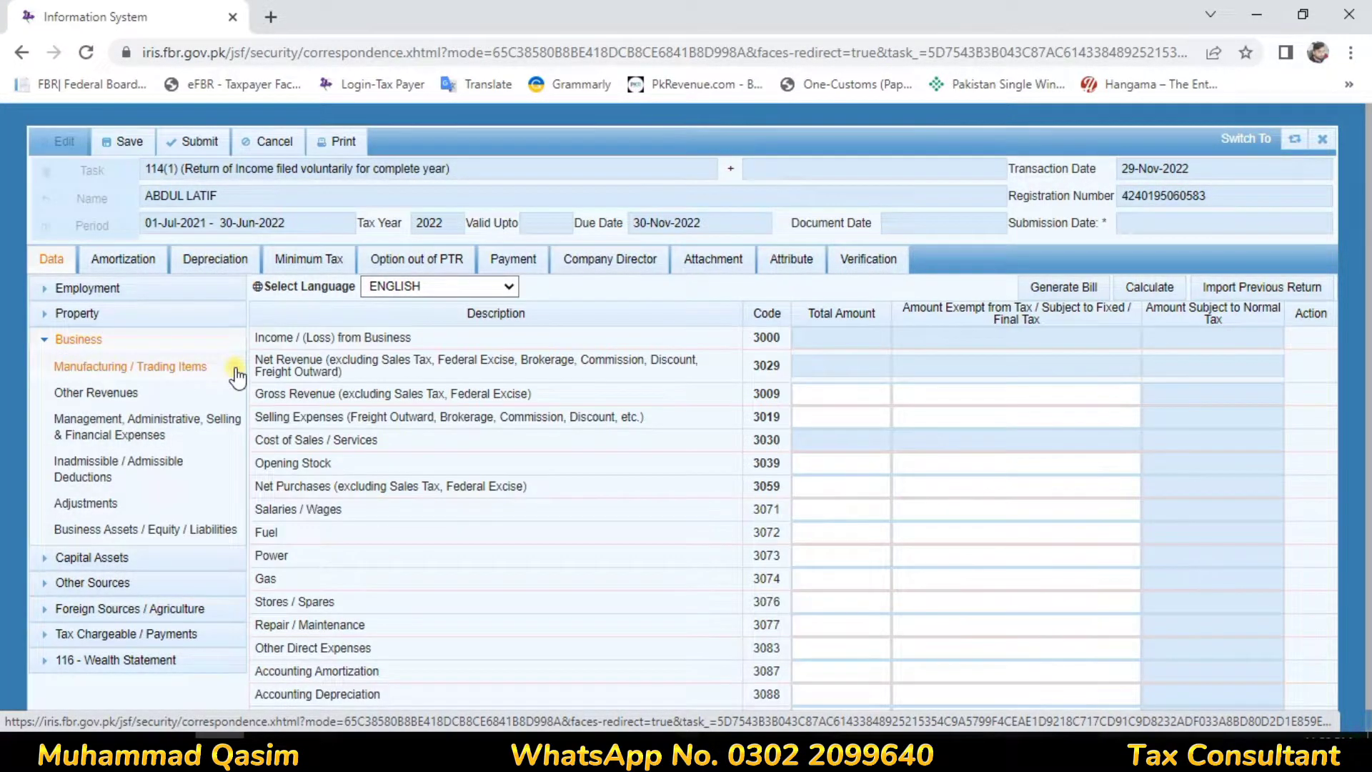
pyautogui.moveTo(256, 394); pyautogui.dragTo(446, 393)
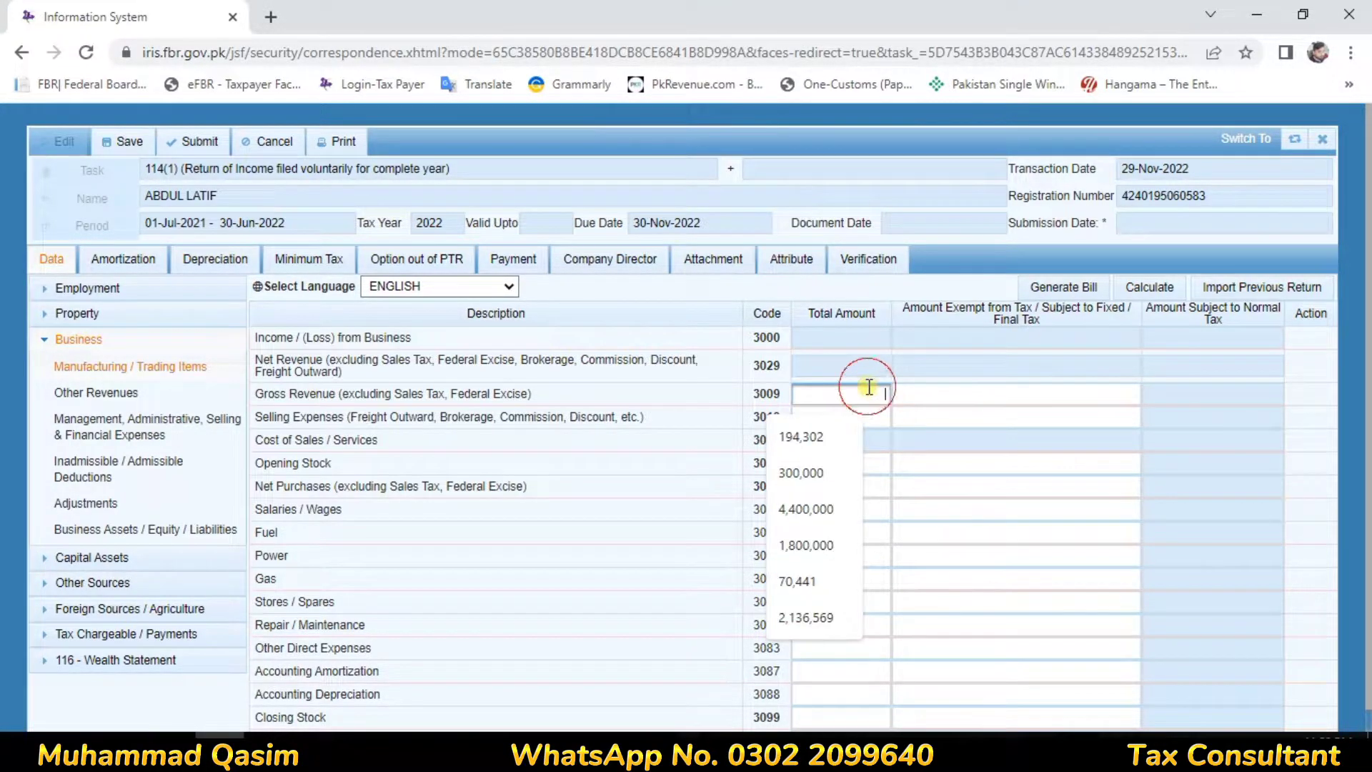
pyautogui.click(401, 450)
pyautogui.moveTo(261, 464); pyautogui.dragTo(876, 466)
pyautogui.click(876, 465)
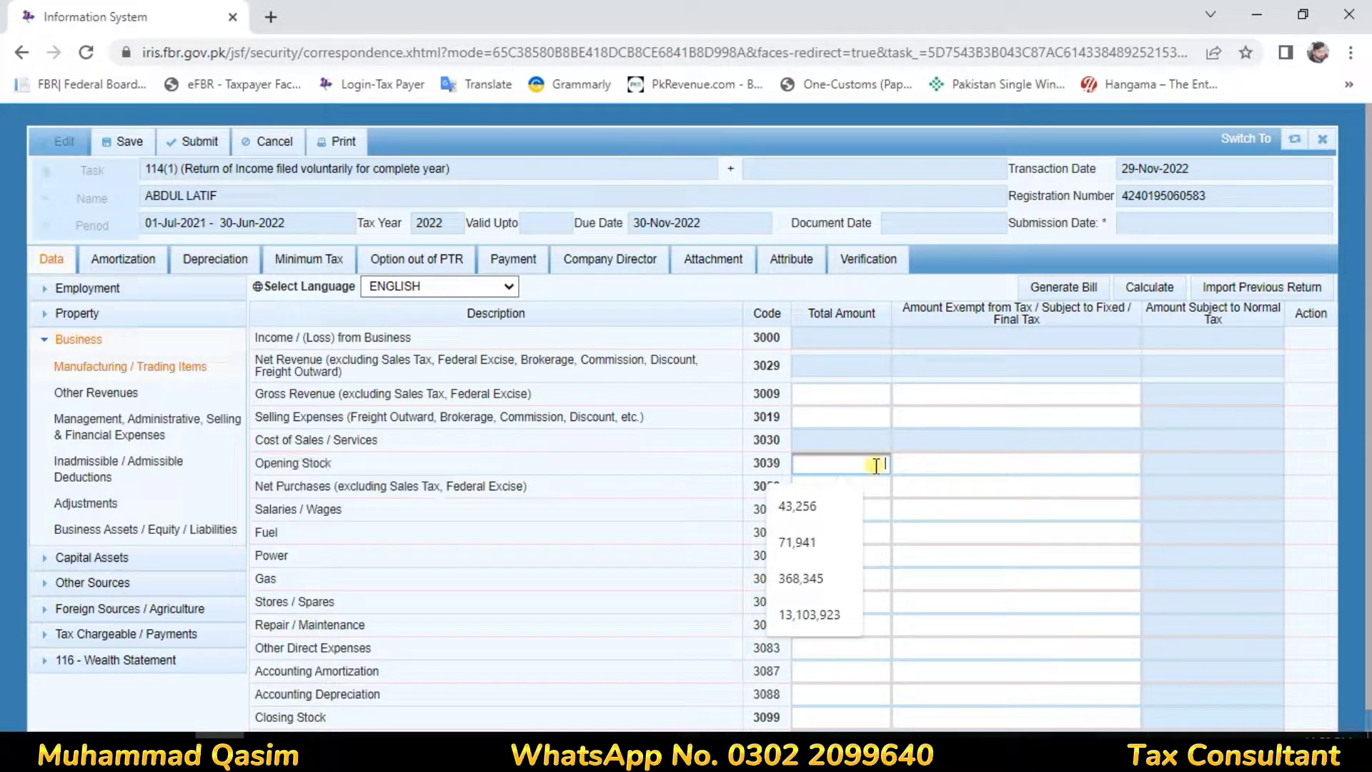
pyautogui.moveTo(271, 483); pyautogui.dragTo(520, 490)
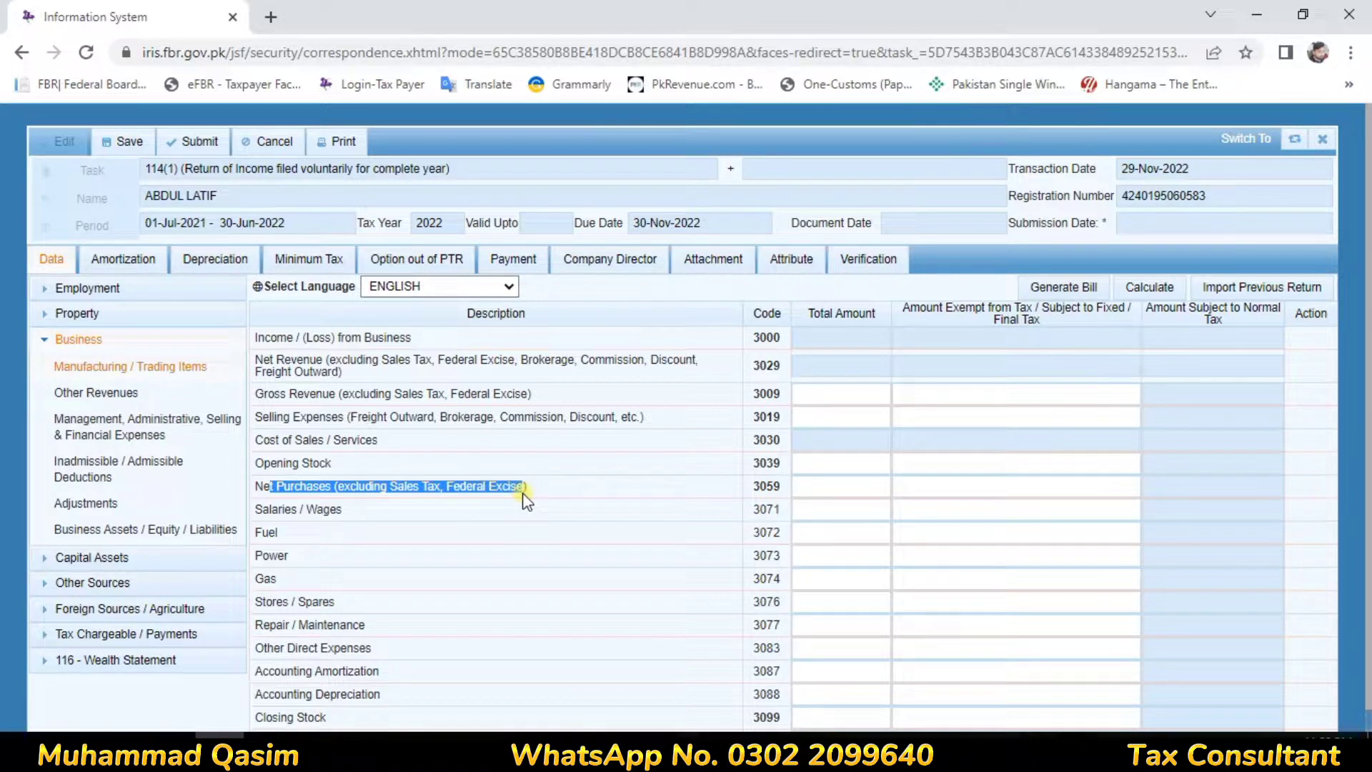
pyautogui.click(827, 487)
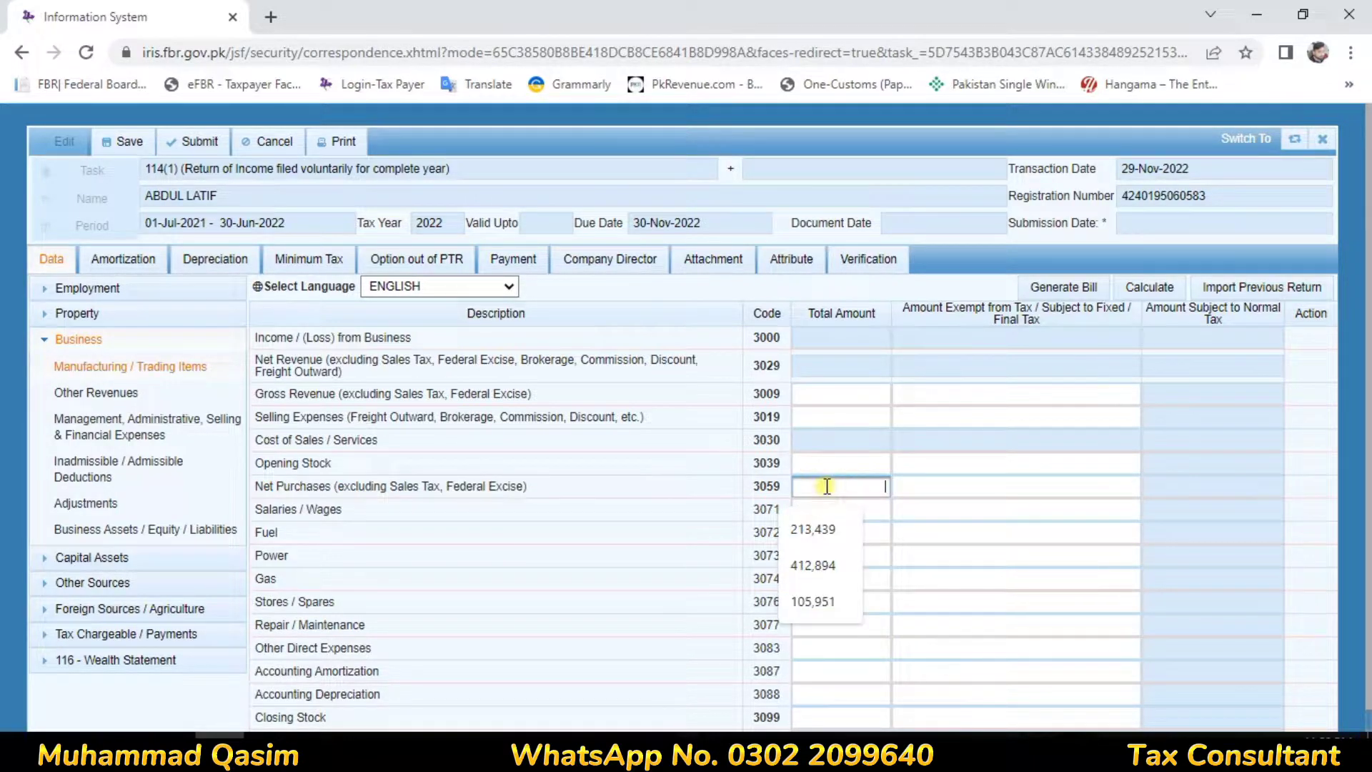
pyautogui.scroll(-1, 840, 482)
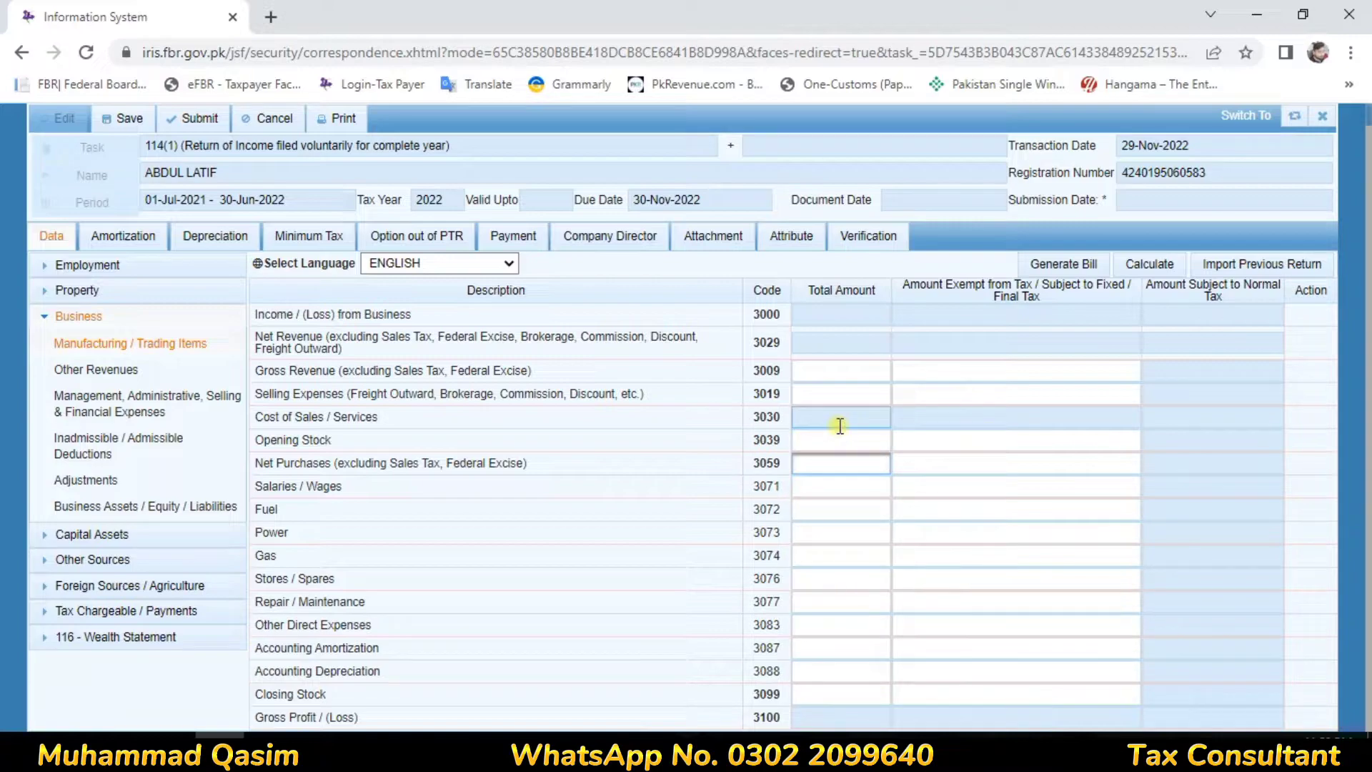
pyautogui.moveTo(329, 486); pyautogui.dragTo(434, 498)
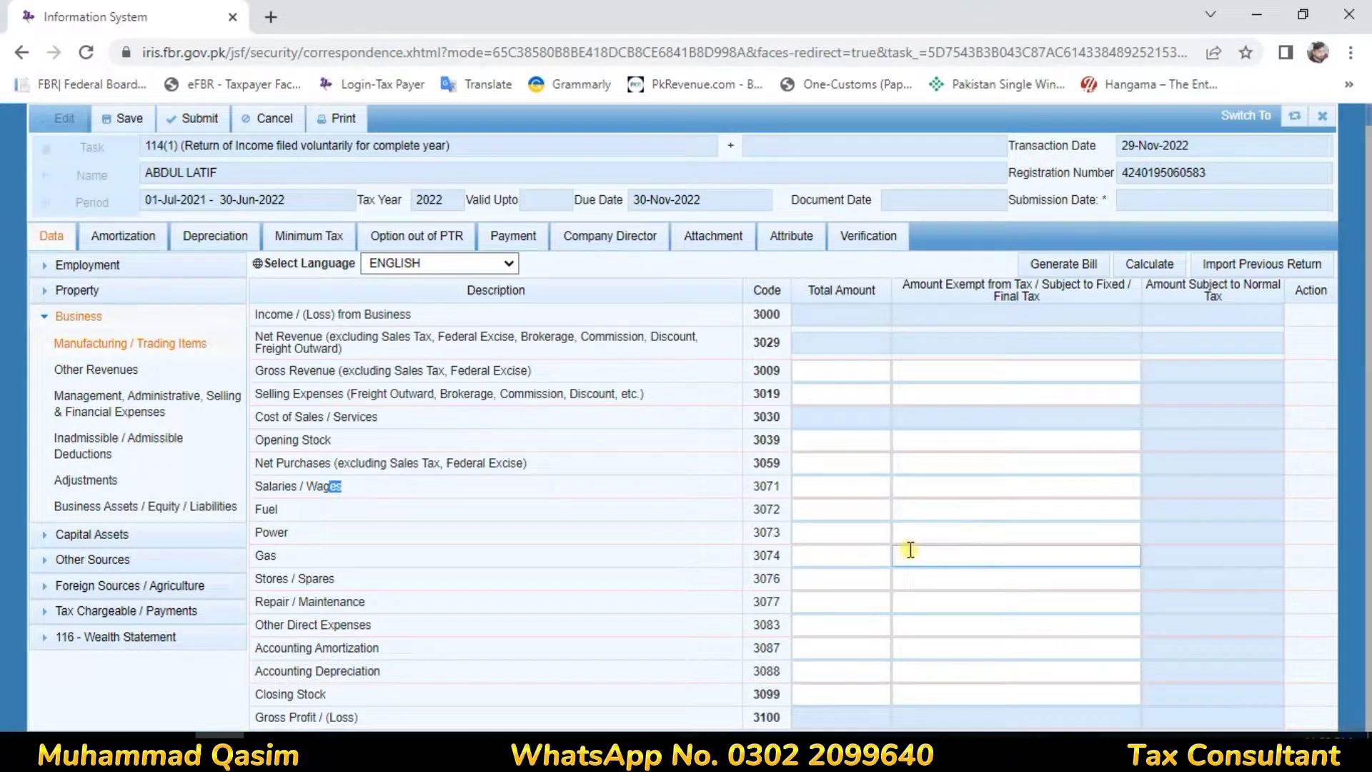
pyautogui.click(832, 486)
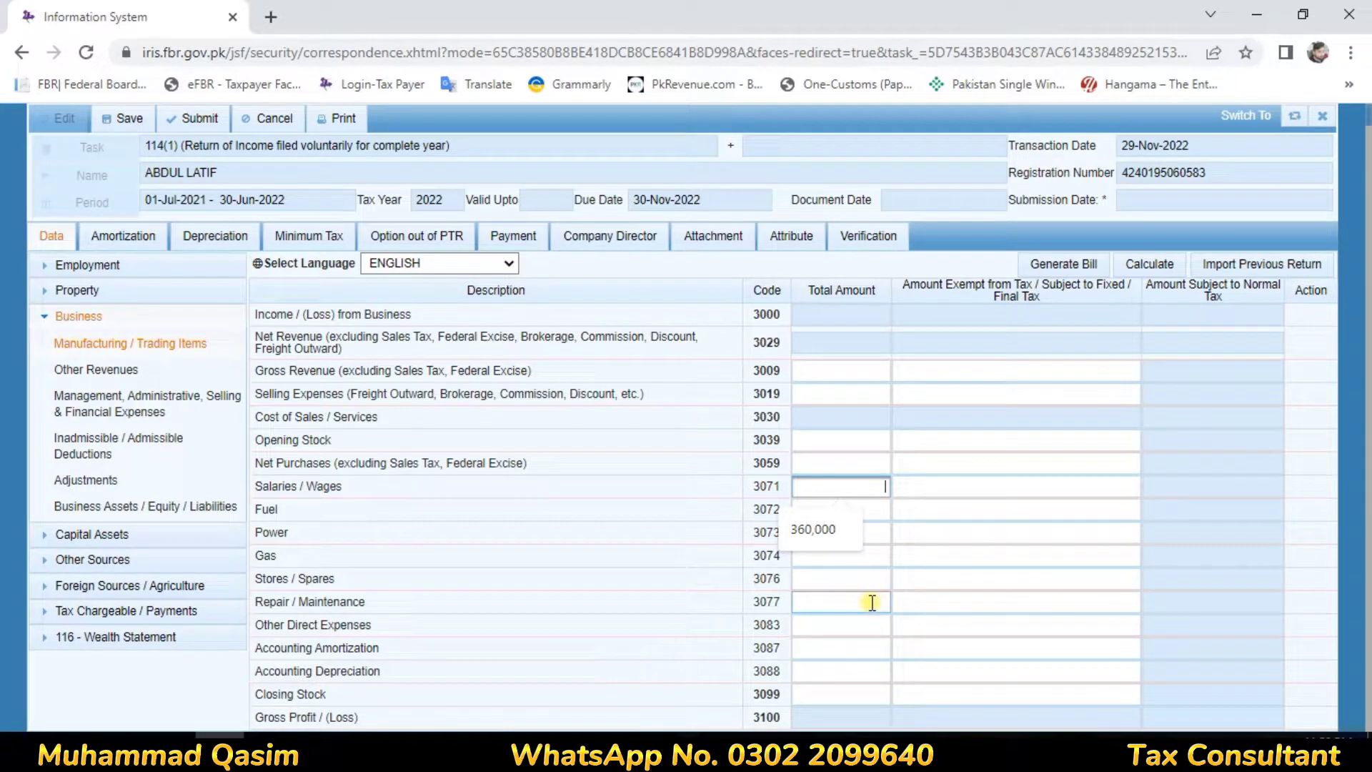
# Examine the Business form for Management, Administrative, Selling & Financial Expenses, including the salaries and utilities rows
pyautogui.click(118, 411)
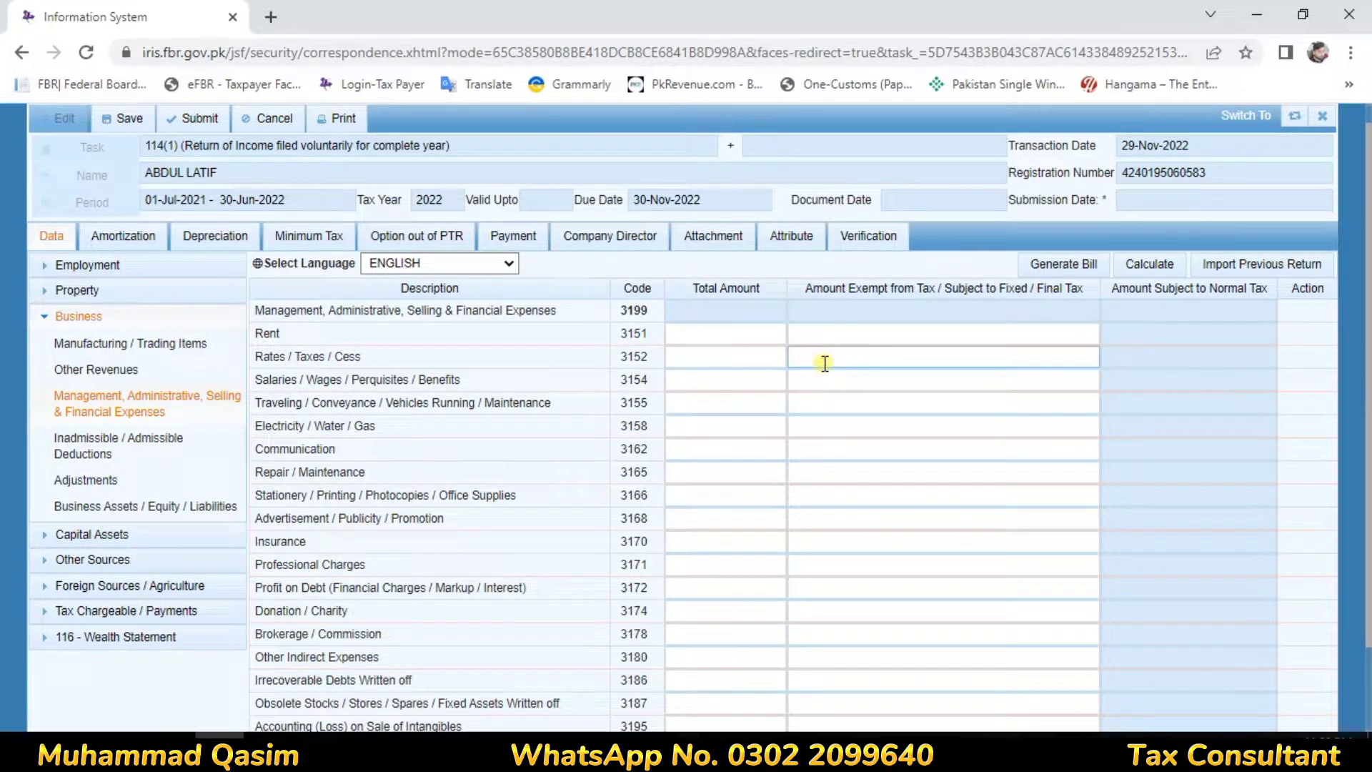
pyautogui.click(725, 380)
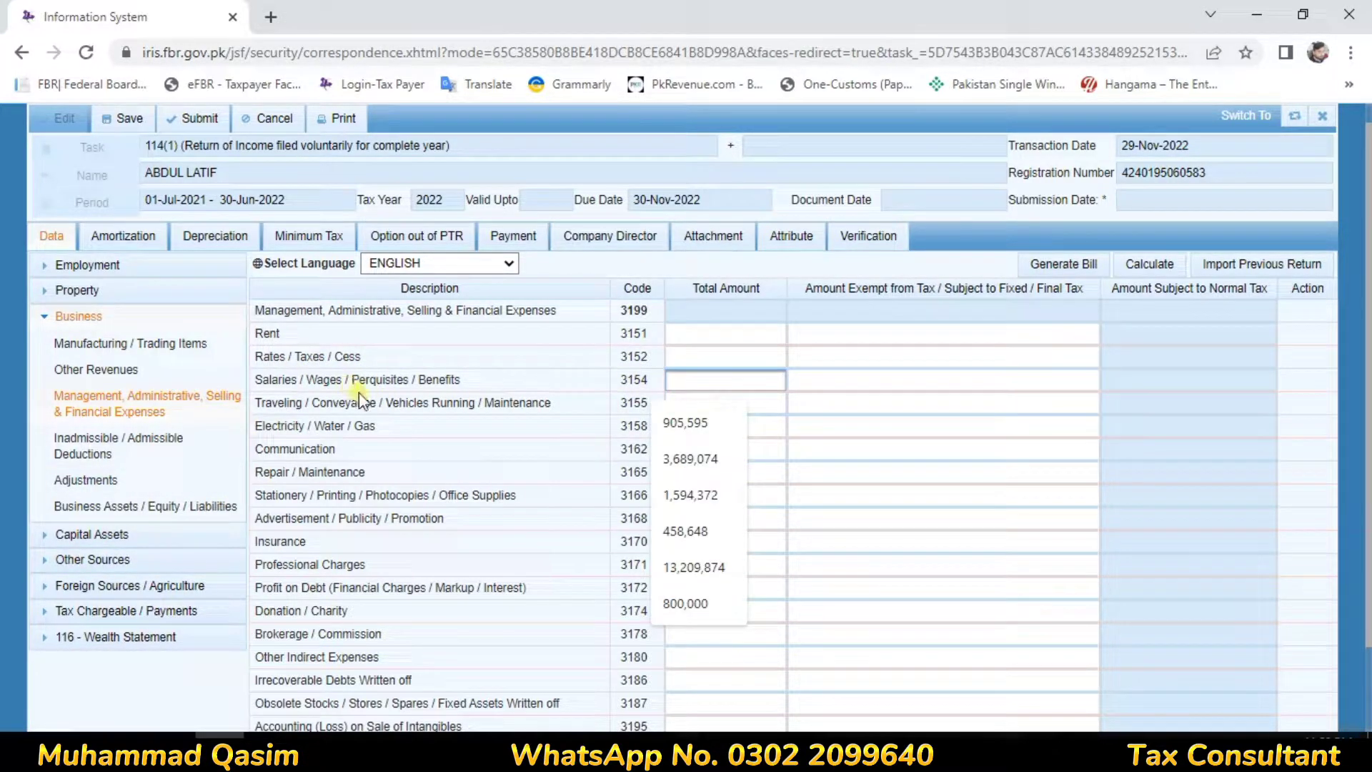
pyautogui.click(814, 416)
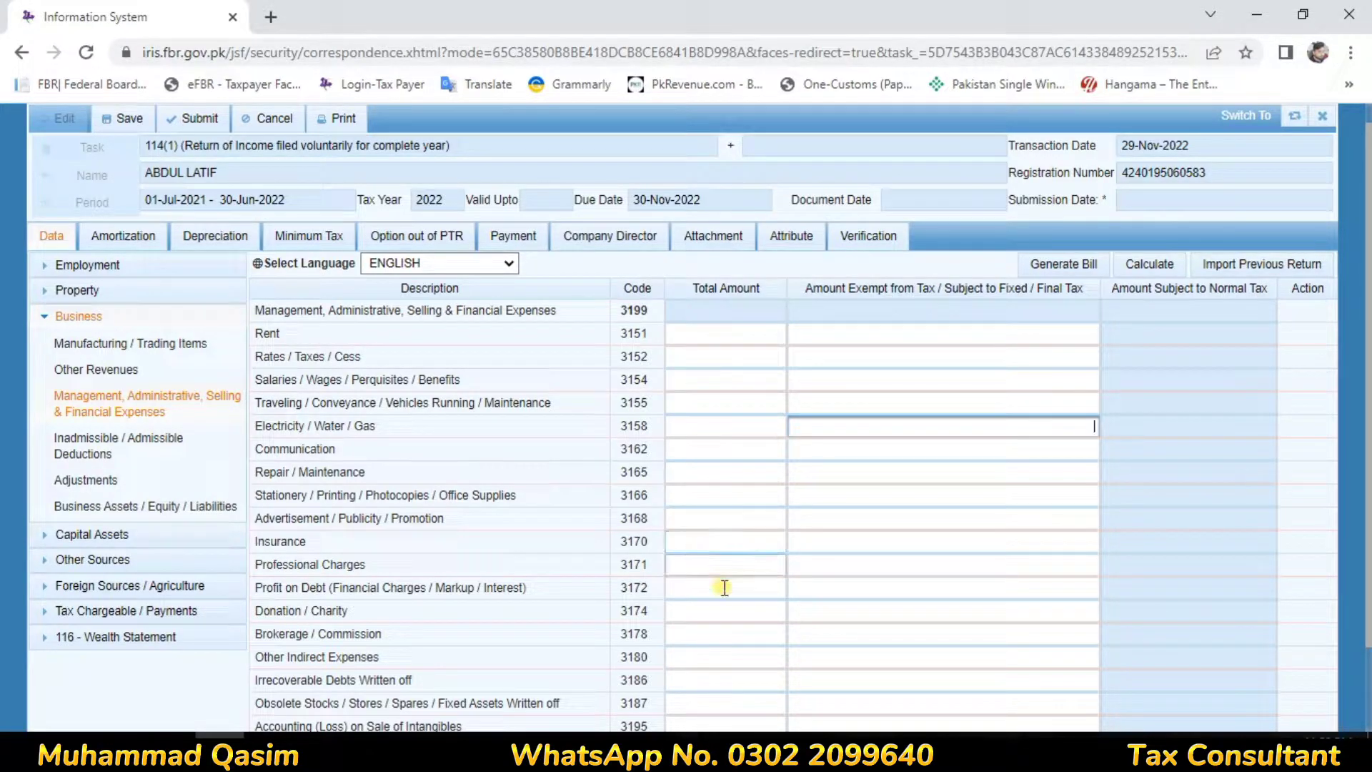
# Review the Capital Gains / (Loss) form under Capital Assets, including the Total Amount field for gains or losses
pyautogui.click(43, 321)
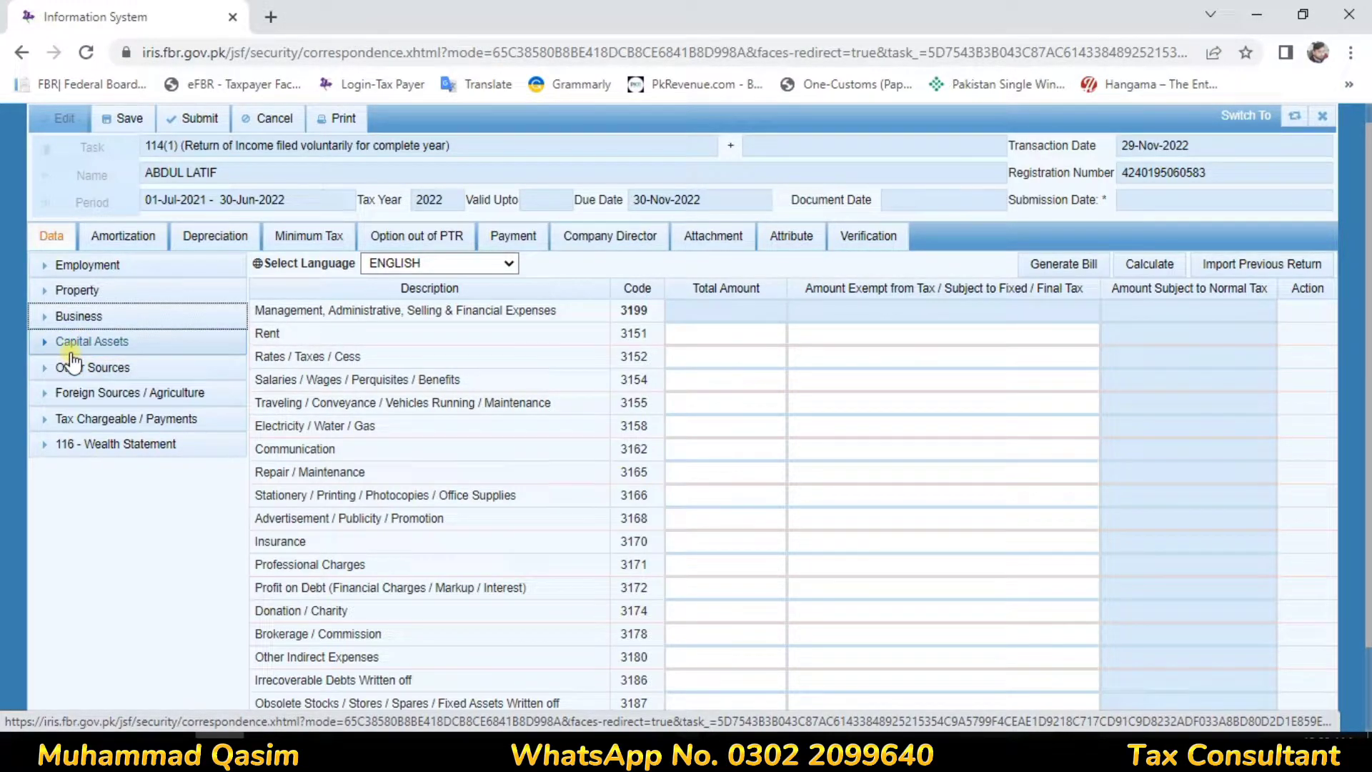
pyautogui.click(79, 344)
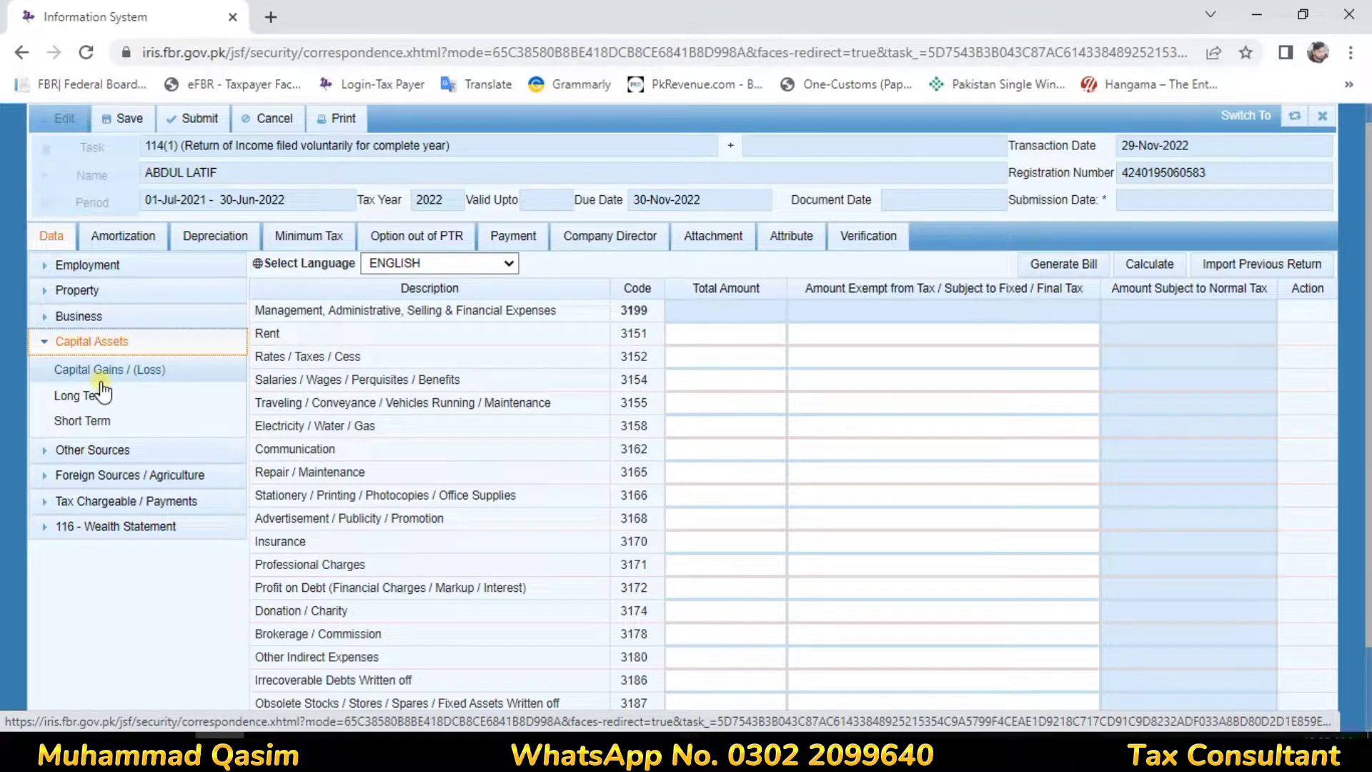
pyautogui.click(92, 369)
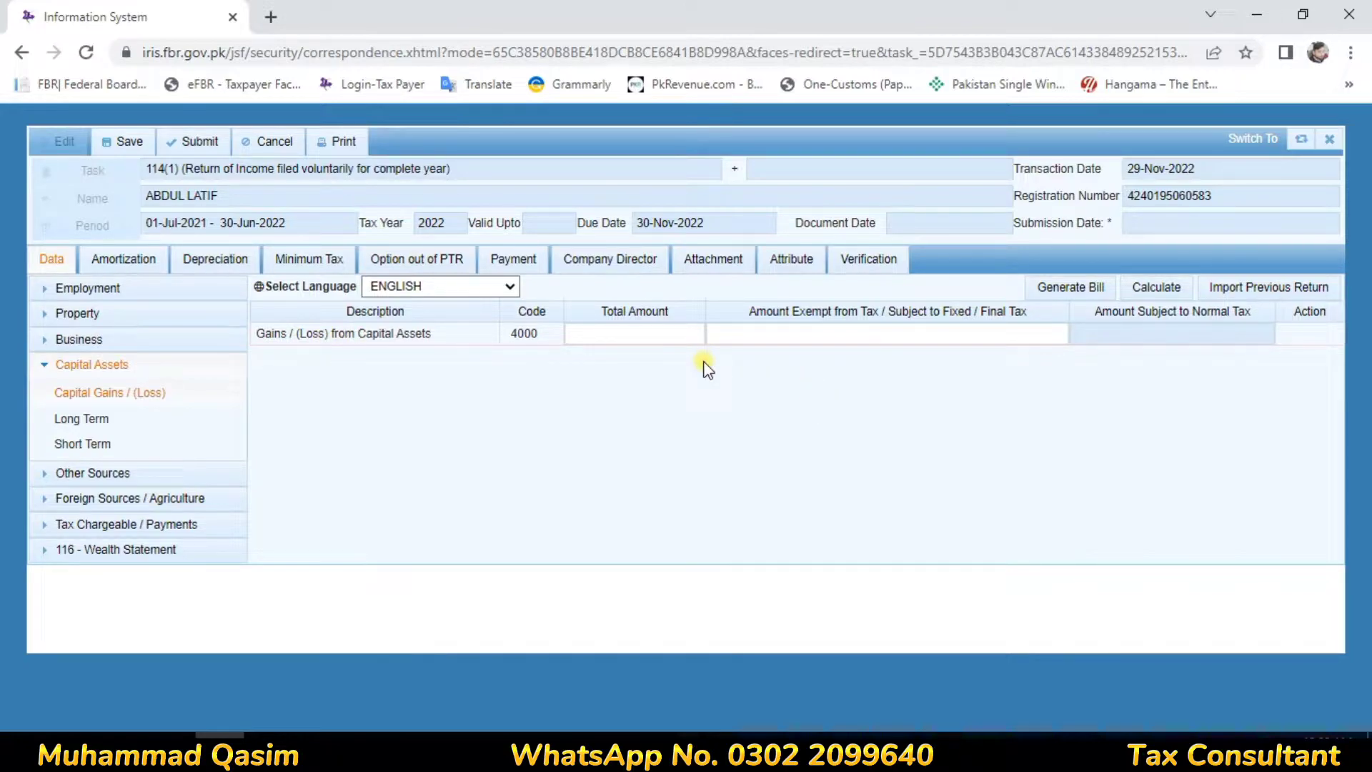
pyautogui.click(662, 342)
pyautogui.click(43, 366)
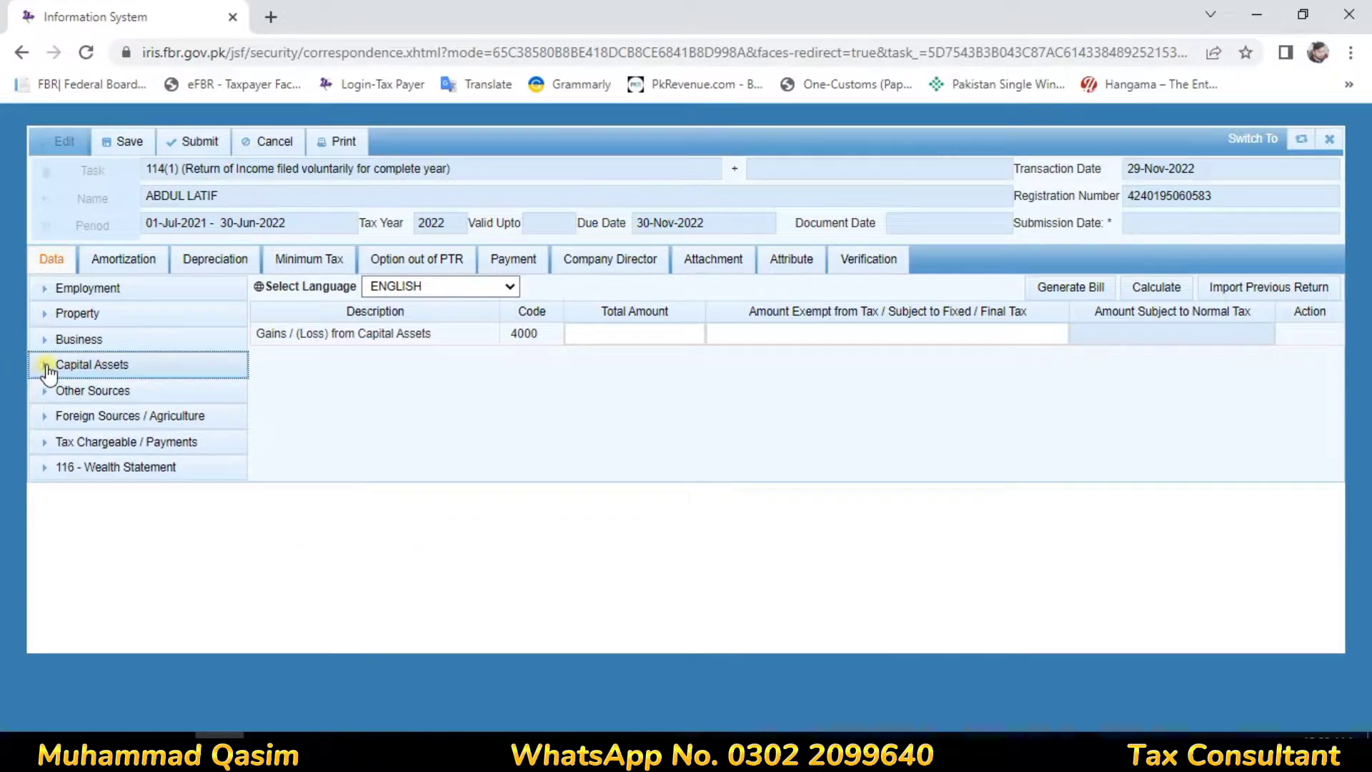
# Examine the Other Sources Receipts / Deductions form, including the Profit on Debt row for amounts u/s 7B exceeding 5 million
pyautogui.click(84, 390)
pyautogui.click(100, 419)
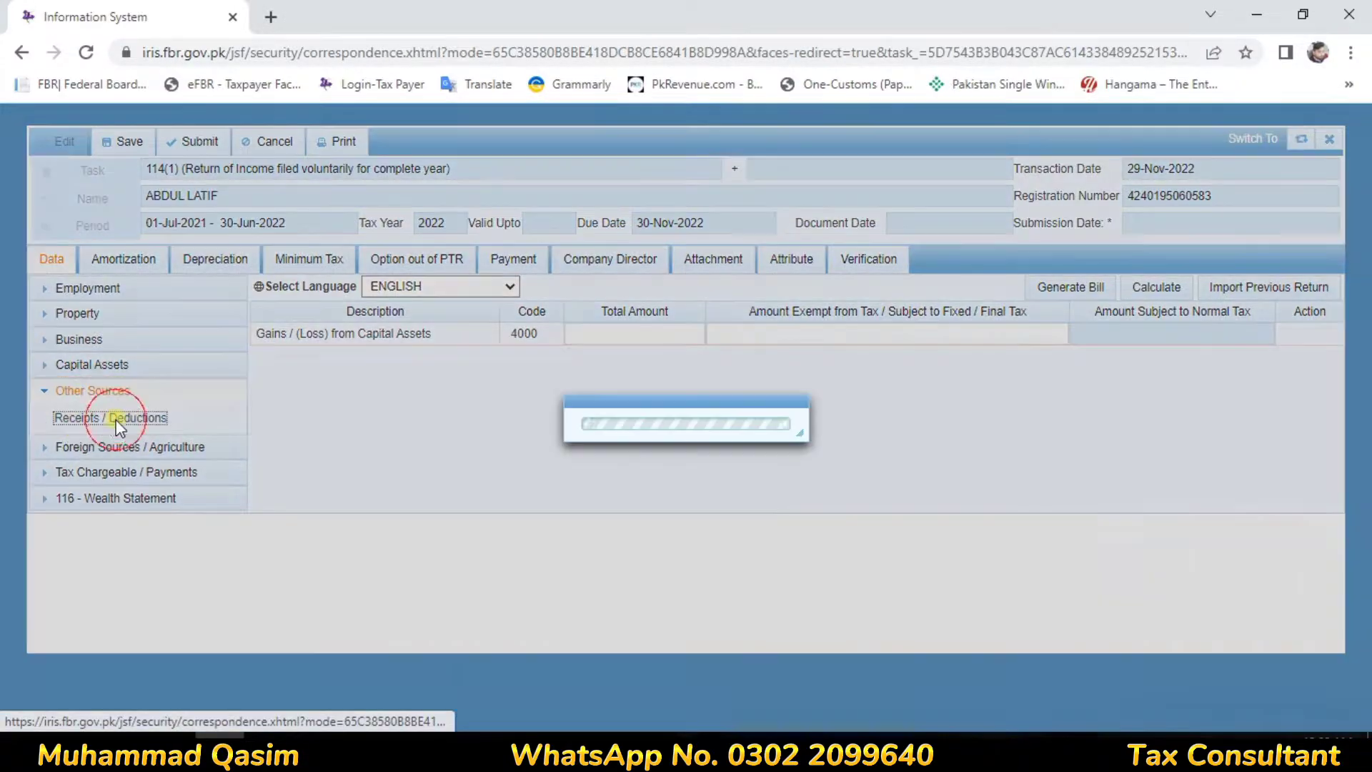
pyautogui.moveTo(256, 441); pyautogui.dragTo(433, 439)
pyautogui.click(518, 423)
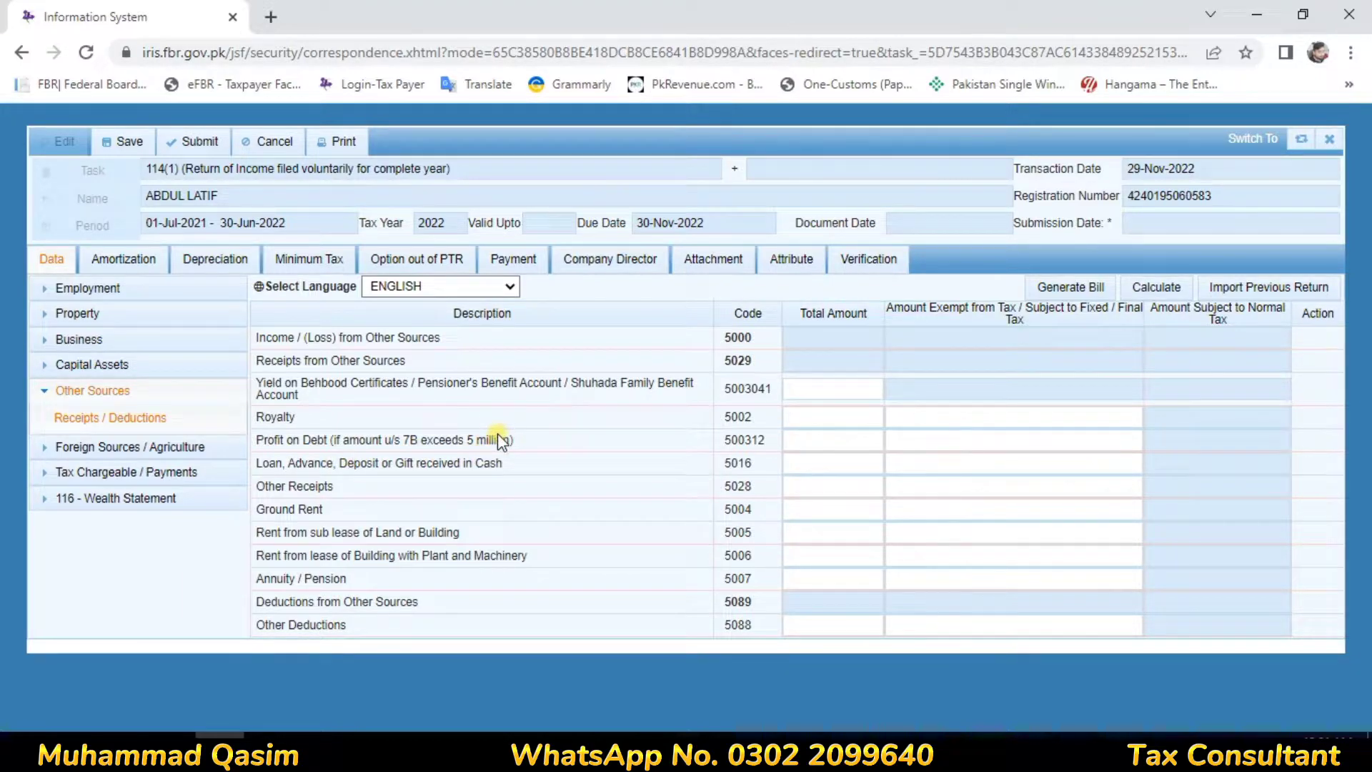
pyautogui.click(874, 442)
pyautogui.click(832, 433)
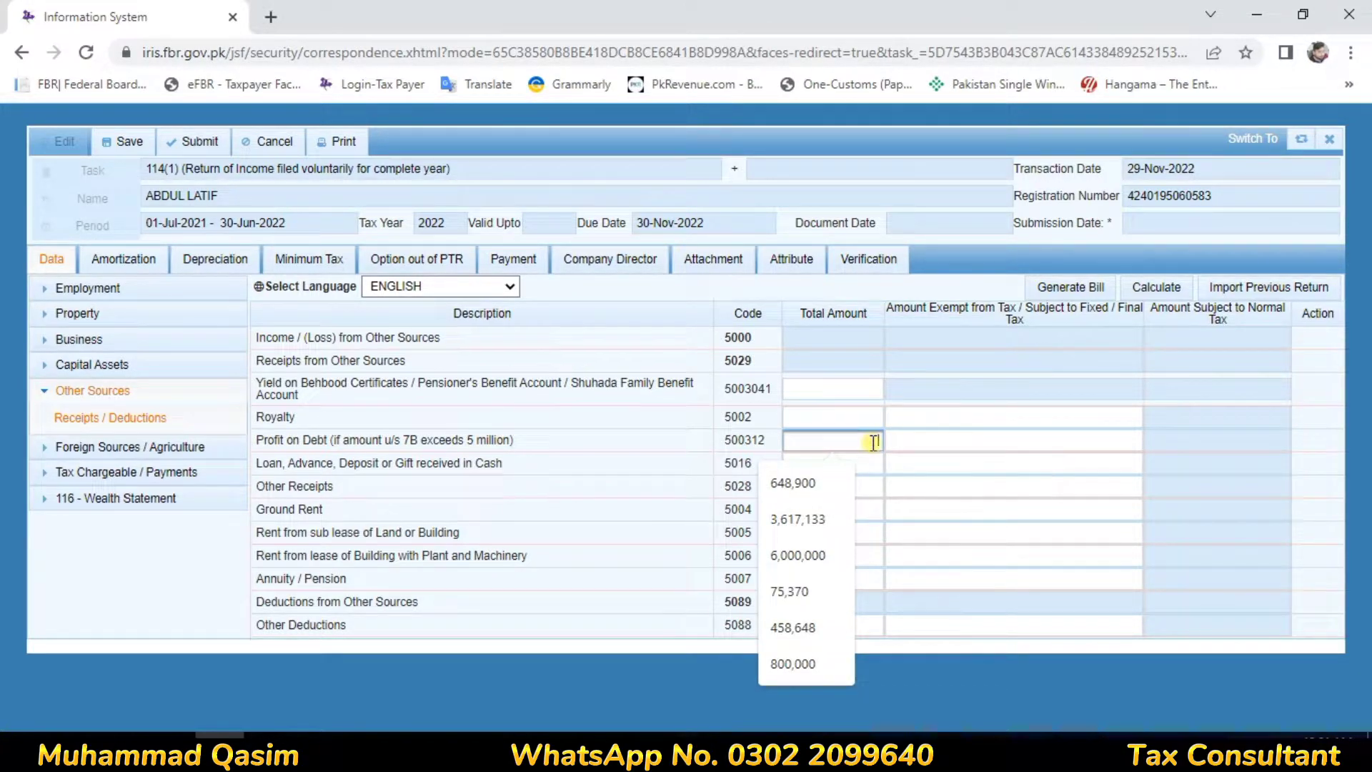
pyautogui.click(49, 400)
pyautogui.click(49, 400)
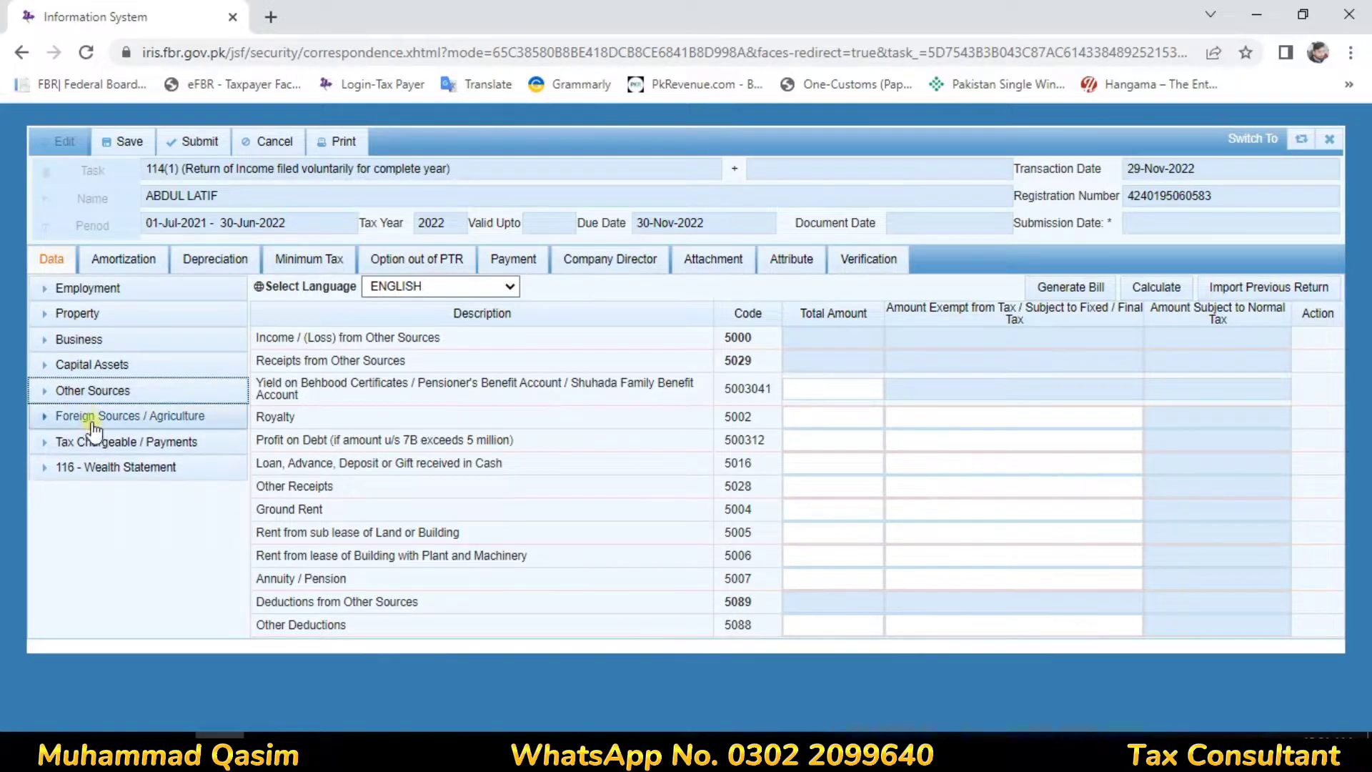
# In the Final / Fixed / Minimum tax form, add a Profit on debt u/s 7B entry with investment MBL- and contents Profit
pyautogui.click(51, 442)
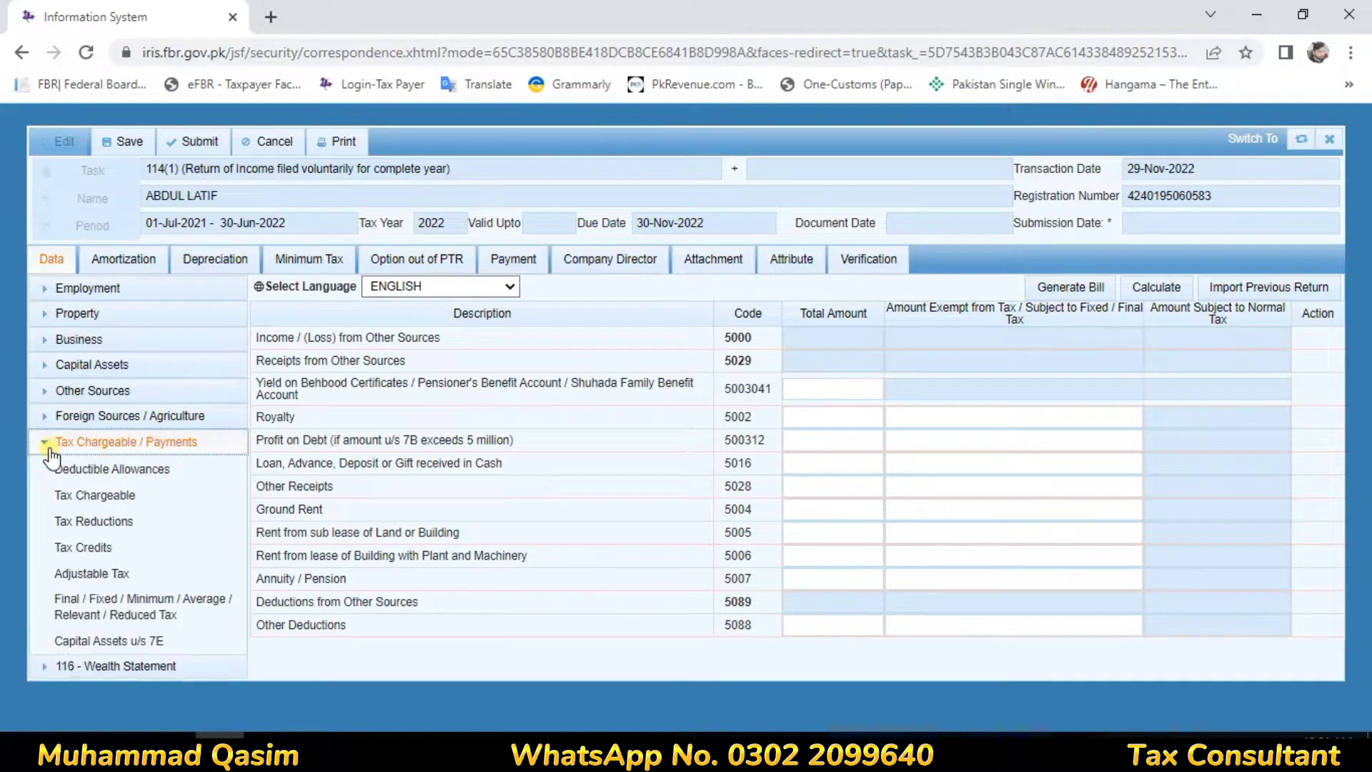
pyautogui.click(118, 606)
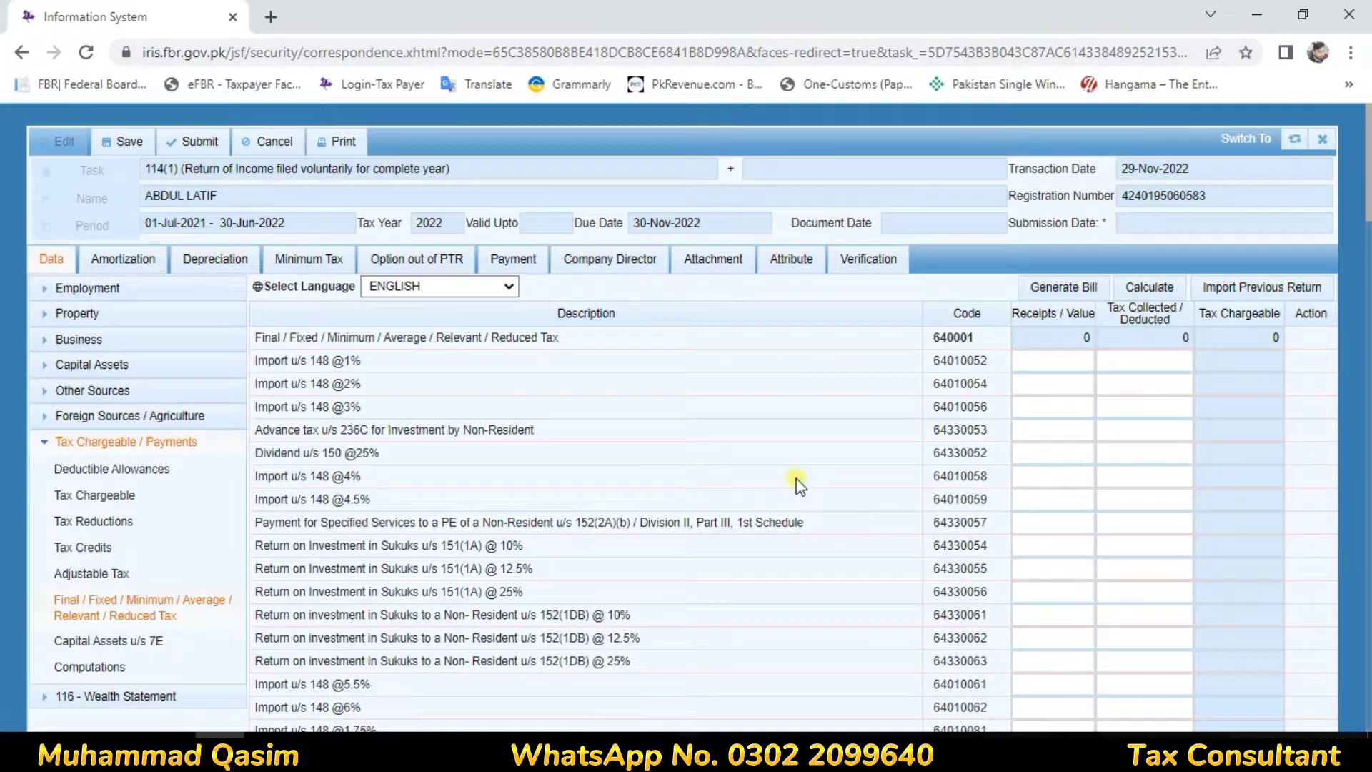
pyautogui.hotkey('ctrl', 'f')
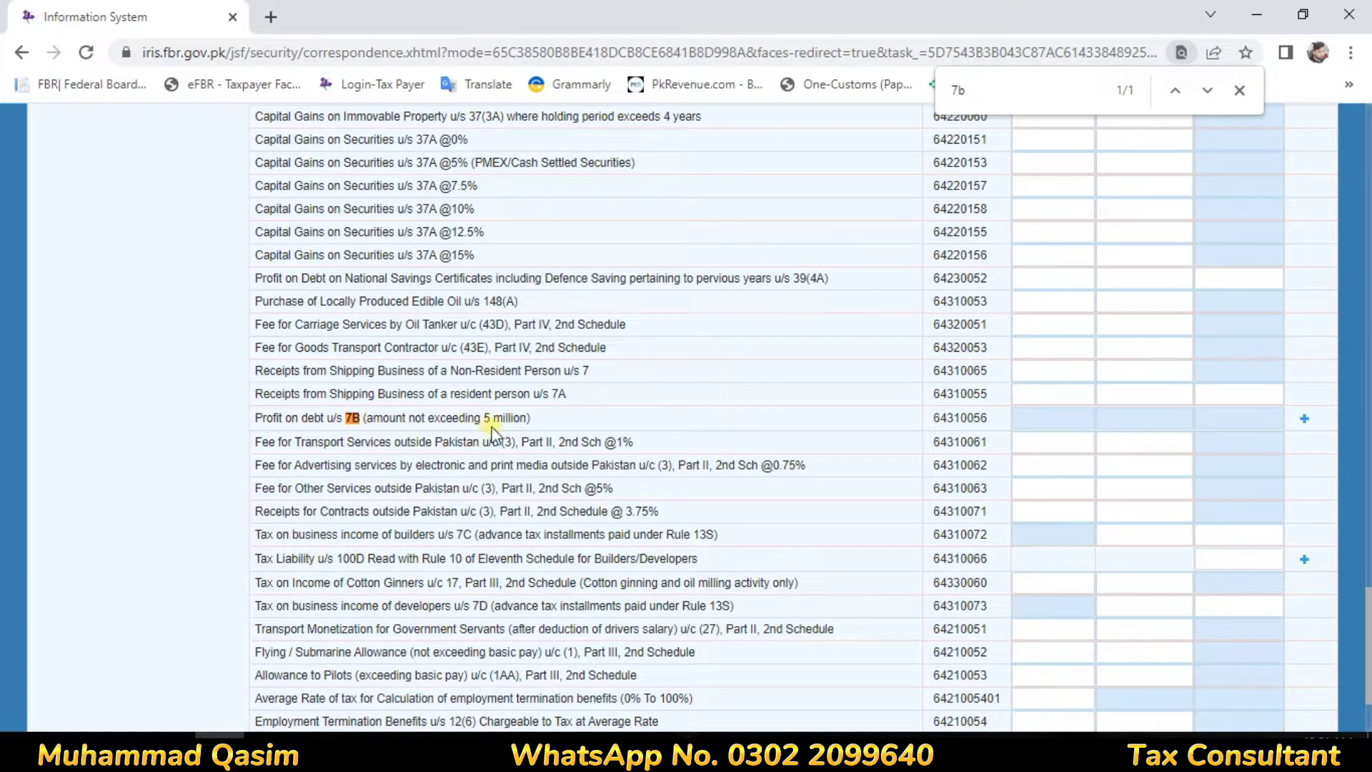
pyautogui.click(1304, 420)
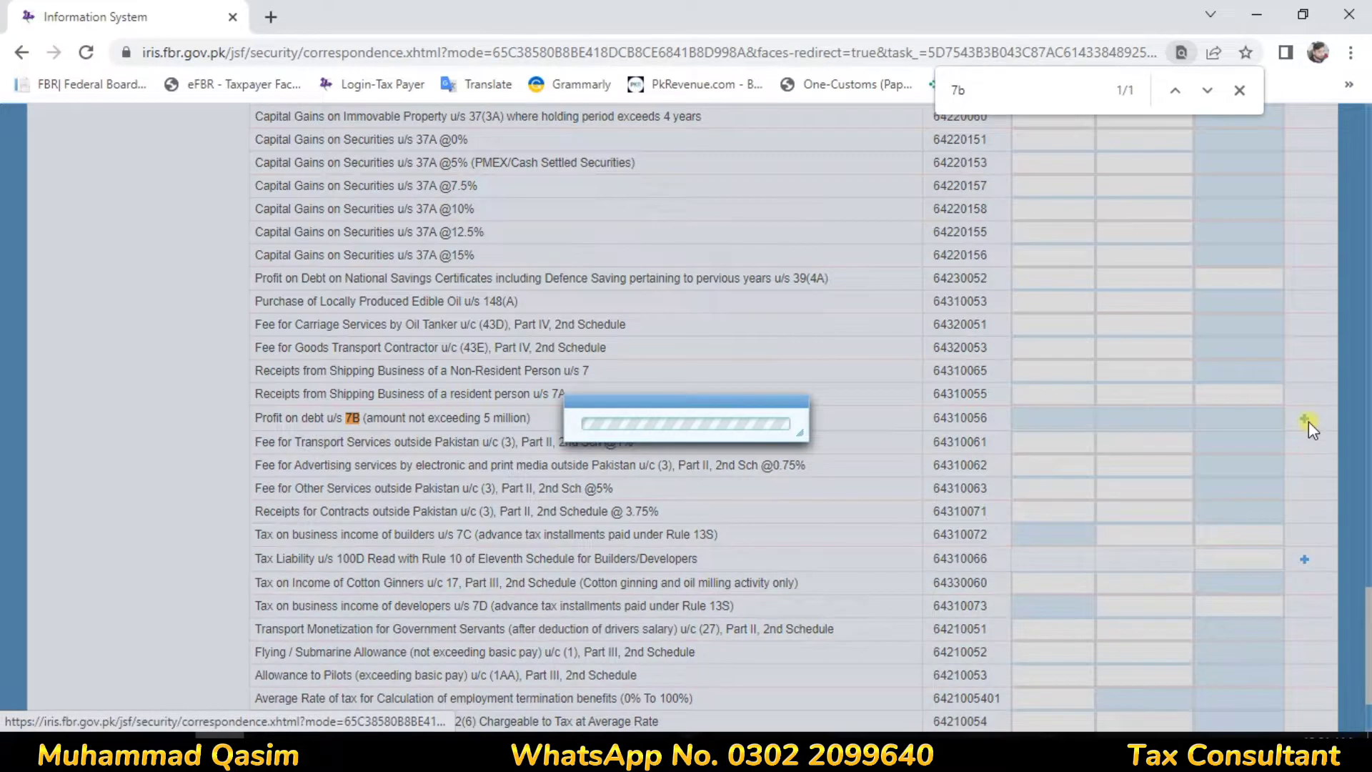
pyautogui.click(604, 353)
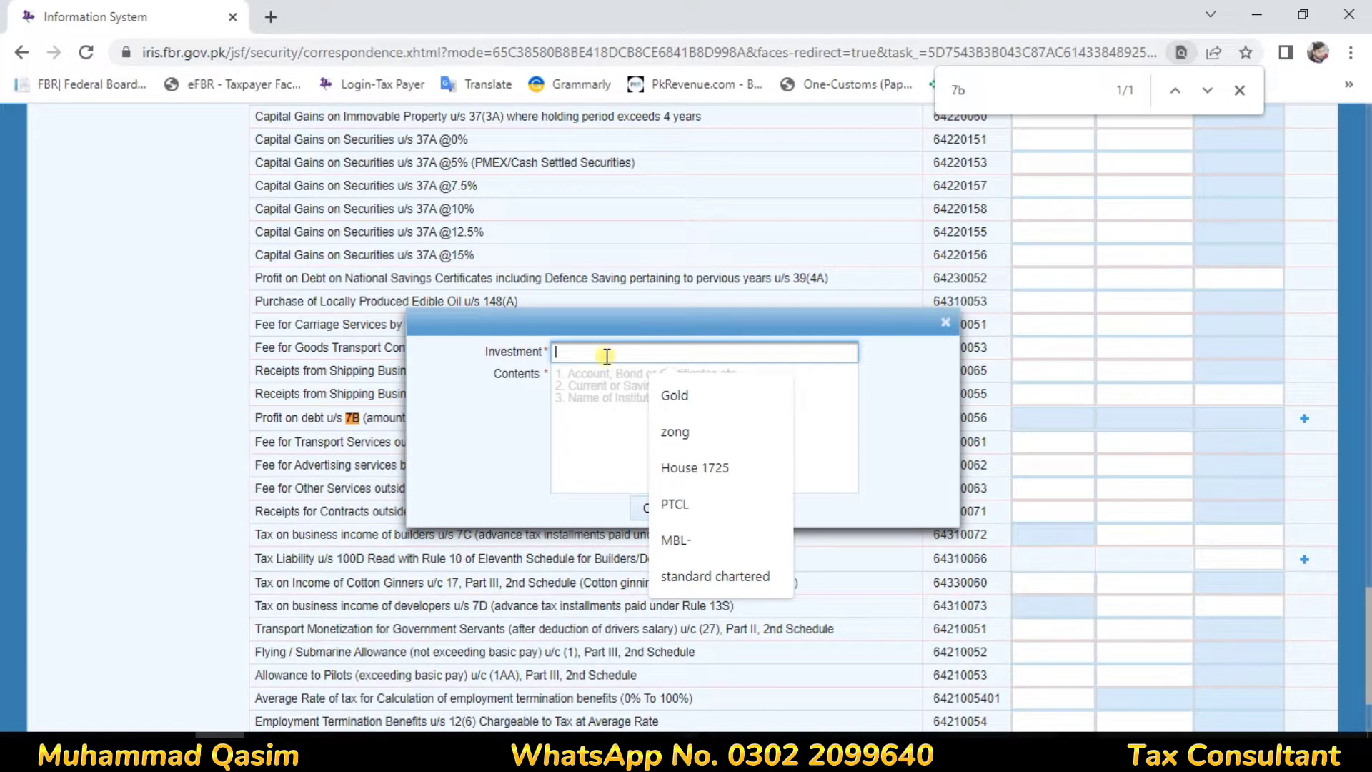
pyautogui.click(673, 540)
pyautogui.click(571, 386)
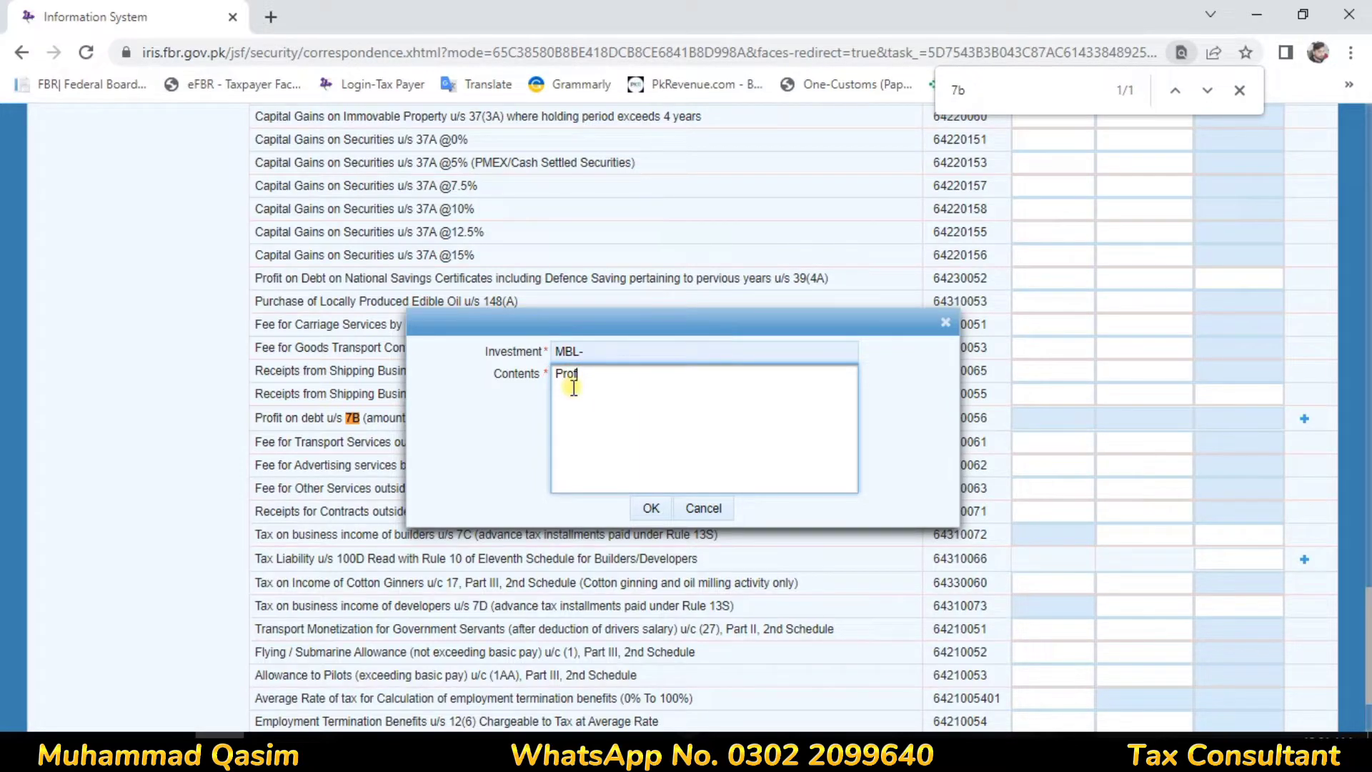
pyautogui.click(649, 506)
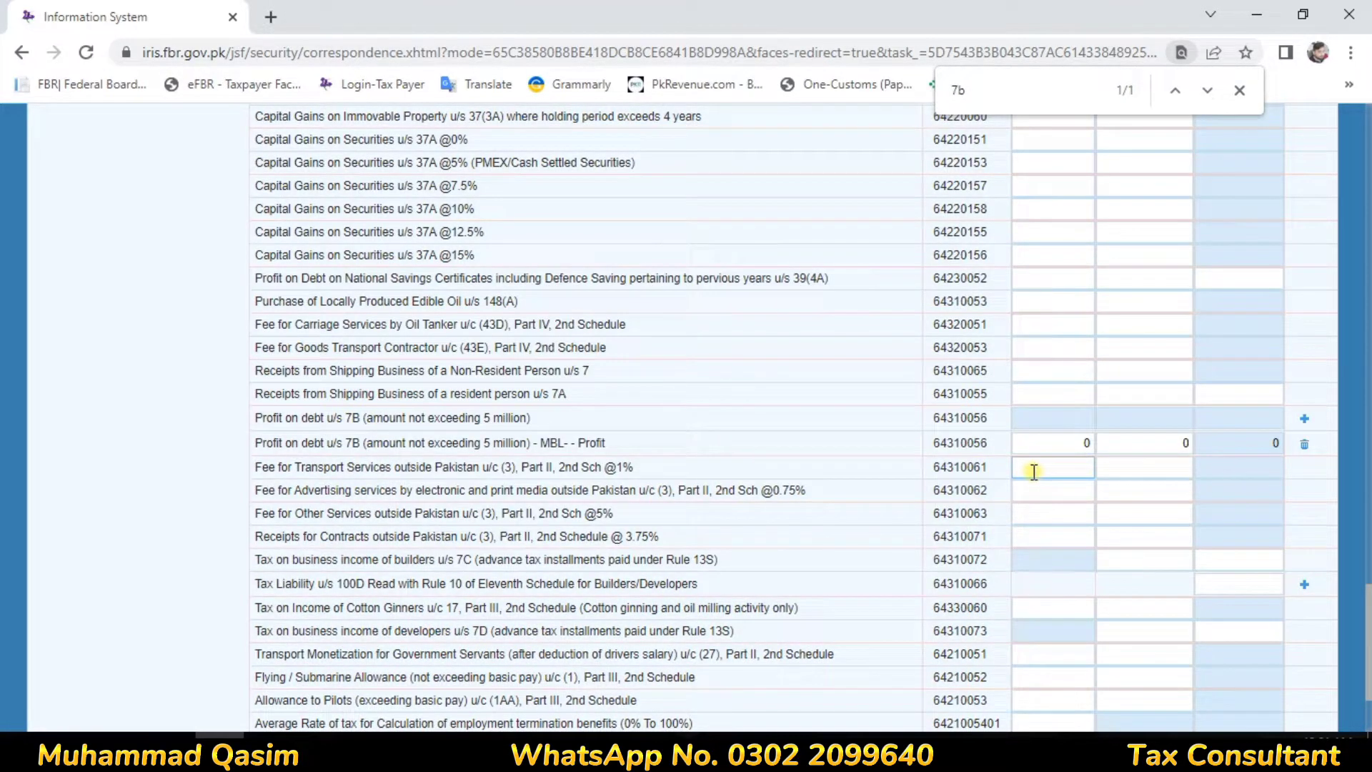
# Set the Receipts / Value of the MBL- profit on debt entry to 800,000
pyautogui.click(1076, 442)
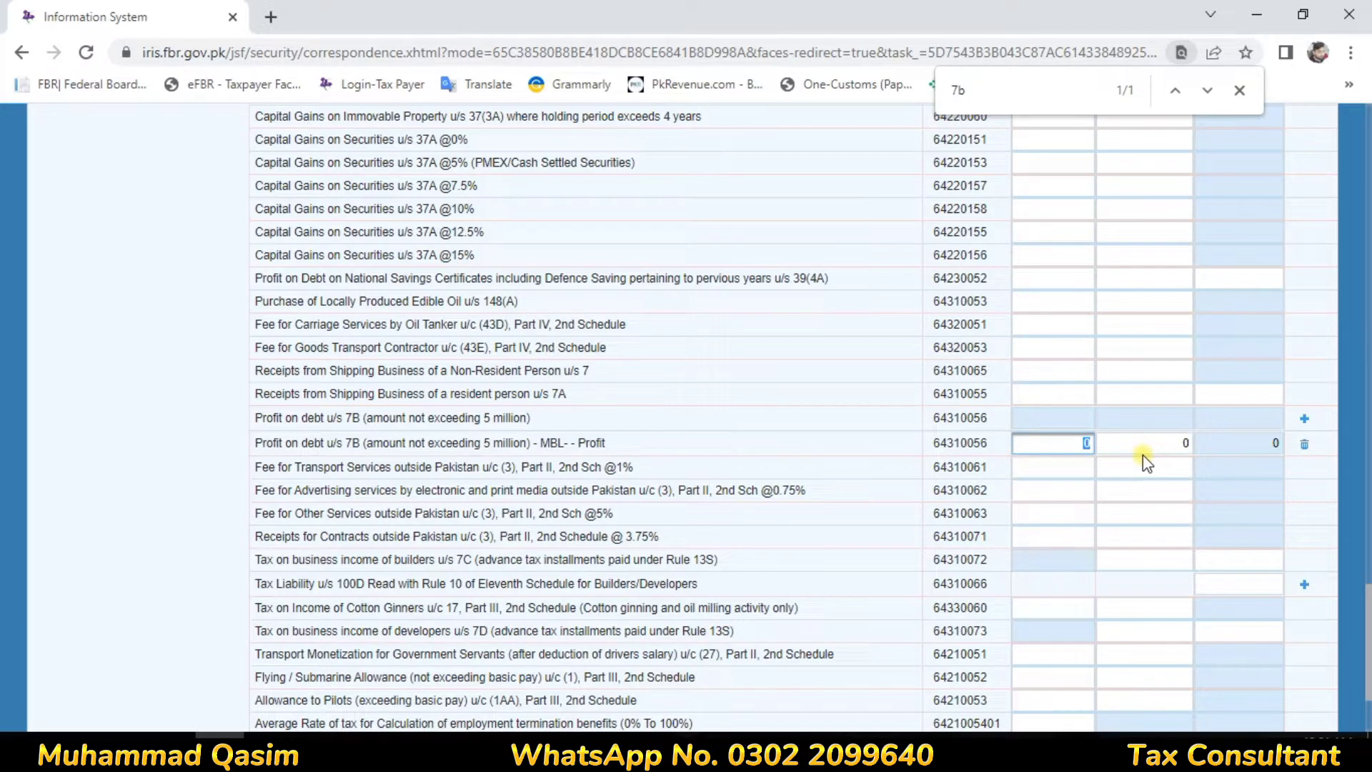
pyautogui.press('BackSpace')
pyautogui.click(1058, 457)
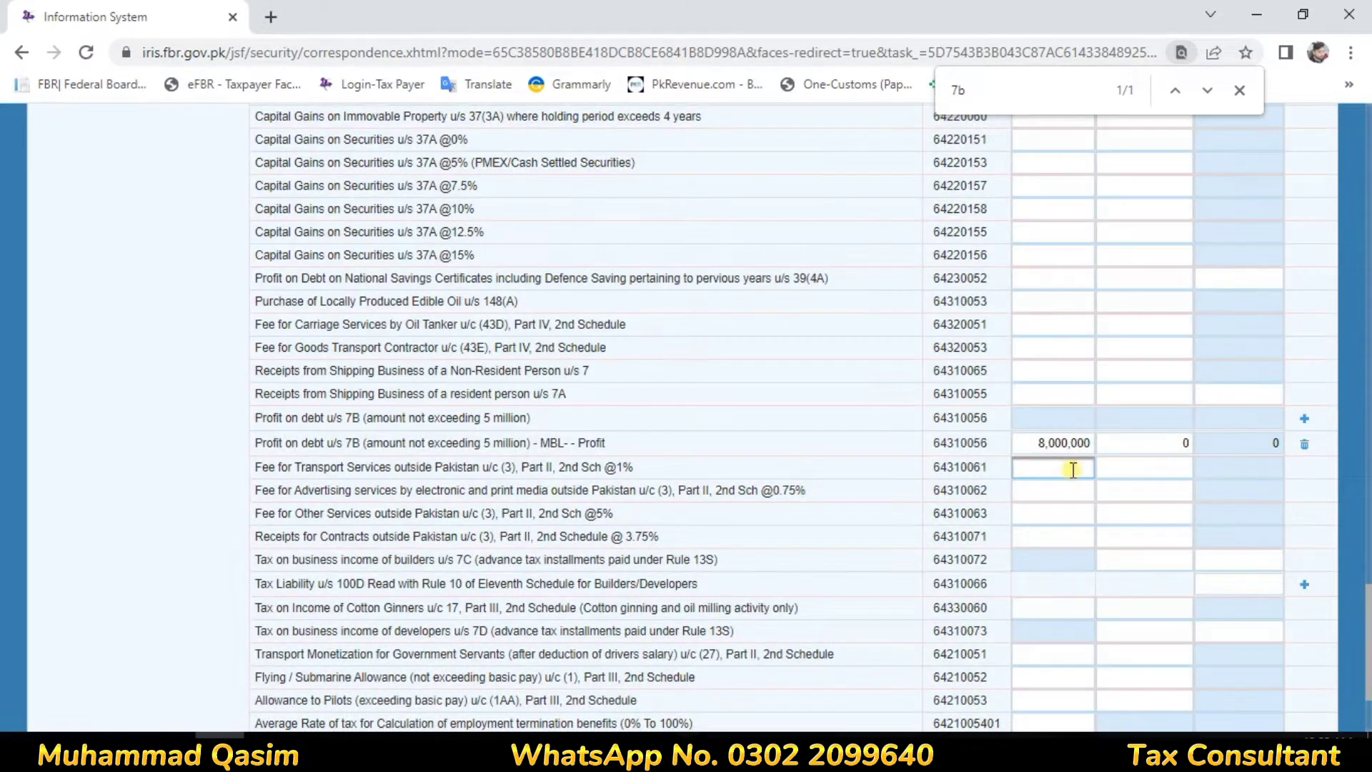
pyautogui.click(1076, 448)
pyautogui.write('800')
pyautogui.click(1126, 448)
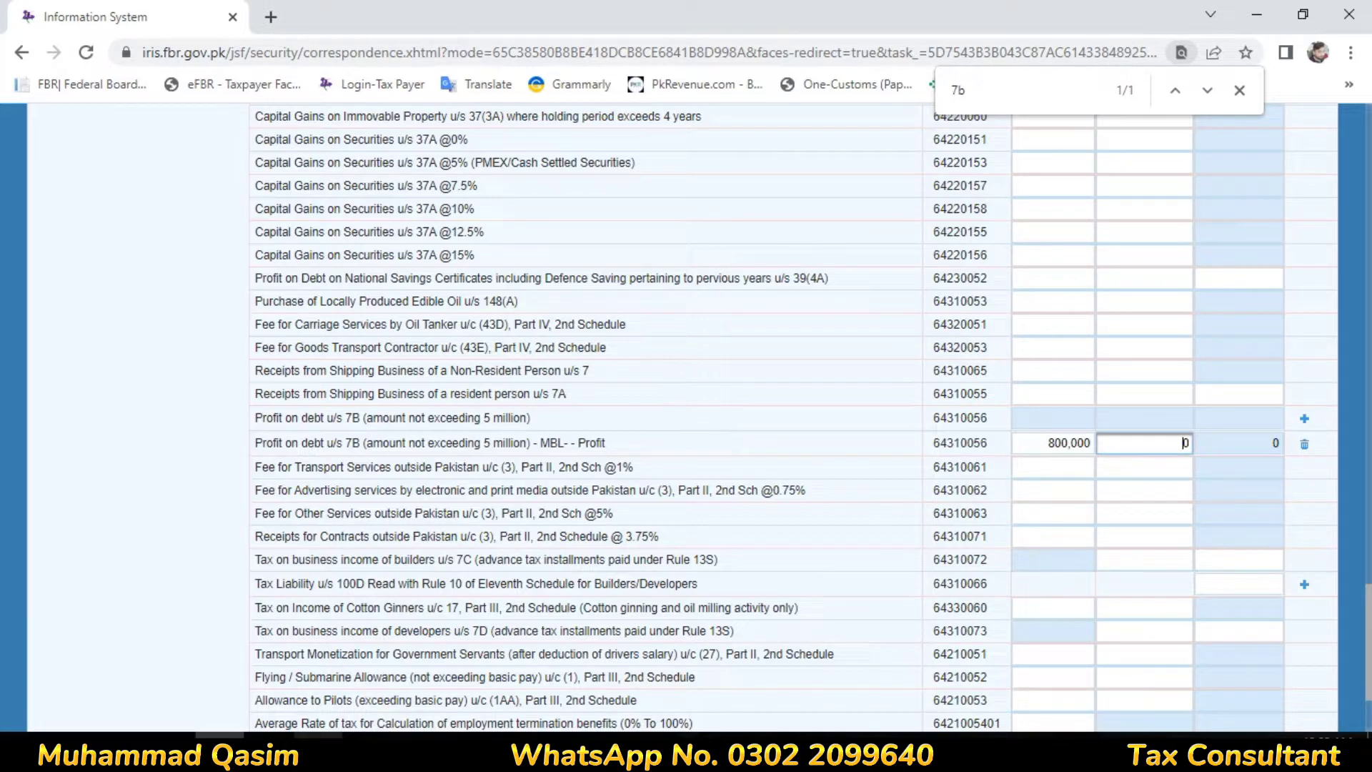
# Work out 15% of 800,000 in Calculator and close it
pyautogui.click(417, 751)
pyautogui.write('8')
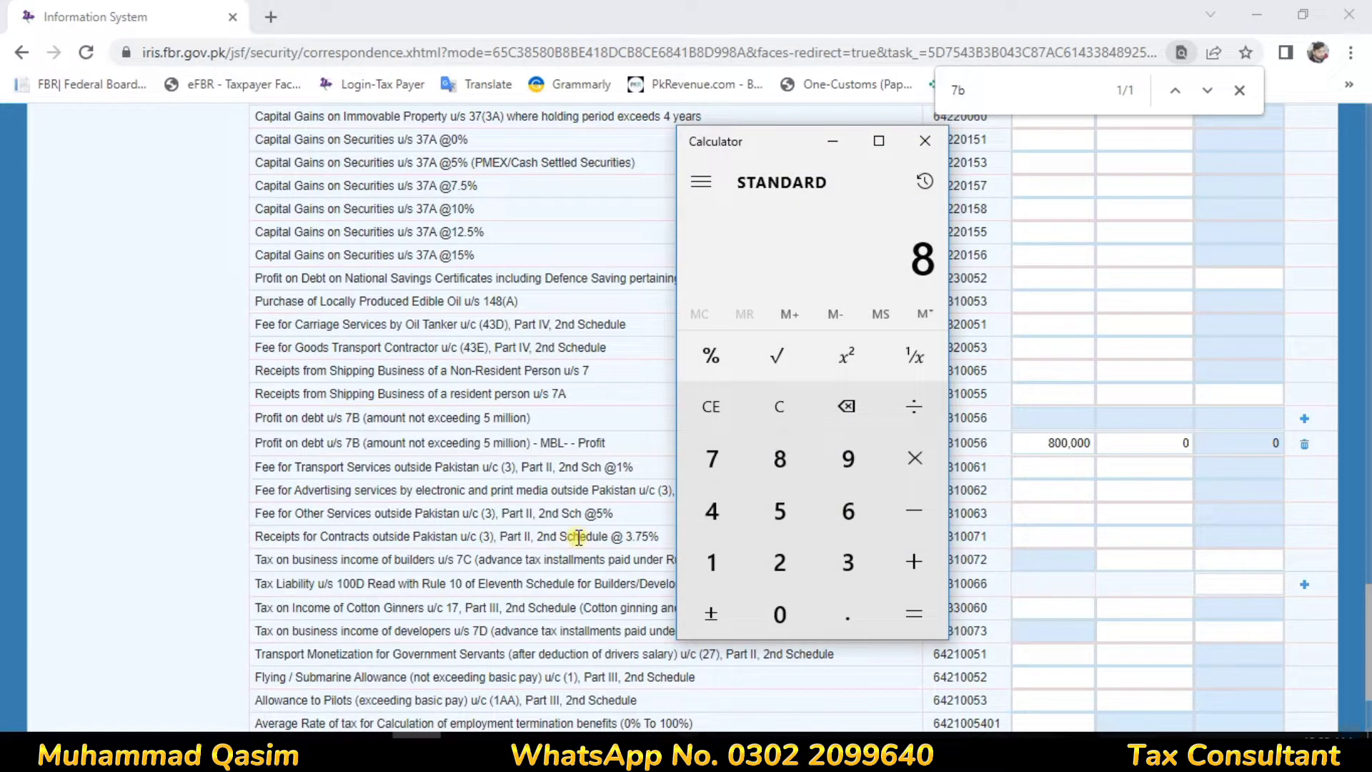
pyautogui.write('00000')
pyautogui.write('*15/100=')
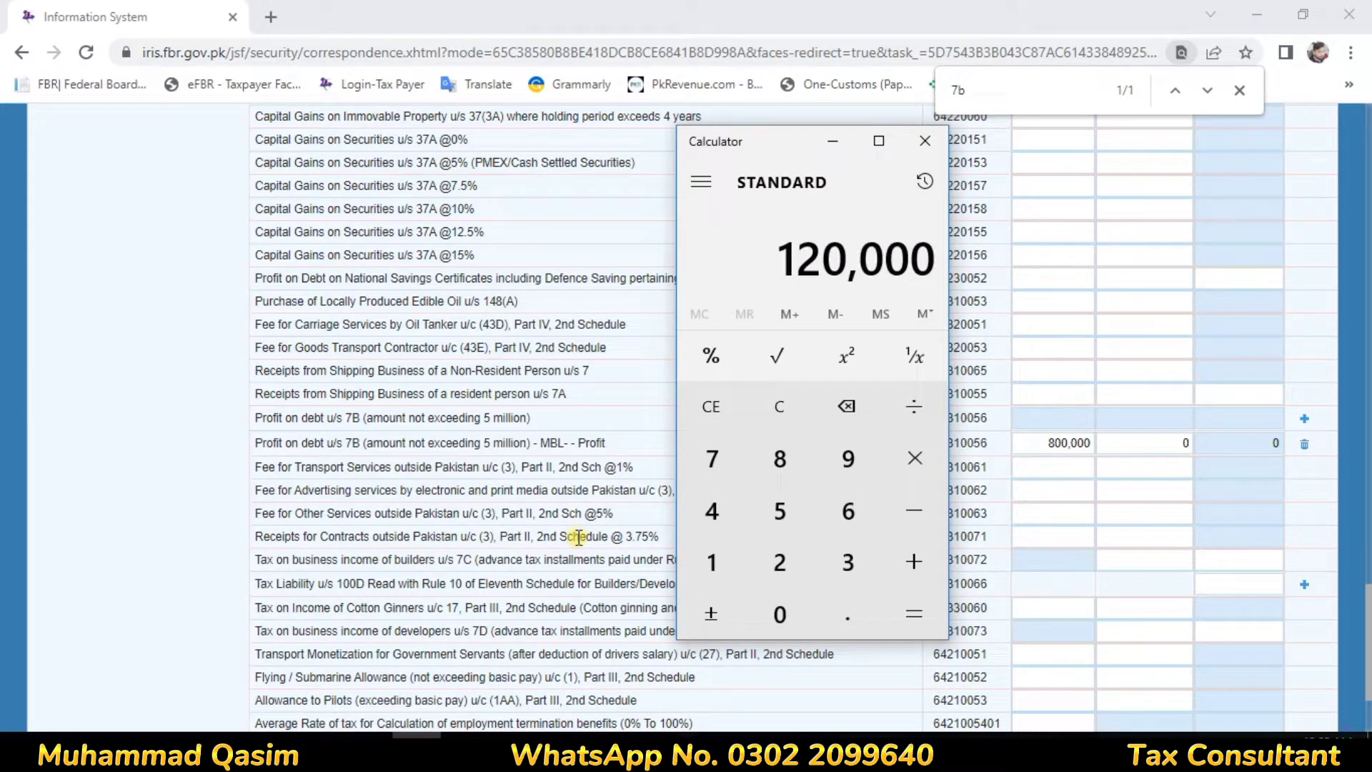
pyautogui.click(924, 141)
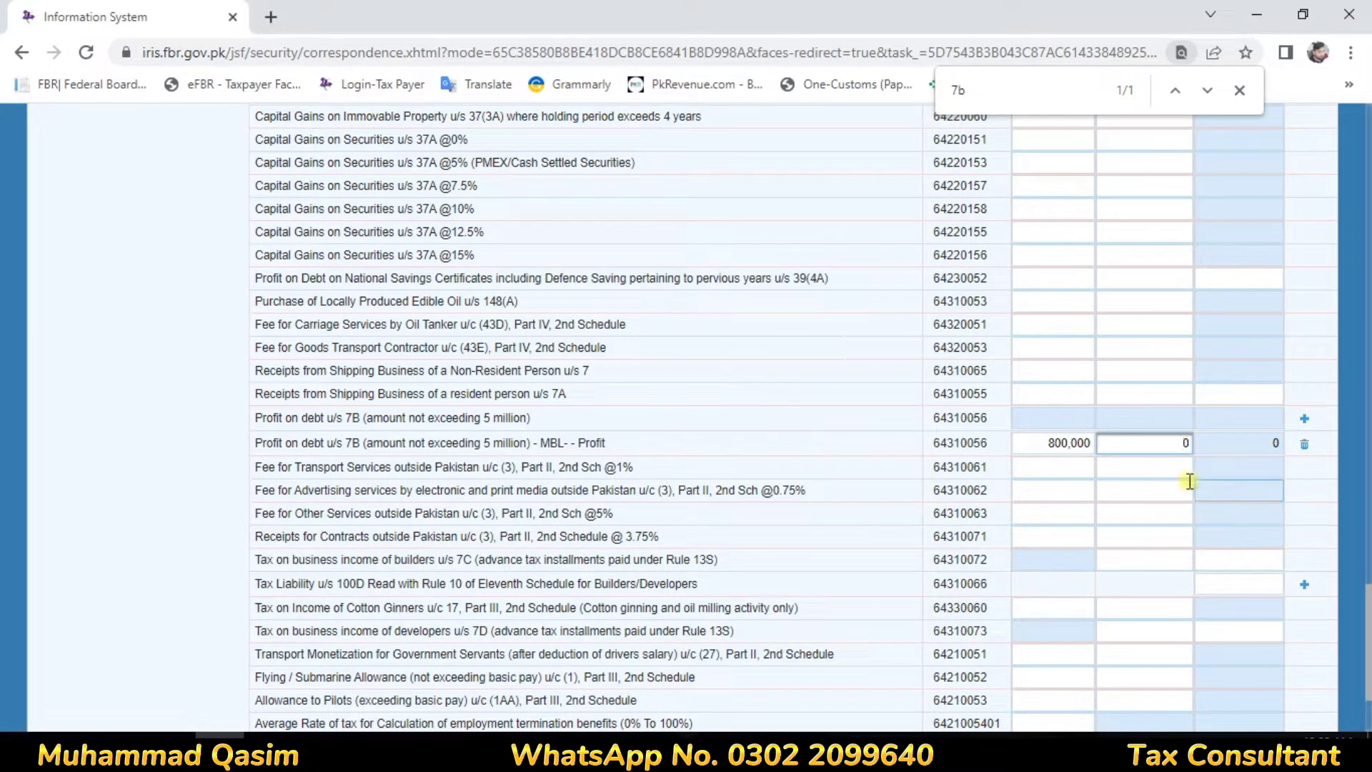
# Enter 120,000 as the Tax Collected / Deducted for the MBL- profit on debt entry and calculate the return
pyautogui.moveTo(1179, 444); pyautogui.dragTo(1204, 445)
pyautogui.write('120000')
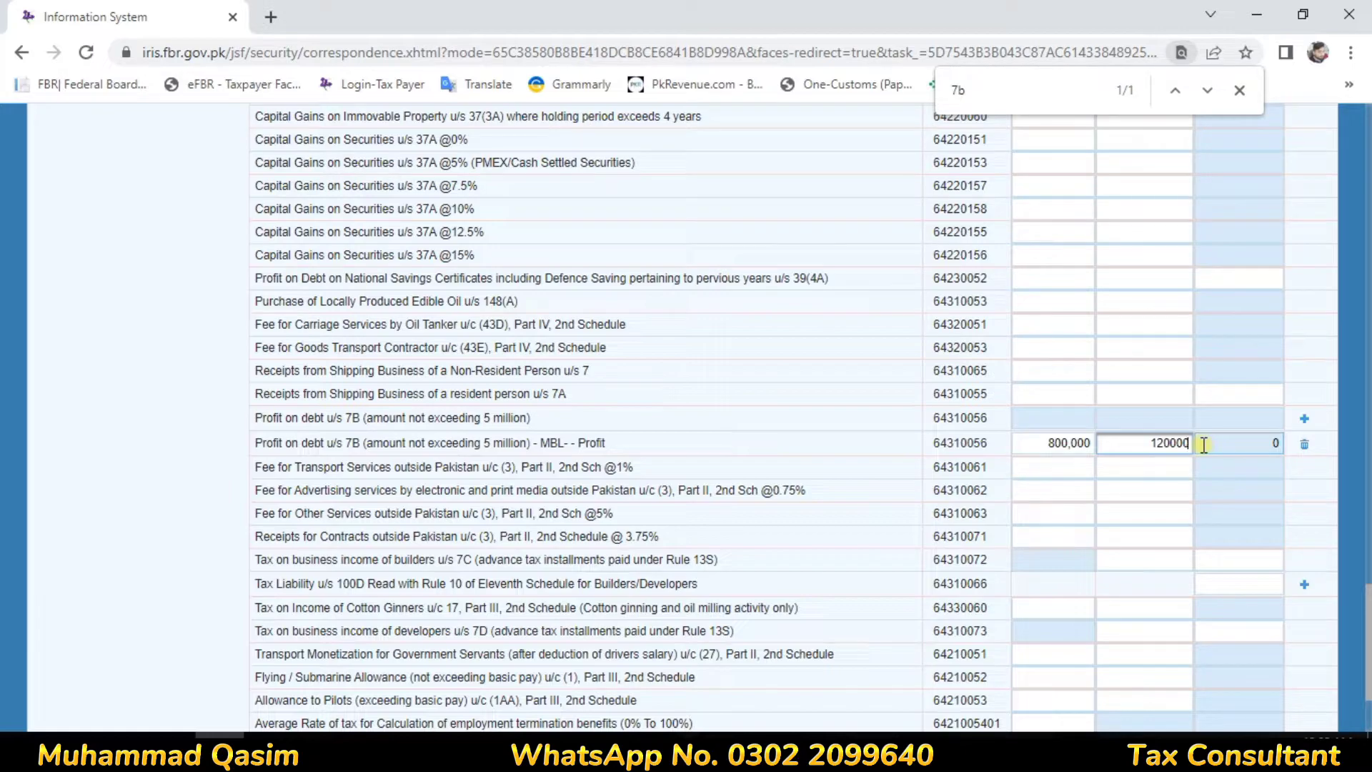
pyautogui.click(1152, 463)
pyautogui.scroll(10, 1158, 459)
pyautogui.scroll(10, 1158, 459)
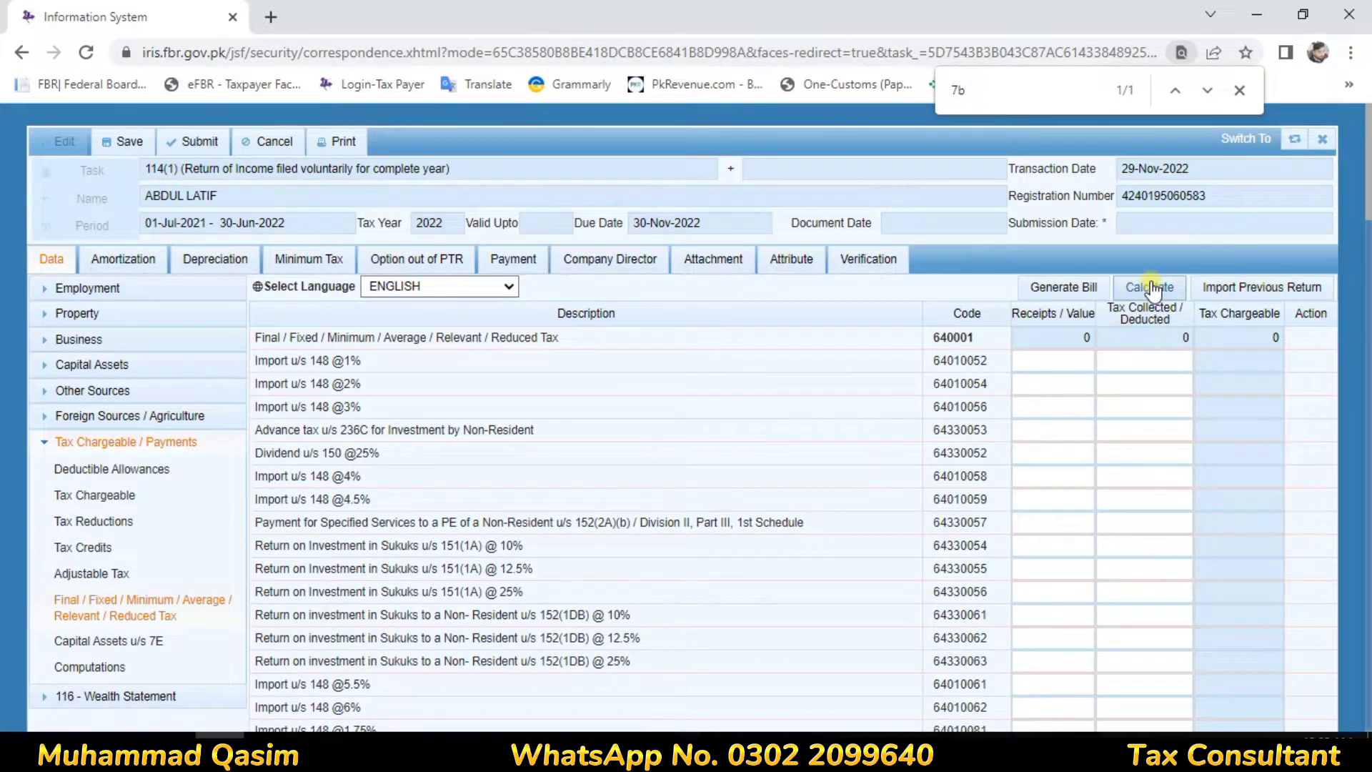
pyautogui.click(1149, 286)
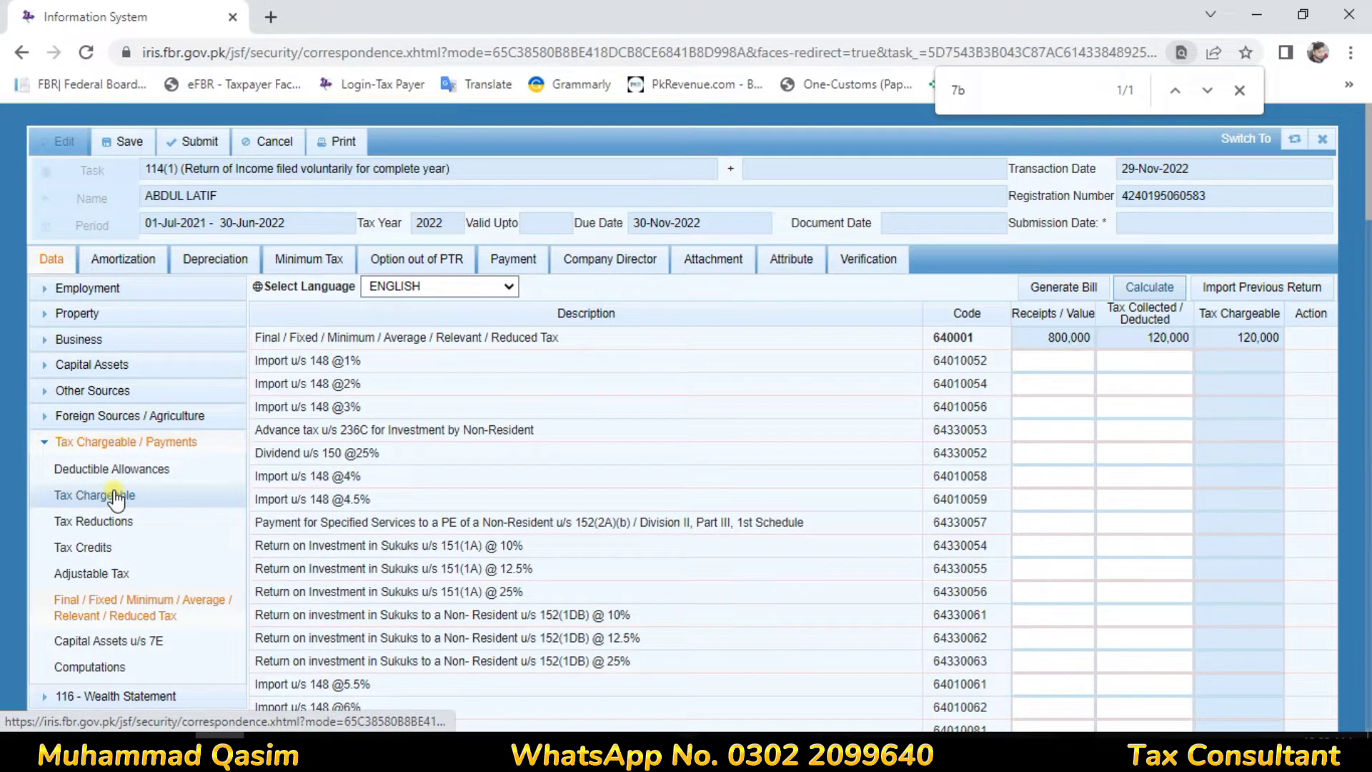
# Examine the Computations form, including property income, tax chargeable, normal income tax, withholding tax and admitted income tax
pyautogui.scroll(-1, 115, 493)
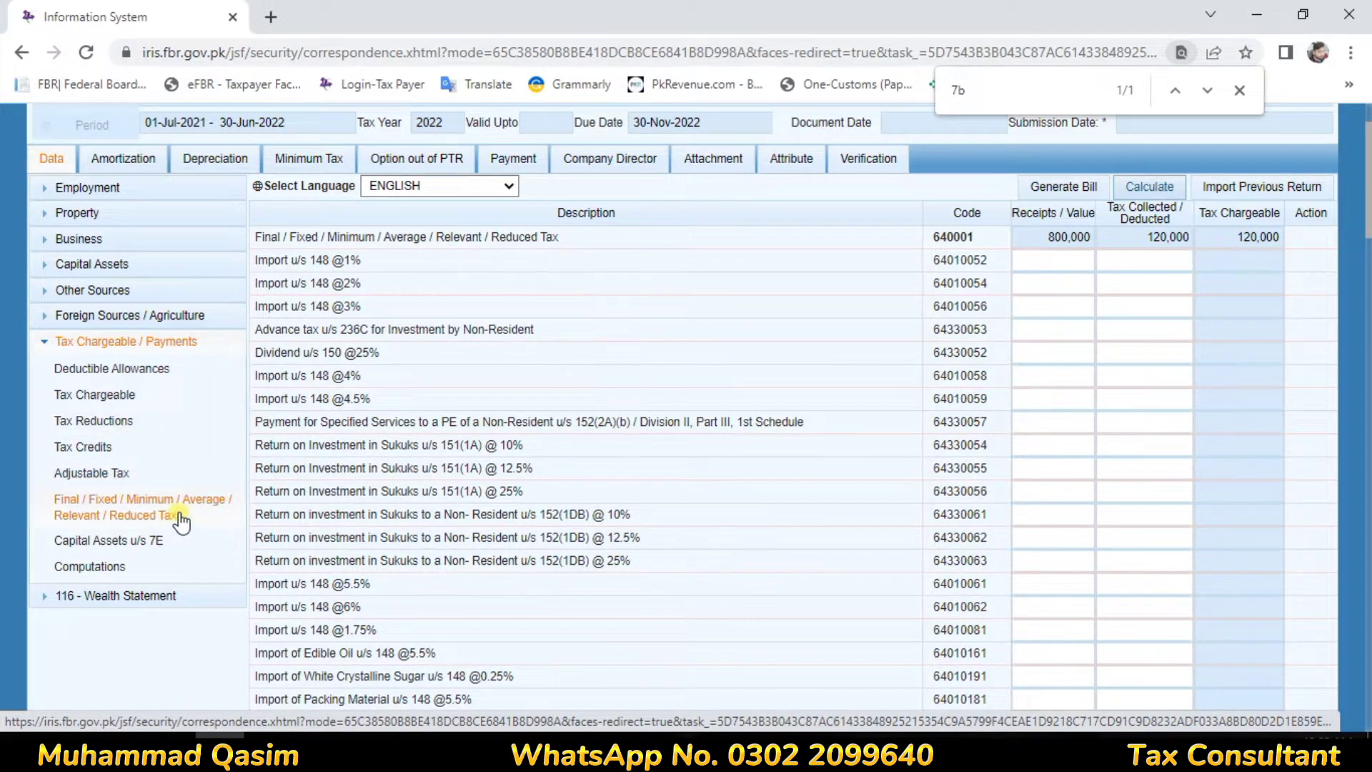
pyautogui.scroll(-1, 182, 515)
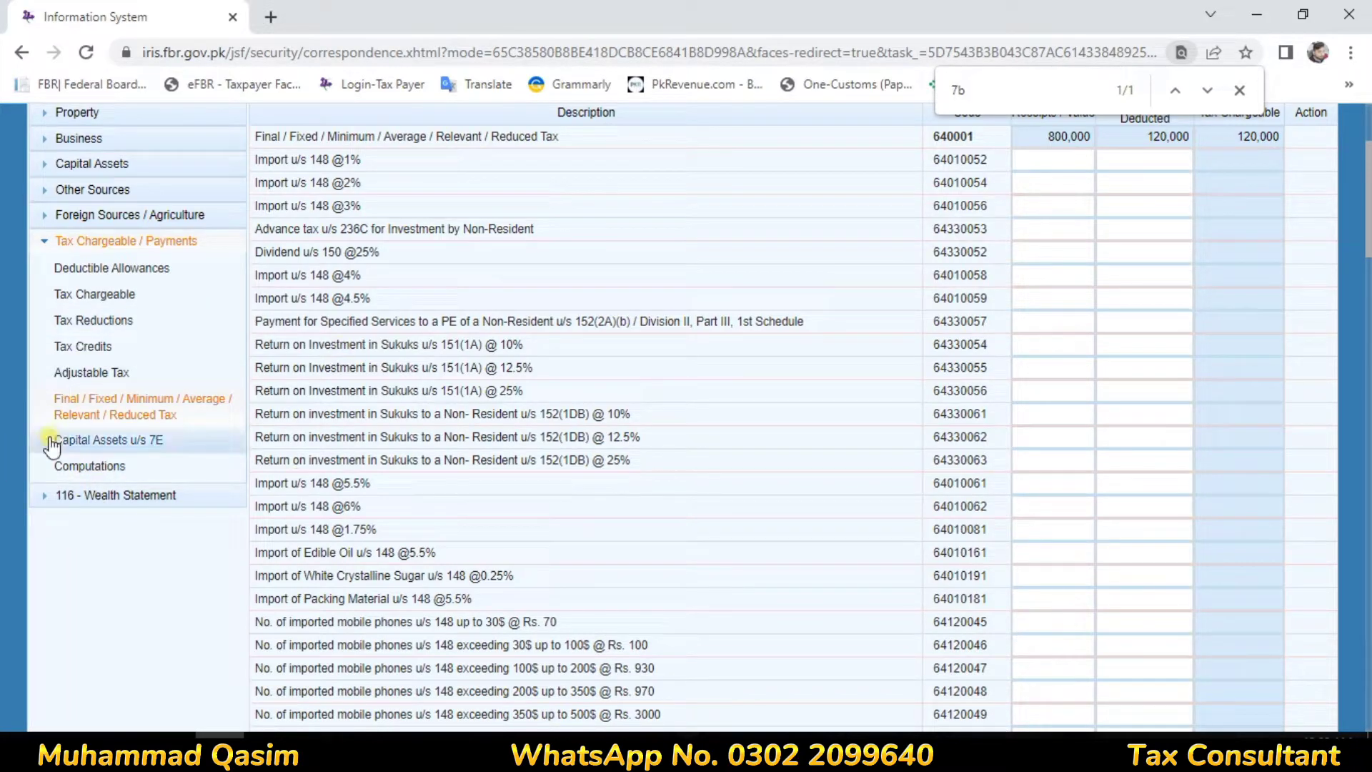
pyautogui.click(66, 468)
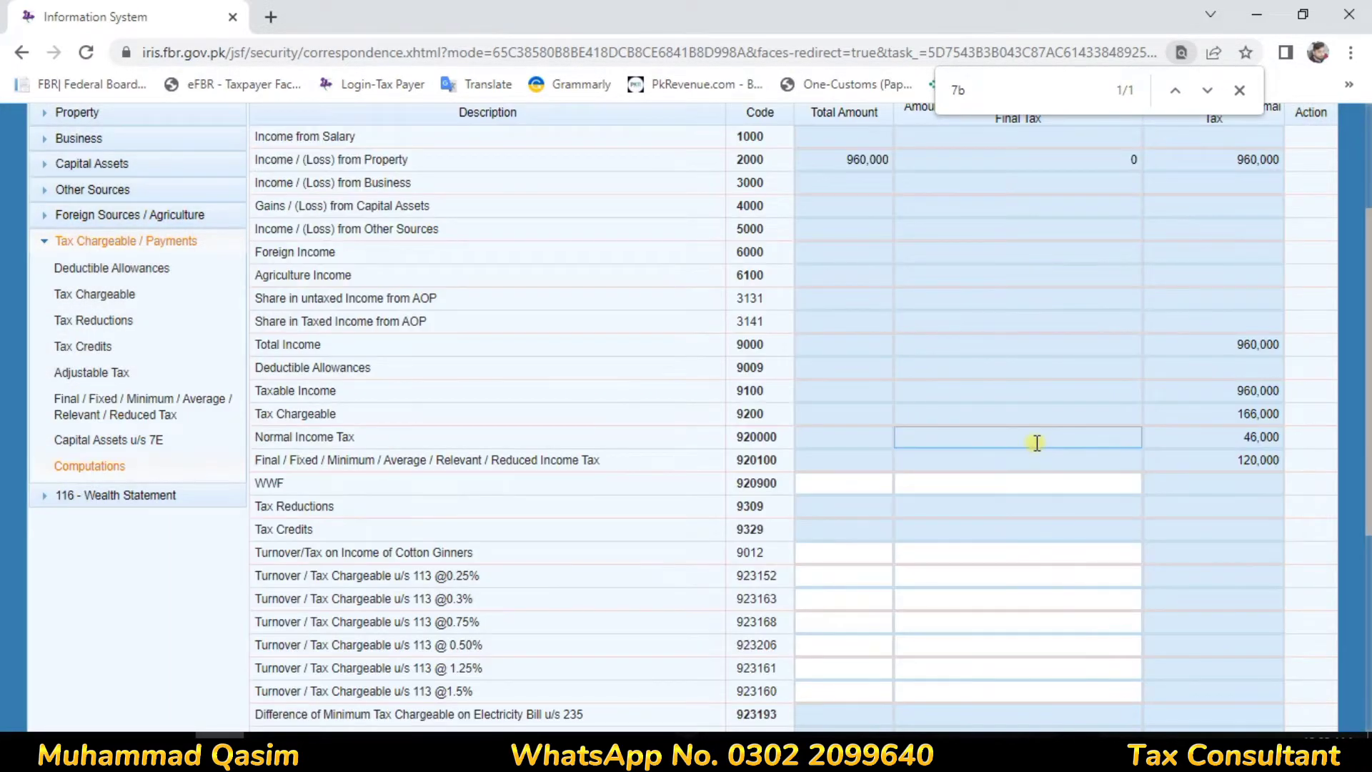
pyautogui.scroll(2, 1035, 438)
pyautogui.click(857, 361)
pyautogui.scroll(-3, 1127, 419)
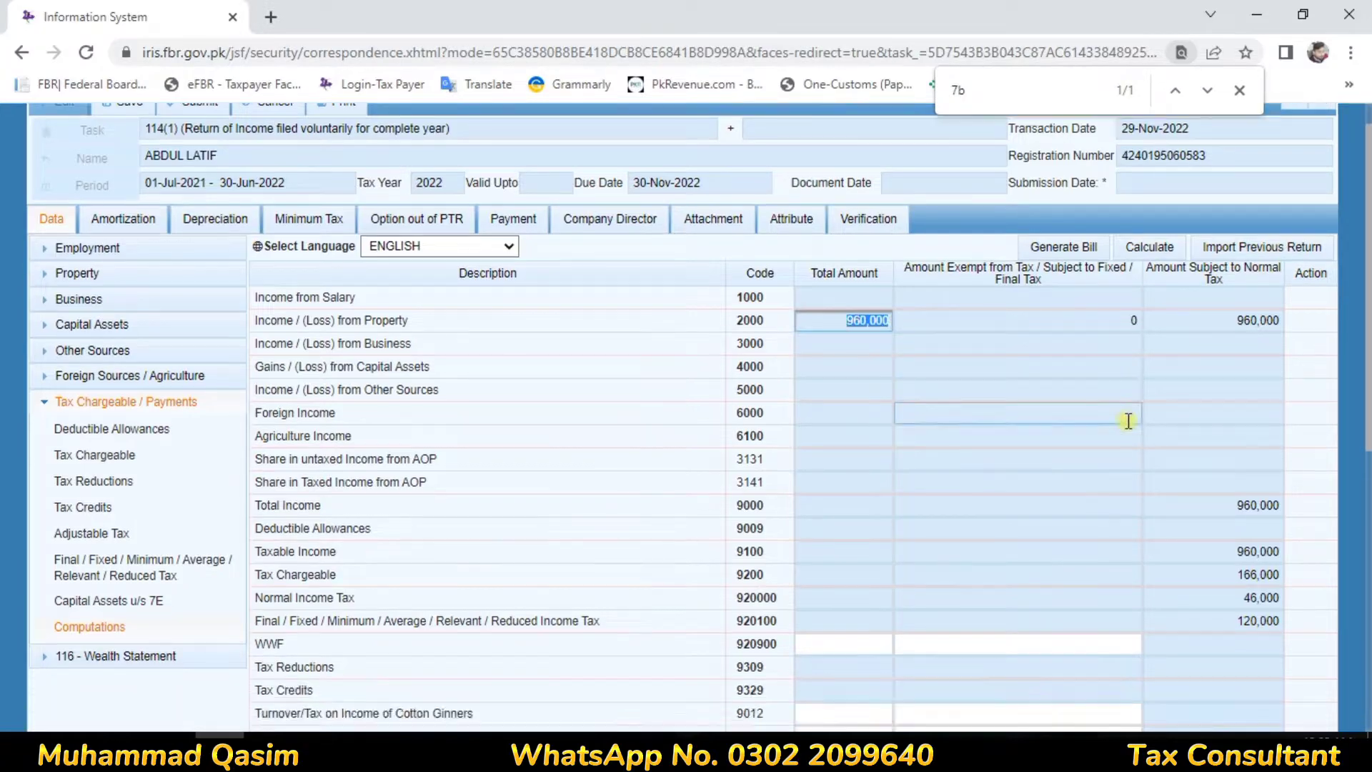
pyautogui.moveTo(1240, 337); pyautogui.dragTo(1282, 337)
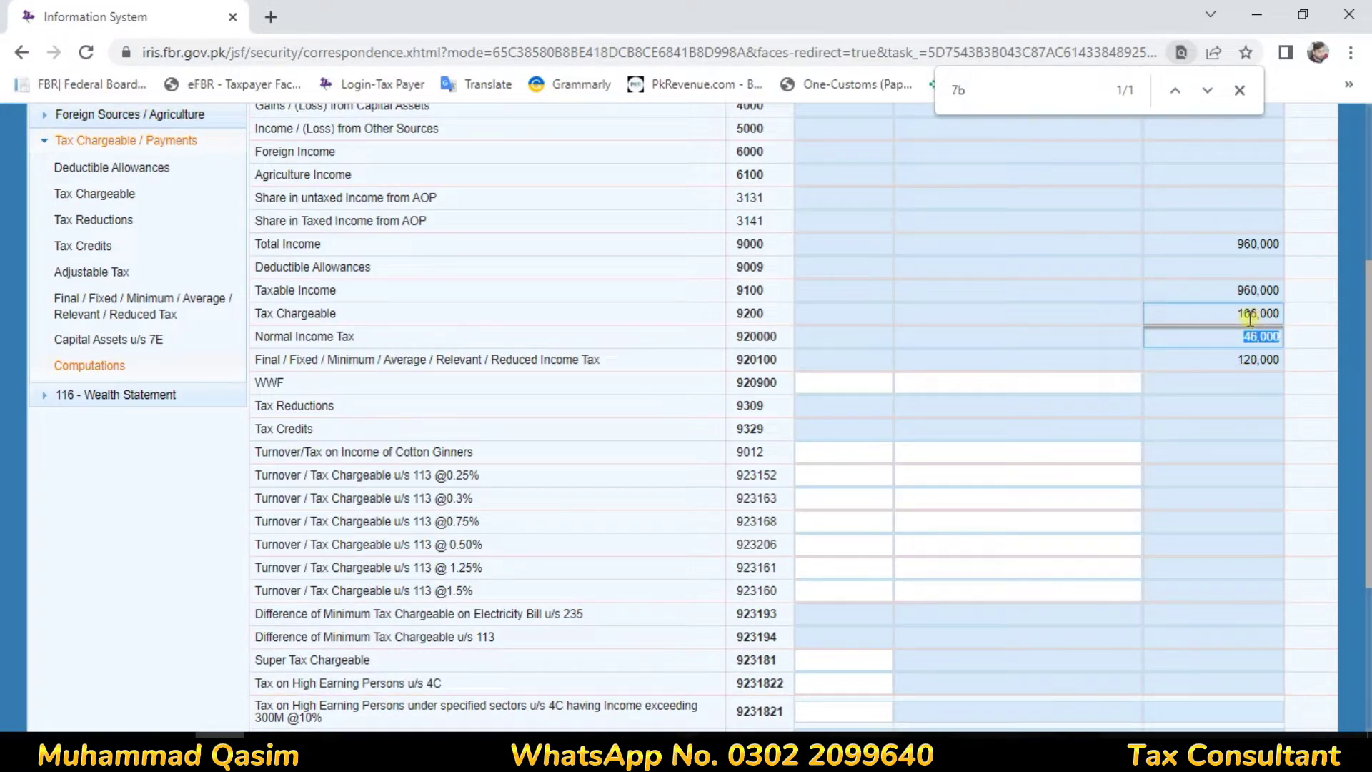
pyautogui.moveTo(1204, 302); pyautogui.dragTo(1283, 302)
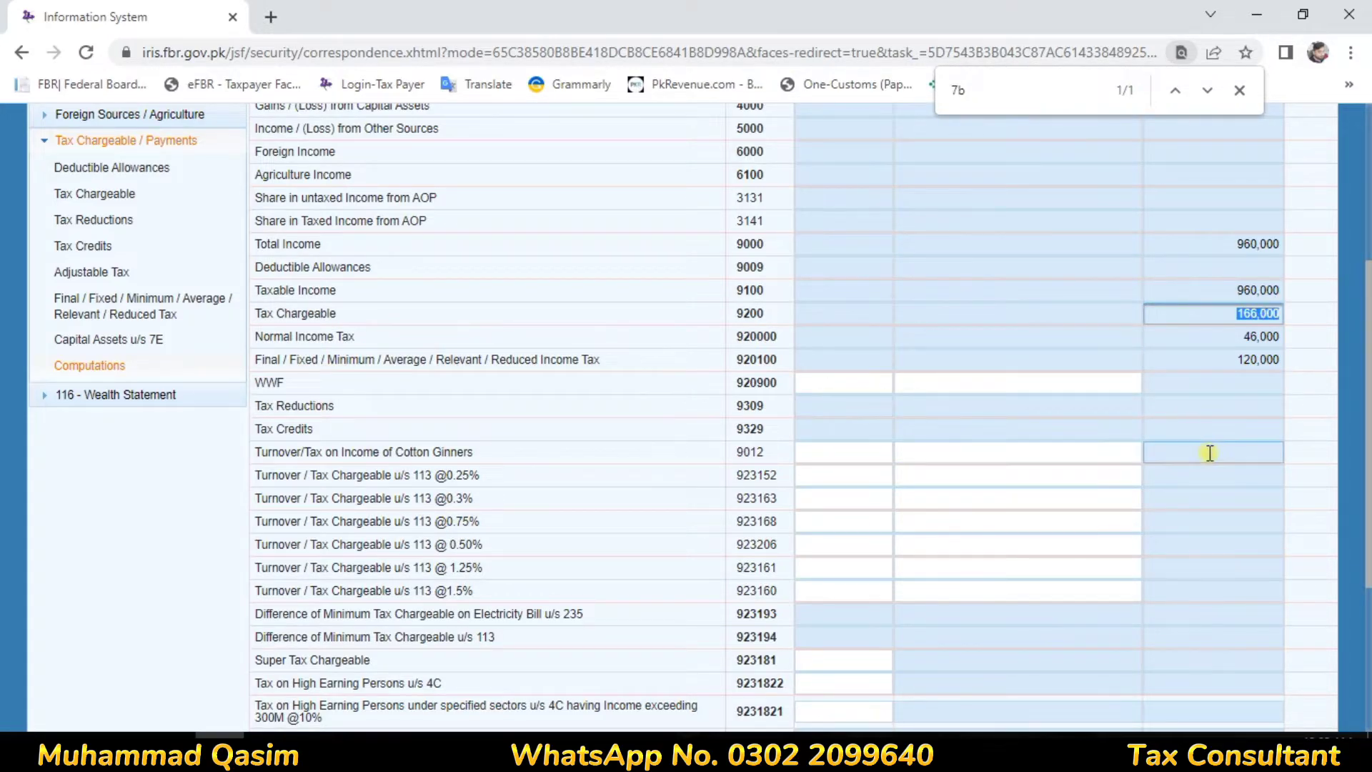
pyautogui.scroll(-4, 1215, 458)
pyautogui.moveTo(233, 649); pyautogui.dragTo(1278, 670)
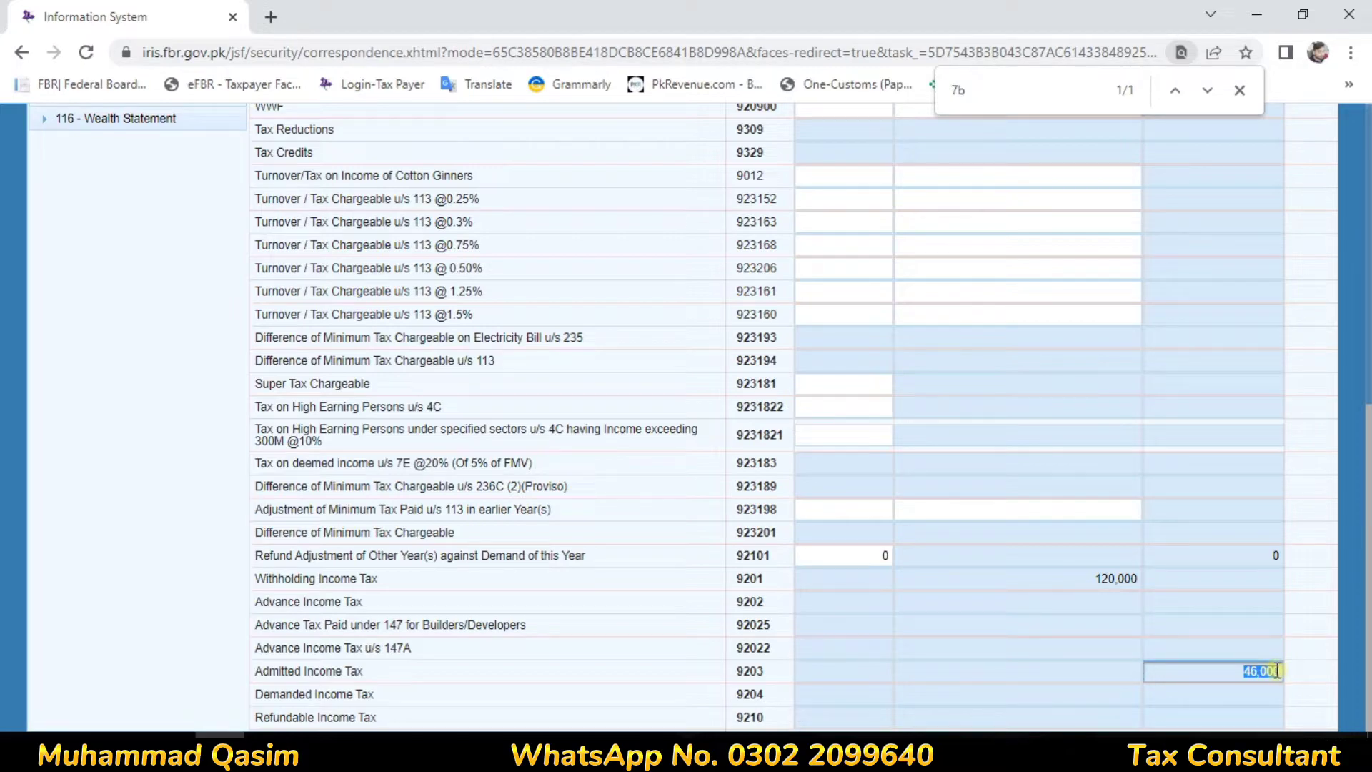
pyautogui.click(1267, 731)
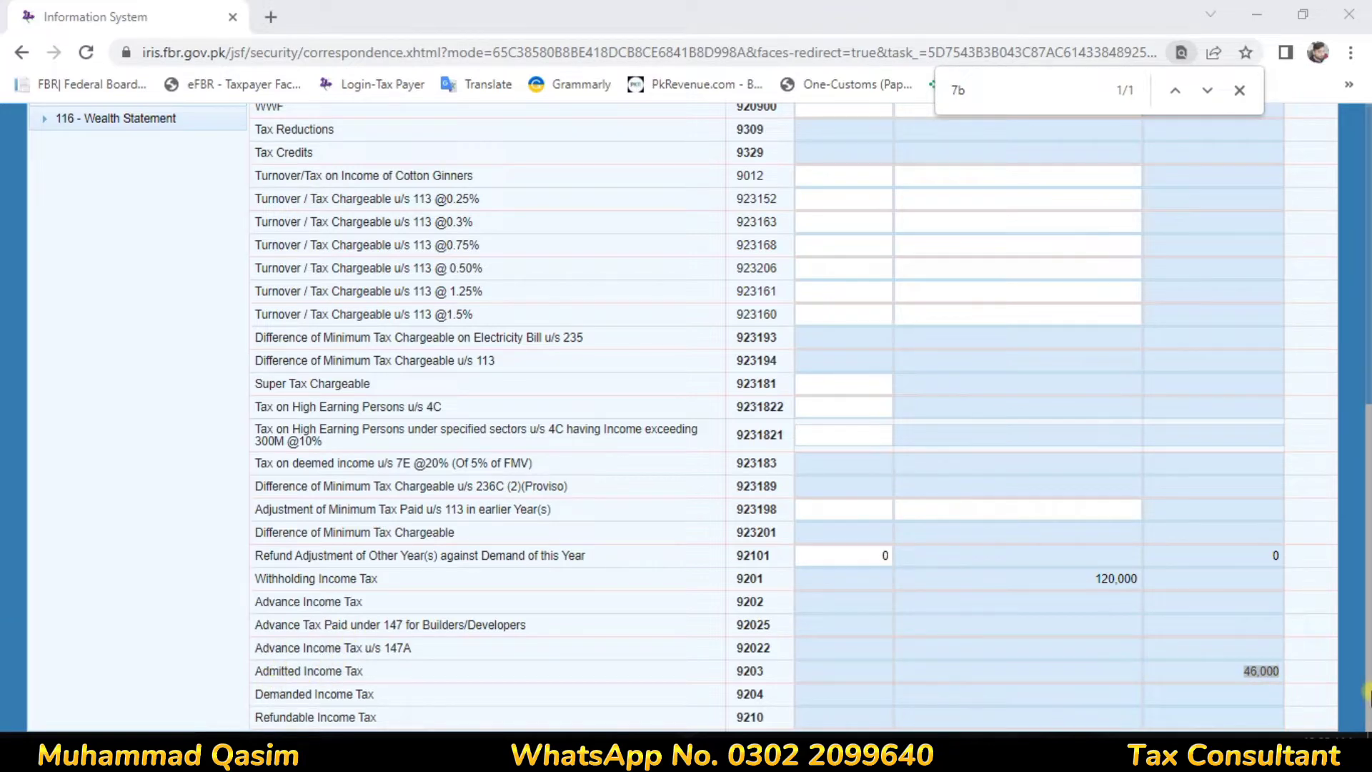
# Open the Adjustable Tax form under Tax Chargeable / Payments and search the page for 155
pyautogui.scroll(8, 369, 301)
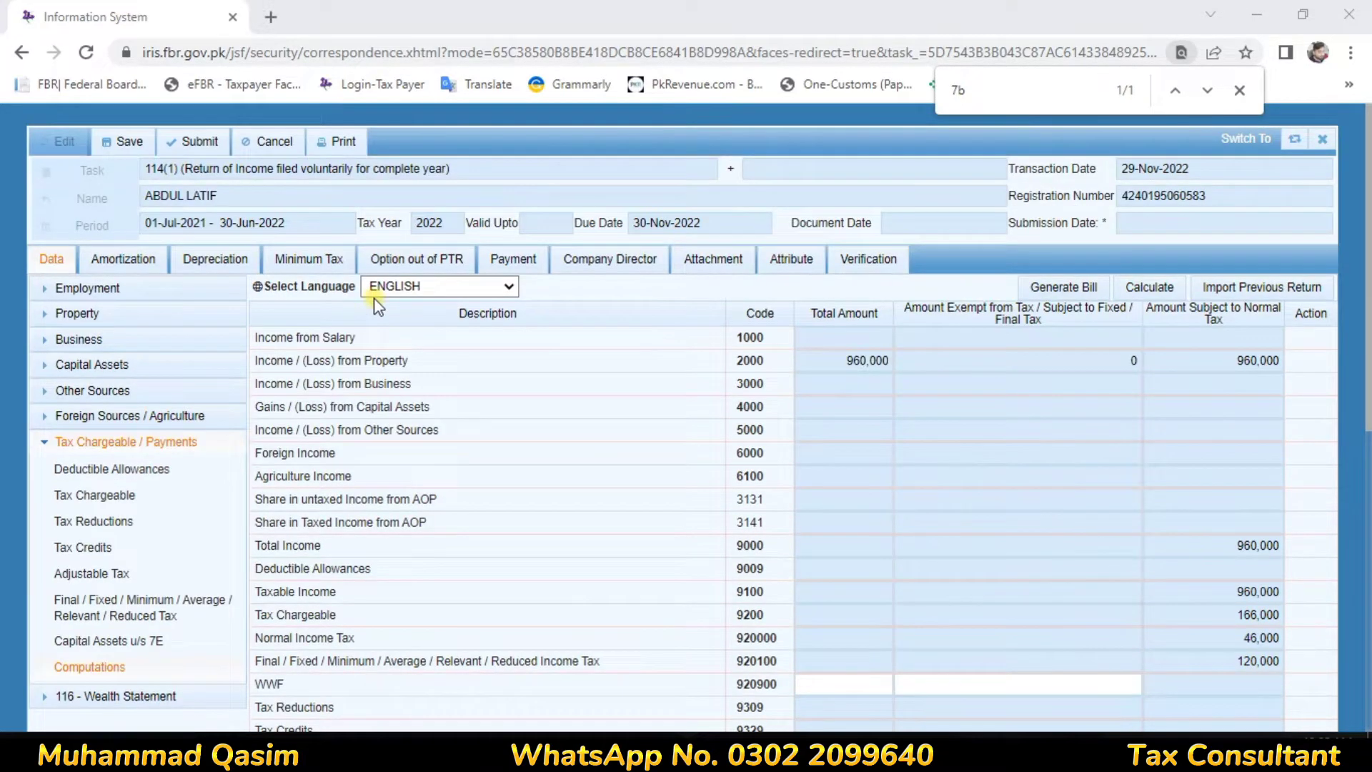
pyautogui.scroll(-1, 65, 329)
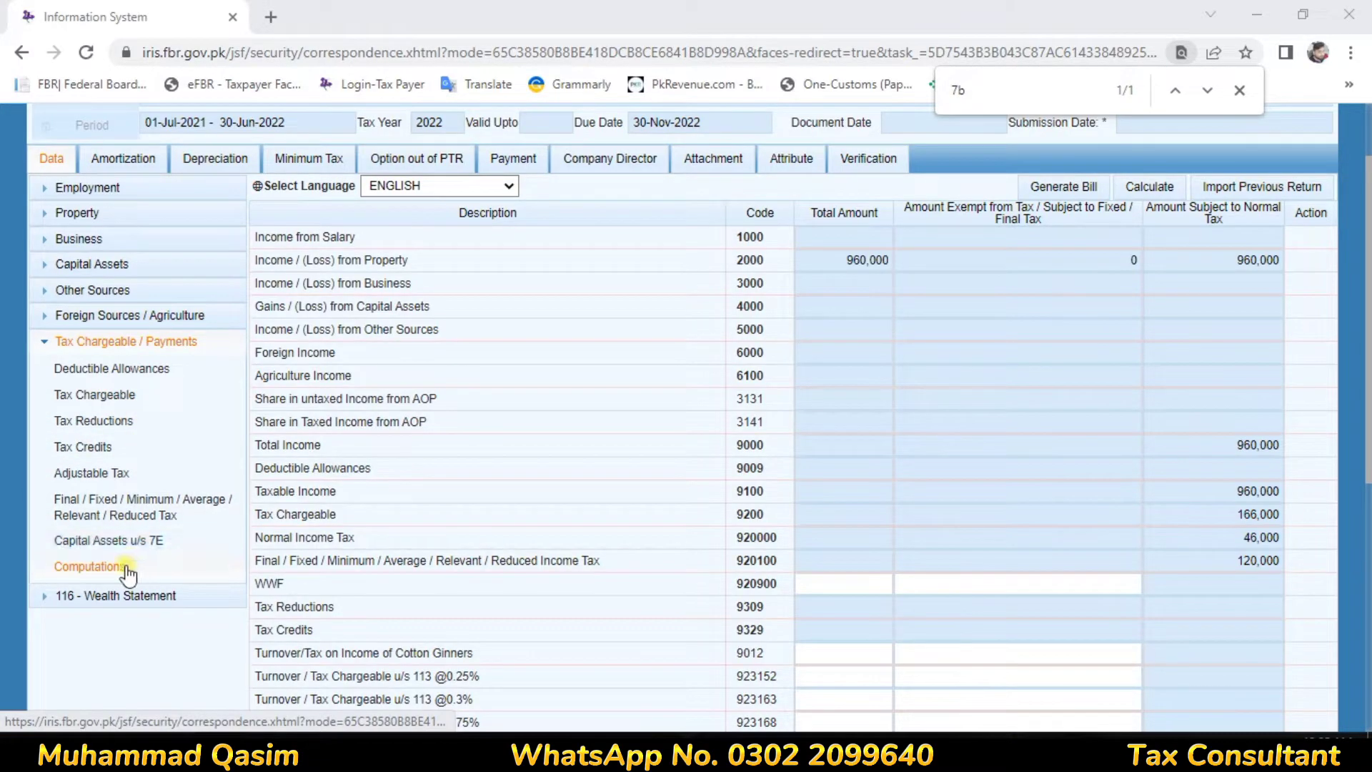
pyautogui.click(83, 475)
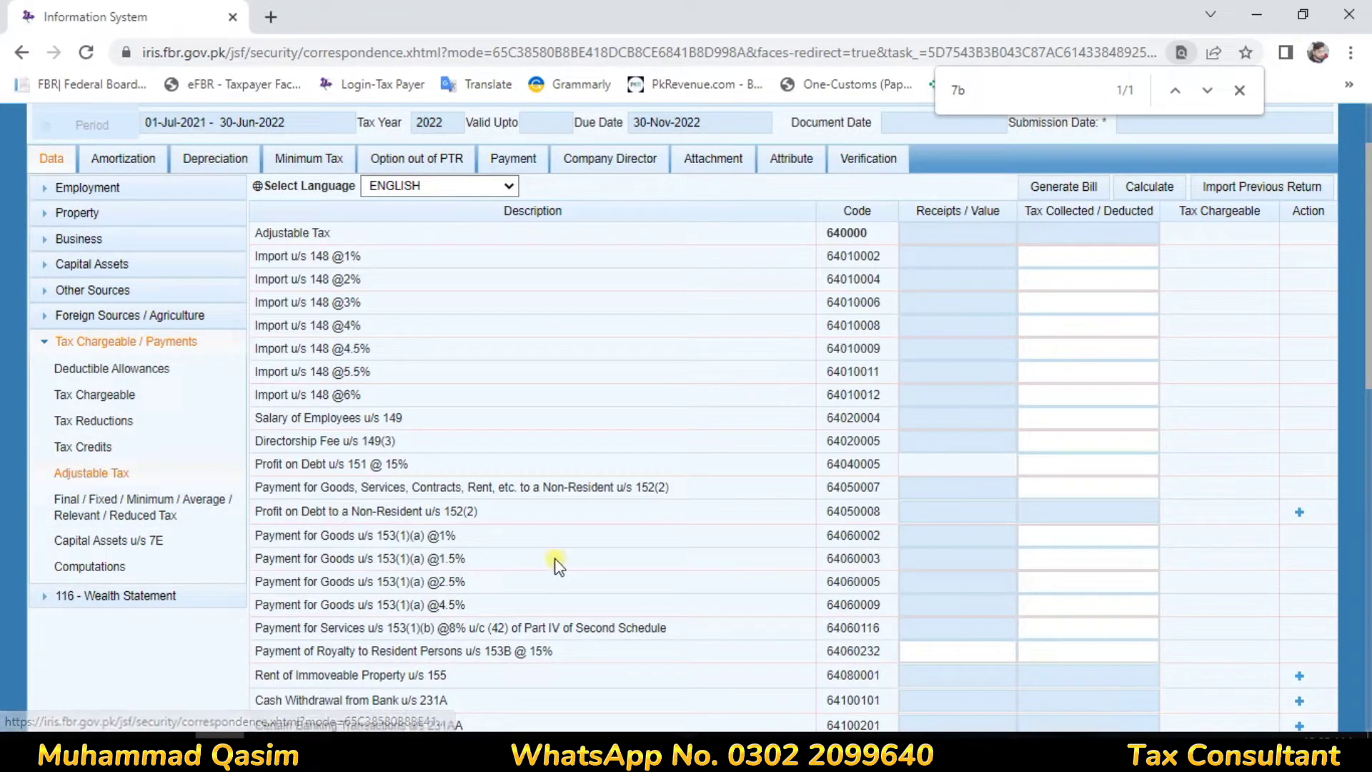
pyautogui.click(938, 98)
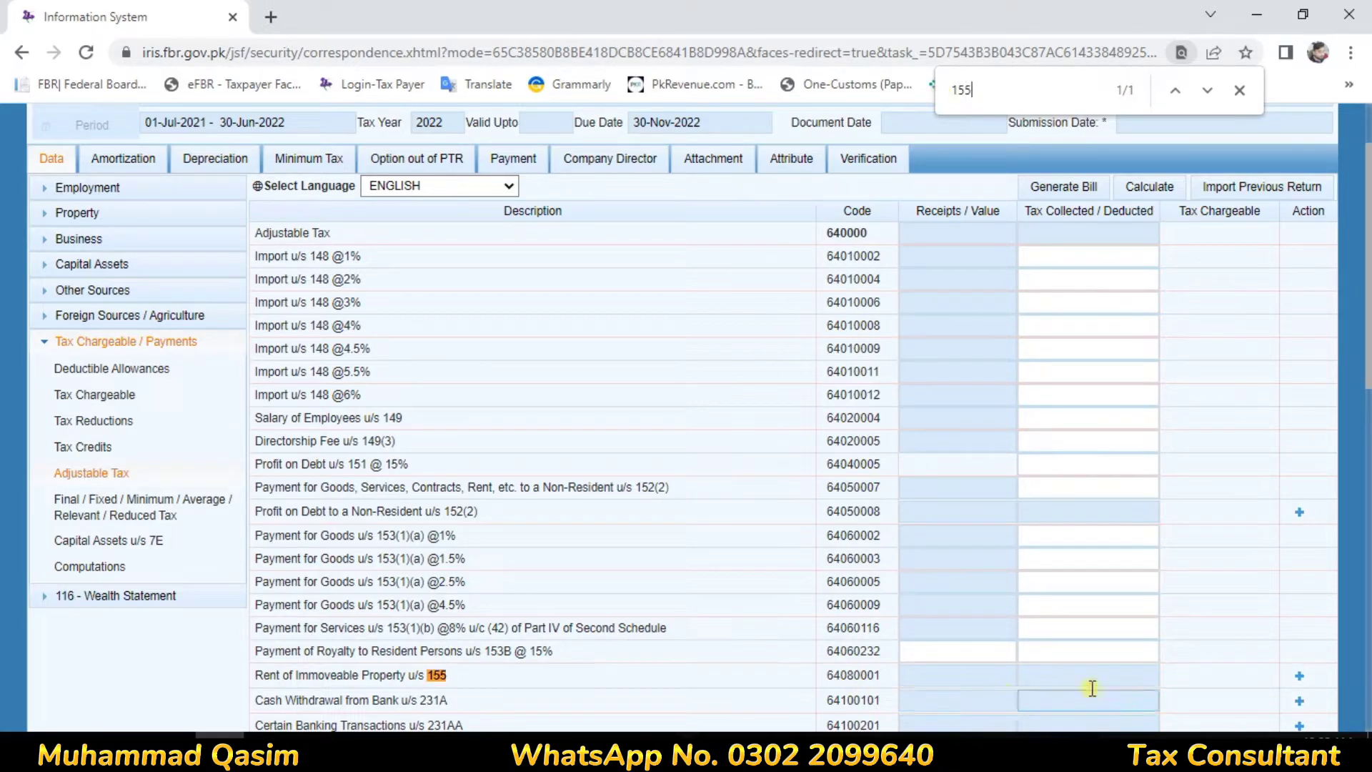
# Add a Rent of Immoveable Property u/s 155 entry with property House 1725 and contents ". trax"
pyautogui.click(1298, 677)
pyautogui.click(557, 352)
pyautogui.write('rent')
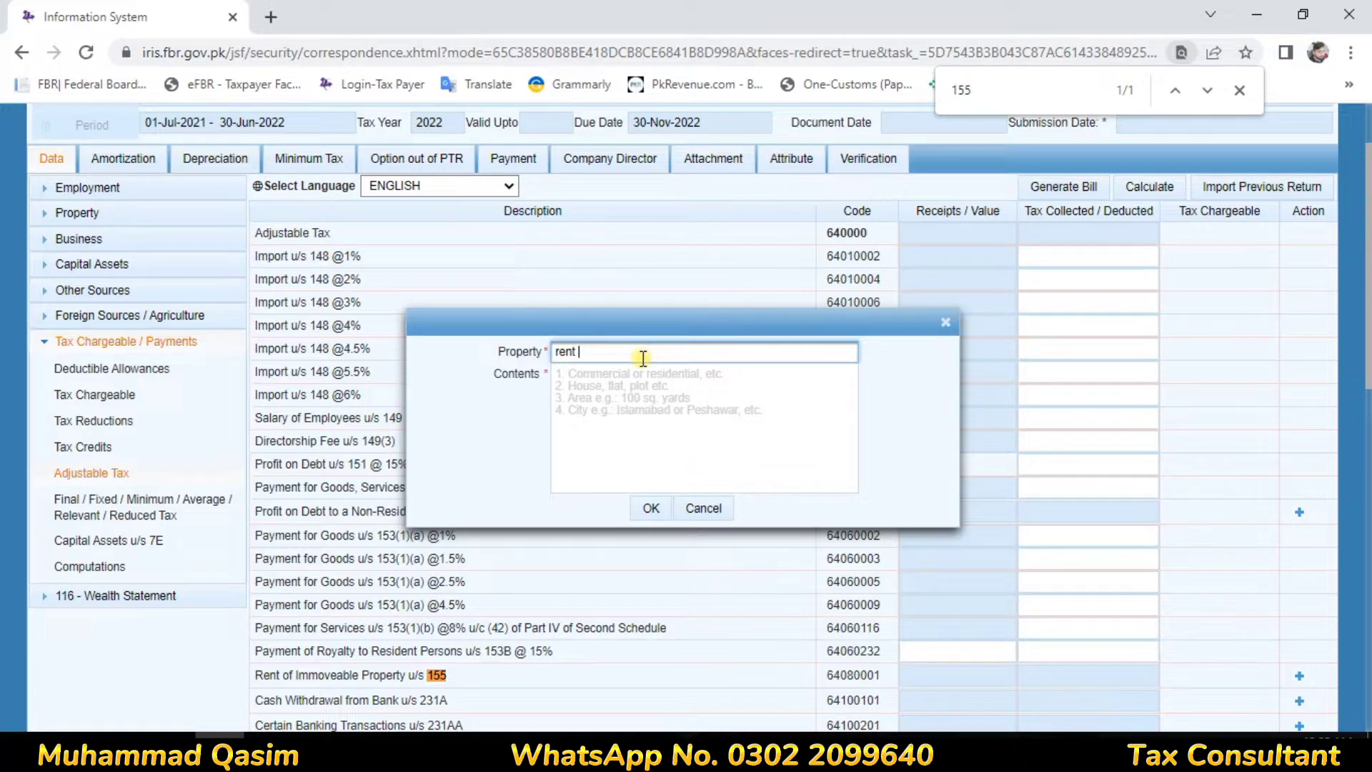
pyautogui.write('dv')
pyautogui.press('BackSpace')
pyautogui.press('BackSpace')
pyautogui.press('BackSpace')
pyautogui.write('house 1725')
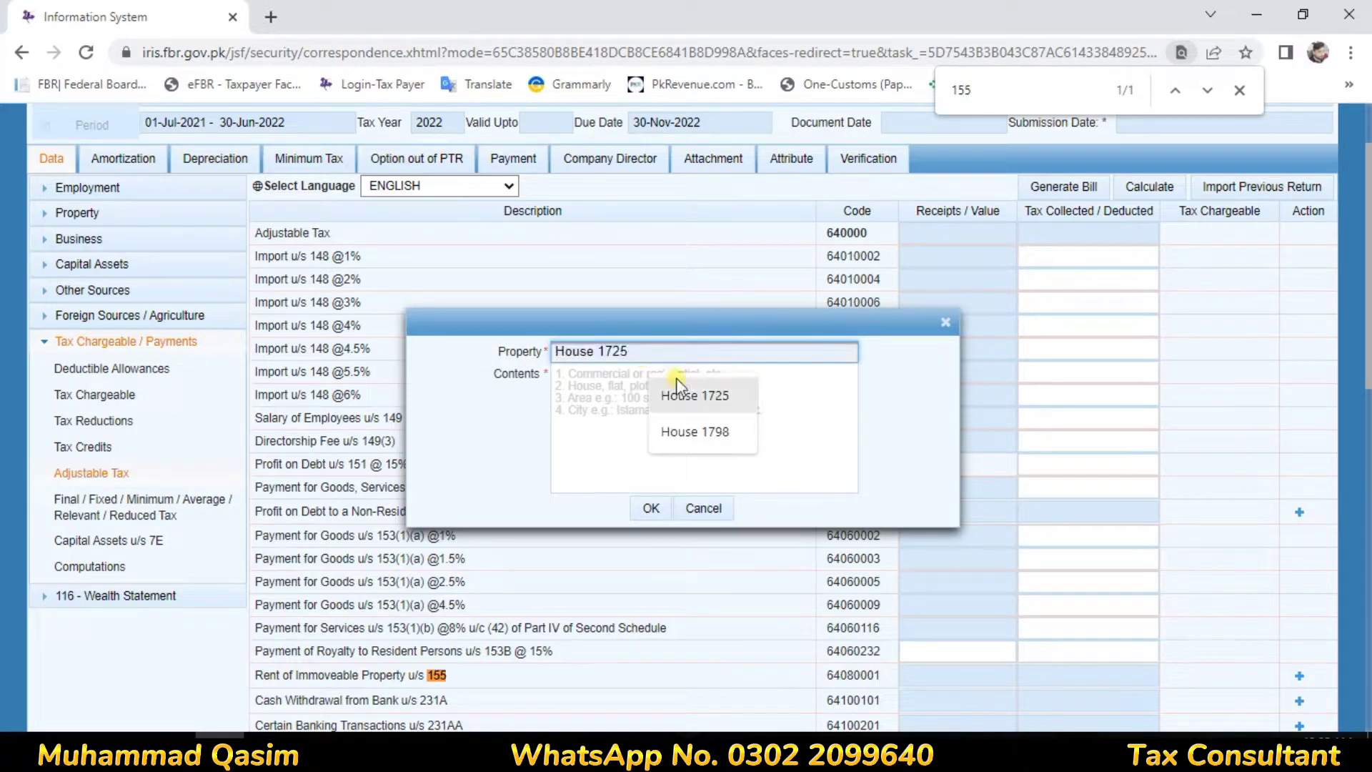
pyautogui.click(690, 394)
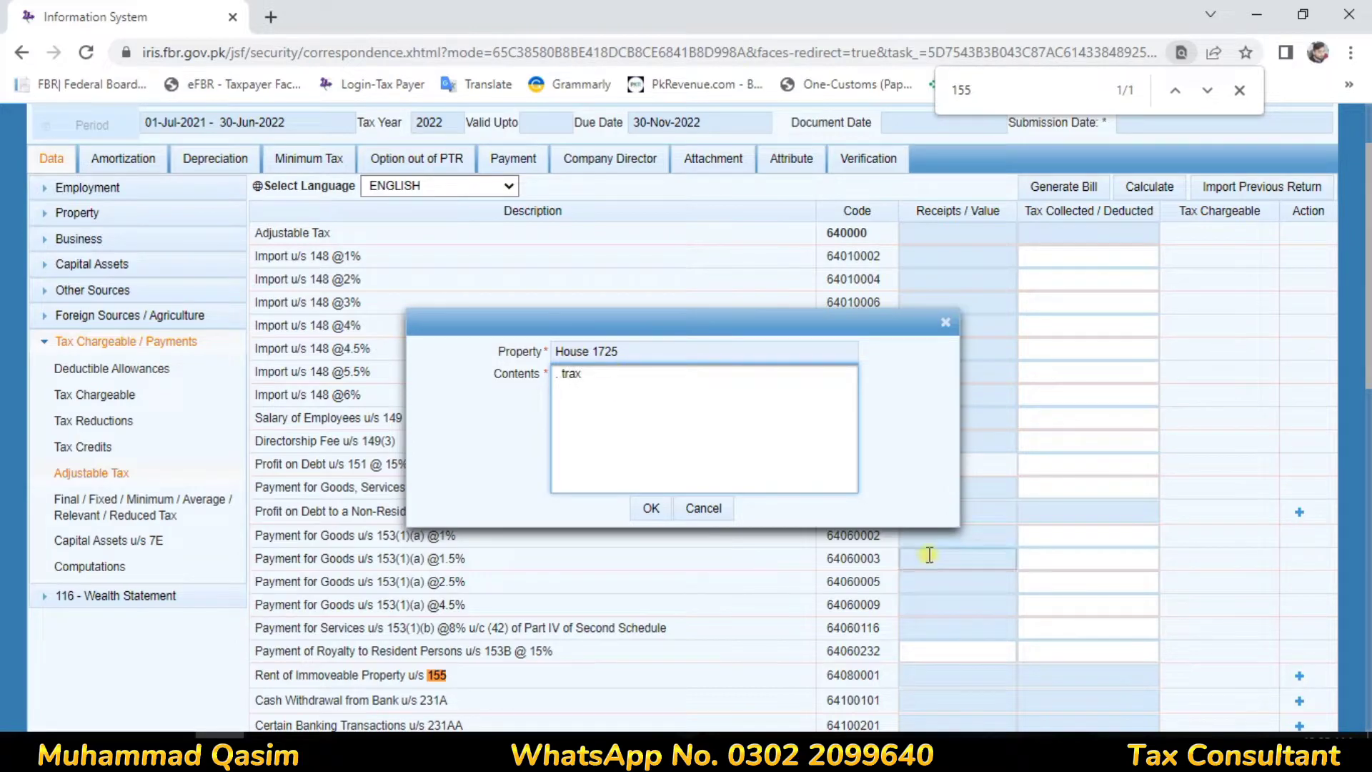
pyautogui.click(651, 510)
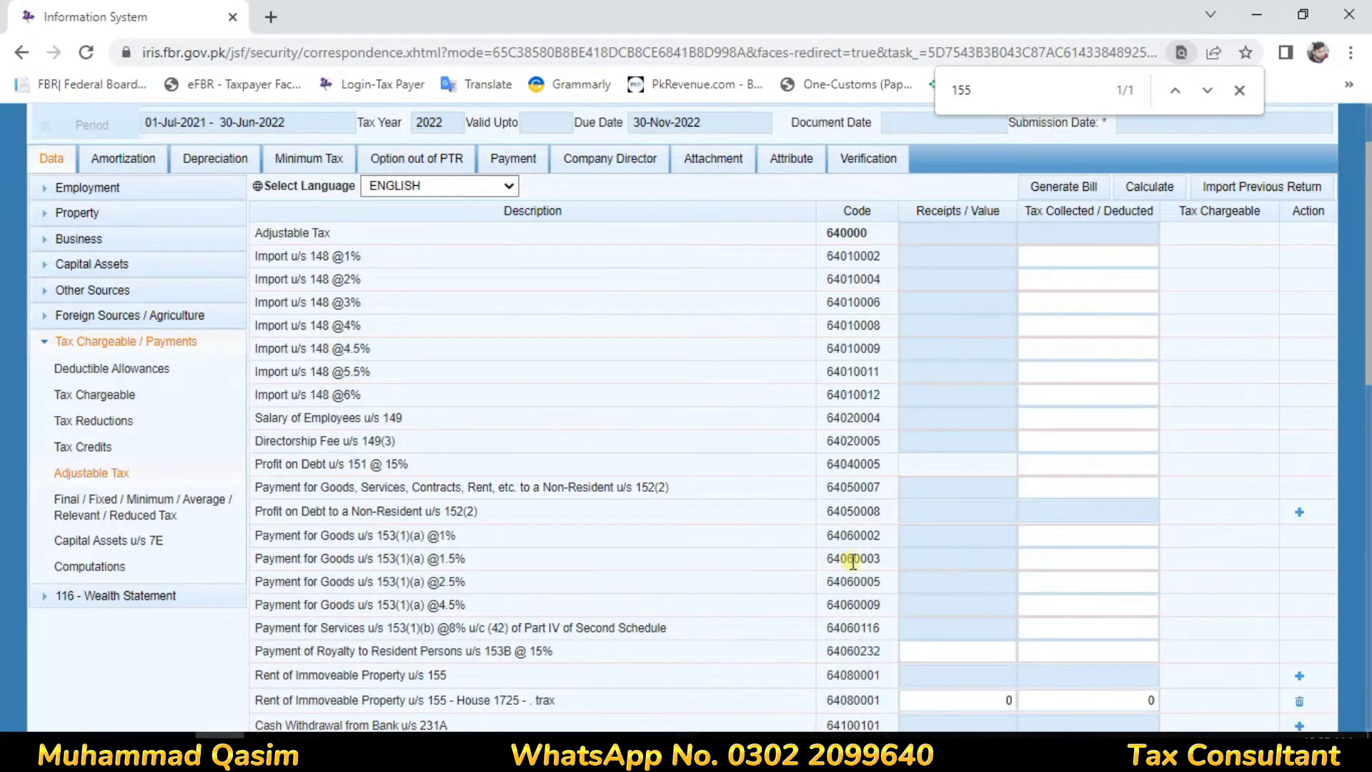
# Set the House 1725 rent entry's Receipts / Value to 1,200,000 and its Tax Collected / Deducted to 105,000
pyautogui.scroll(-7, 1215, 545)
pyautogui.doubleClick(1009, 198)
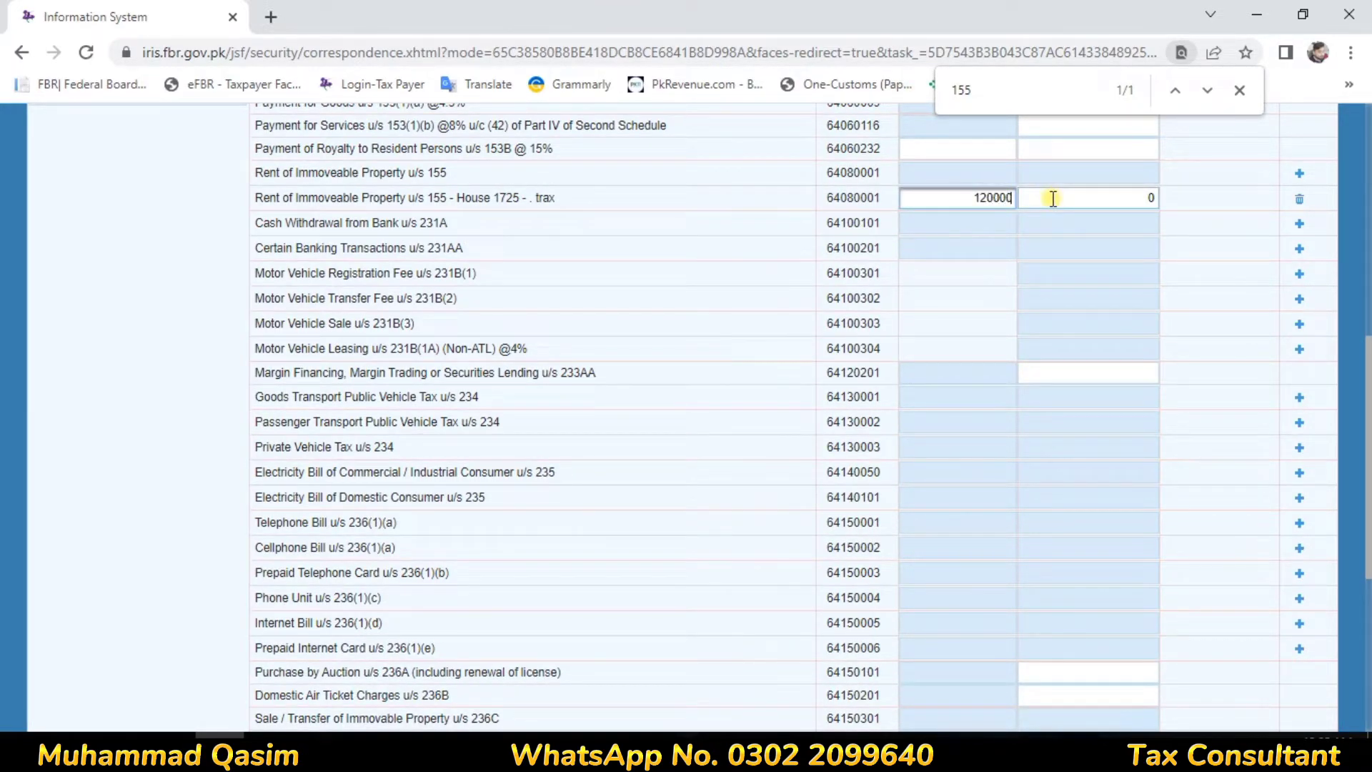
pyautogui.write('1200000')
pyautogui.click(1054, 199)
pyautogui.doubleClick(1148, 198)
pyautogui.press('BackSpace')
pyautogui.write('105000')
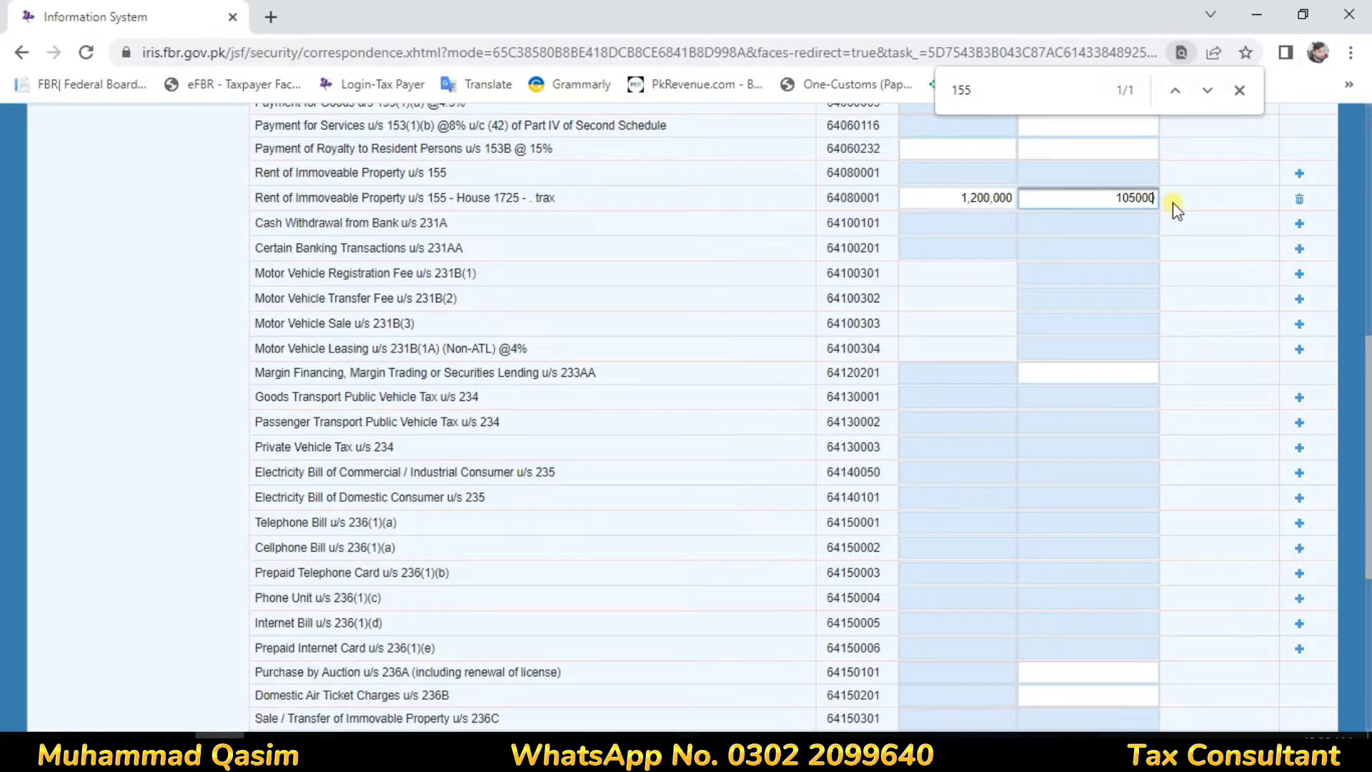
pyautogui.click(1157, 223)
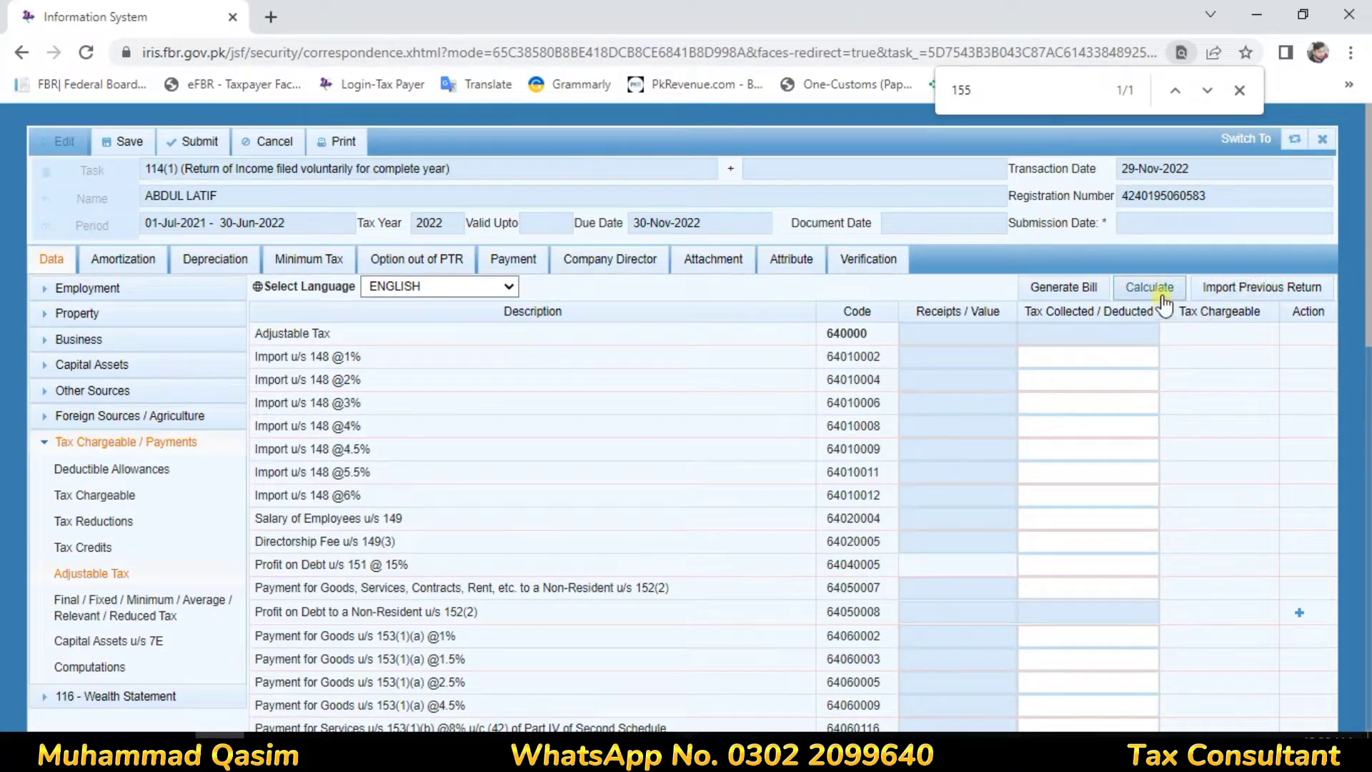
# Calculate the return and check the Tax Collected / Deducted total in the Adjustable Tax row
pyautogui.scroll(-7, 1155, 297)
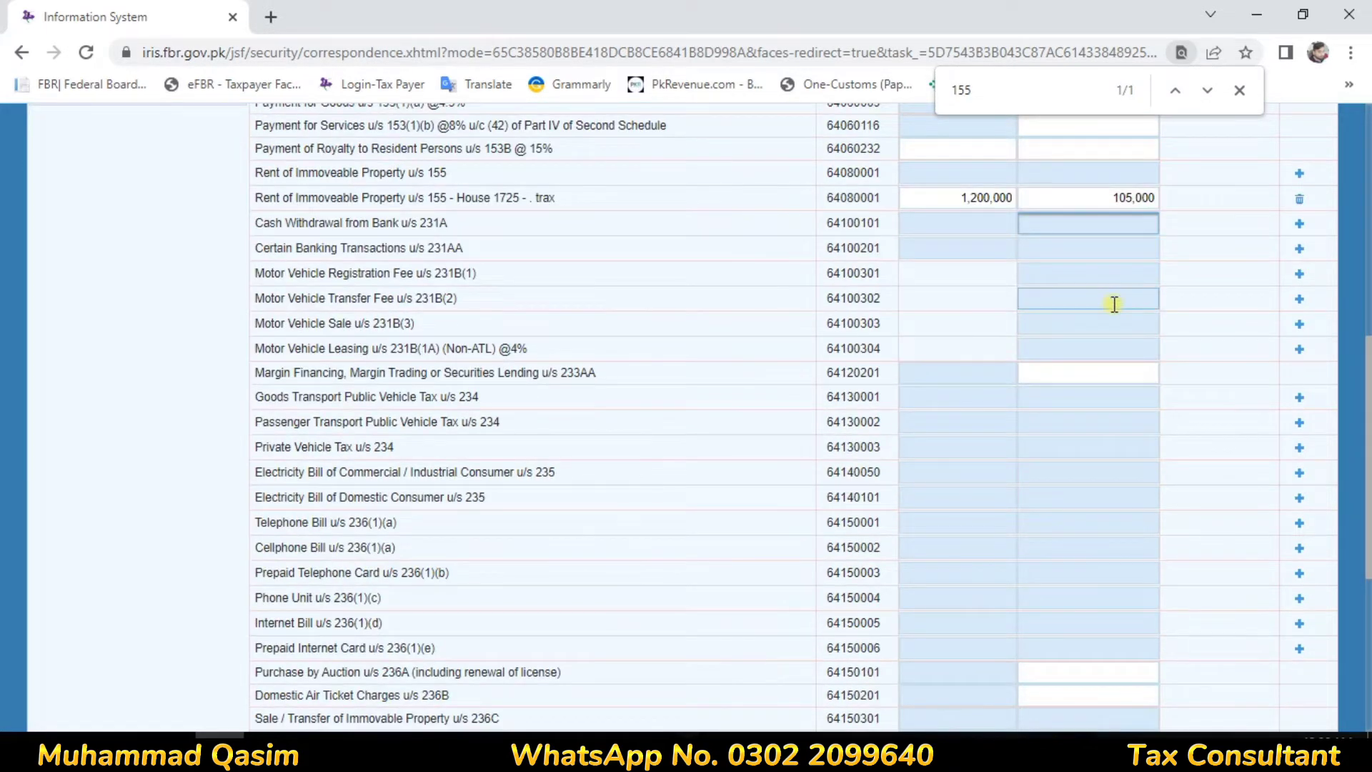
pyautogui.scroll(4, 1121, 393)
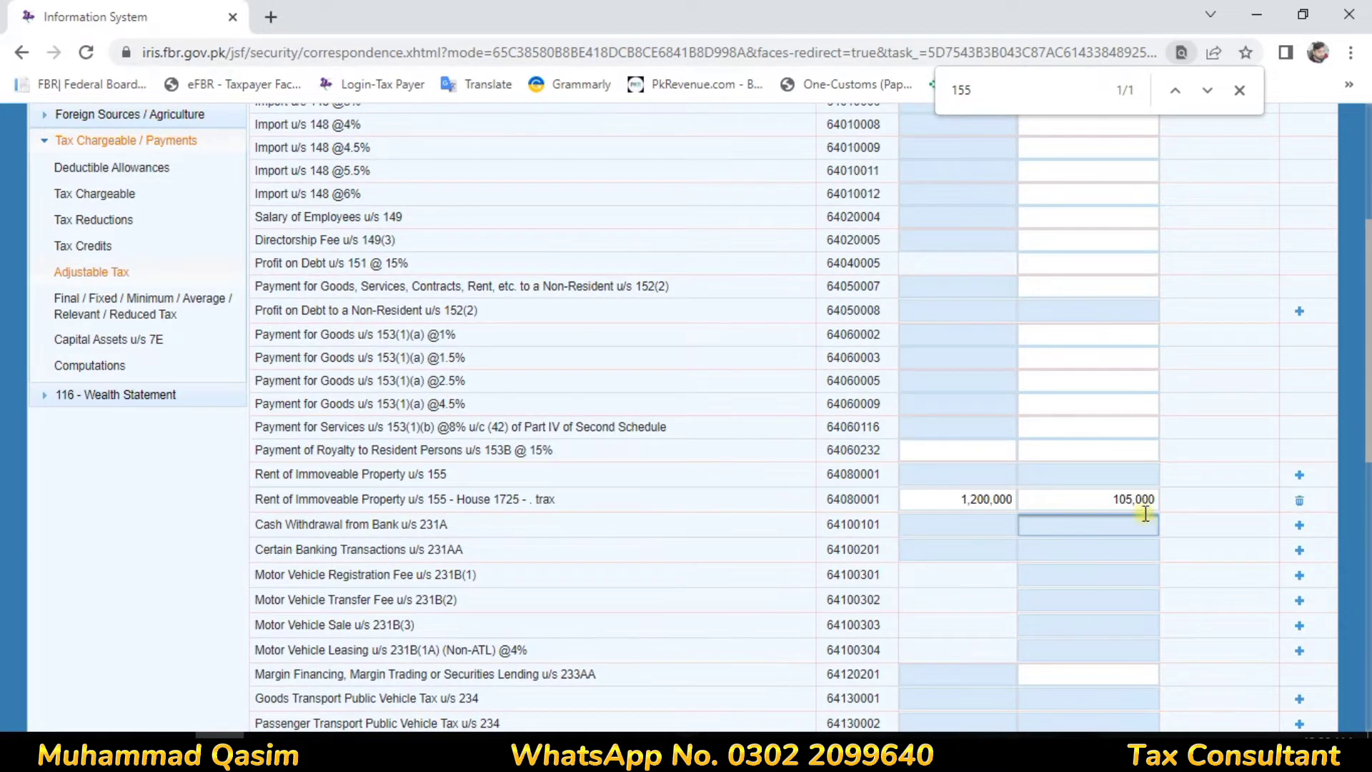
pyautogui.scroll(4, 1145, 513)
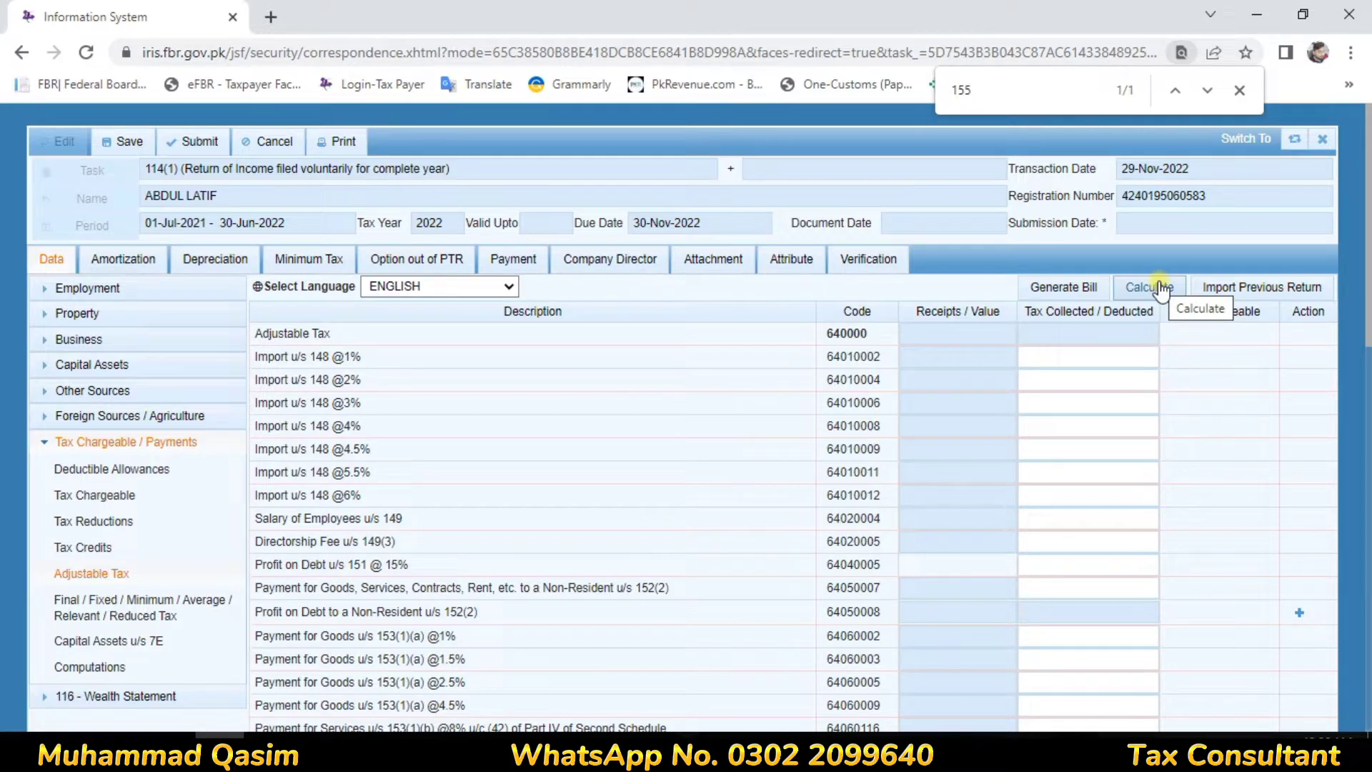
pyautogui.click(1137, 293)
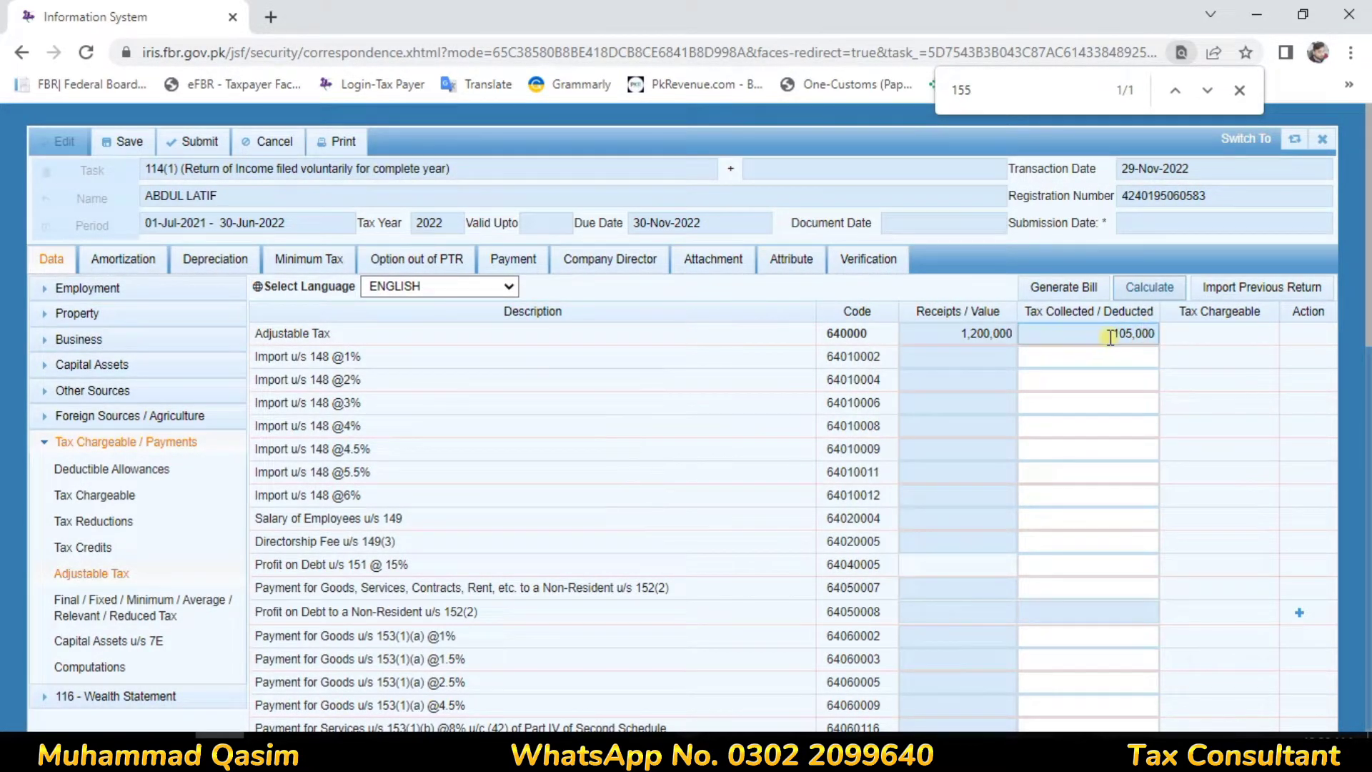
pyautogui.doubleClick(1118, 334)
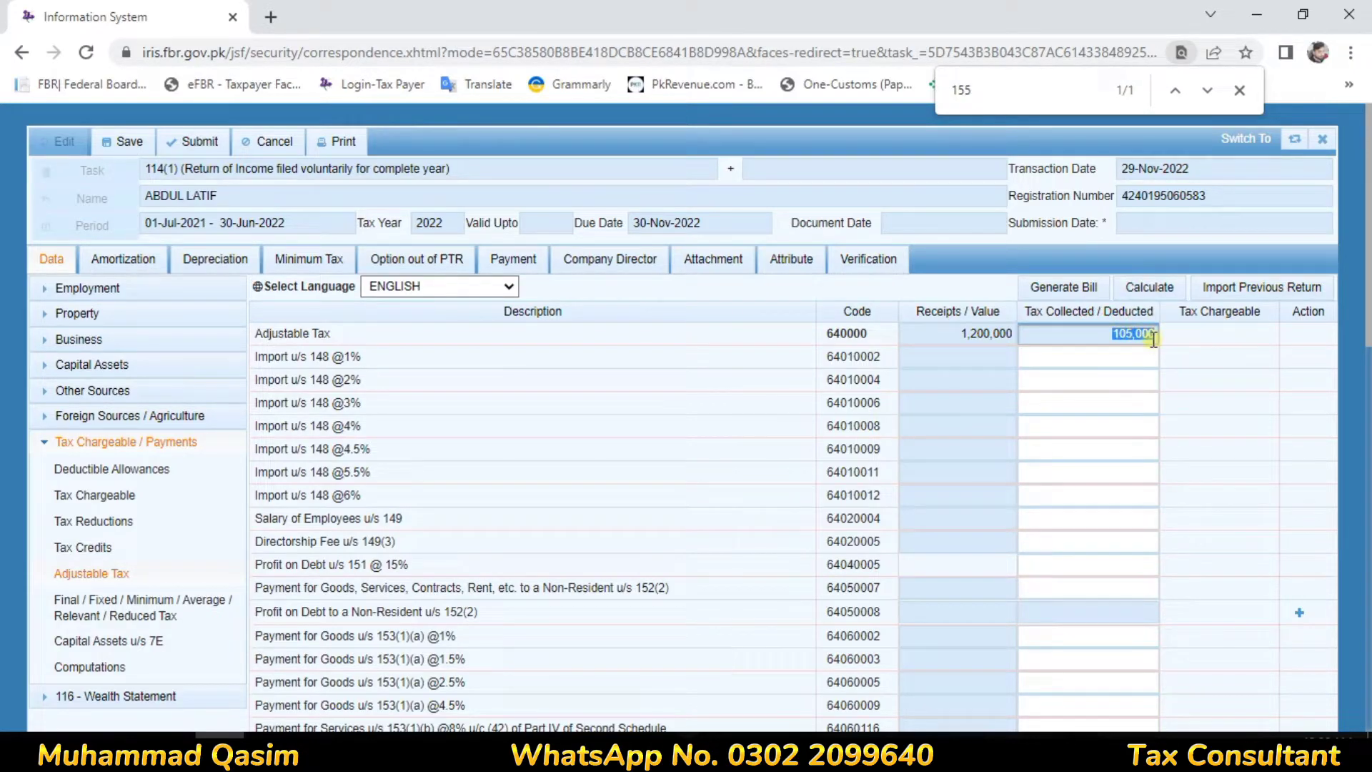
# Examine the Computations form for the withholding, admitted and refundable income tax and the tax chargeable
pyautogui.click(100, 667)
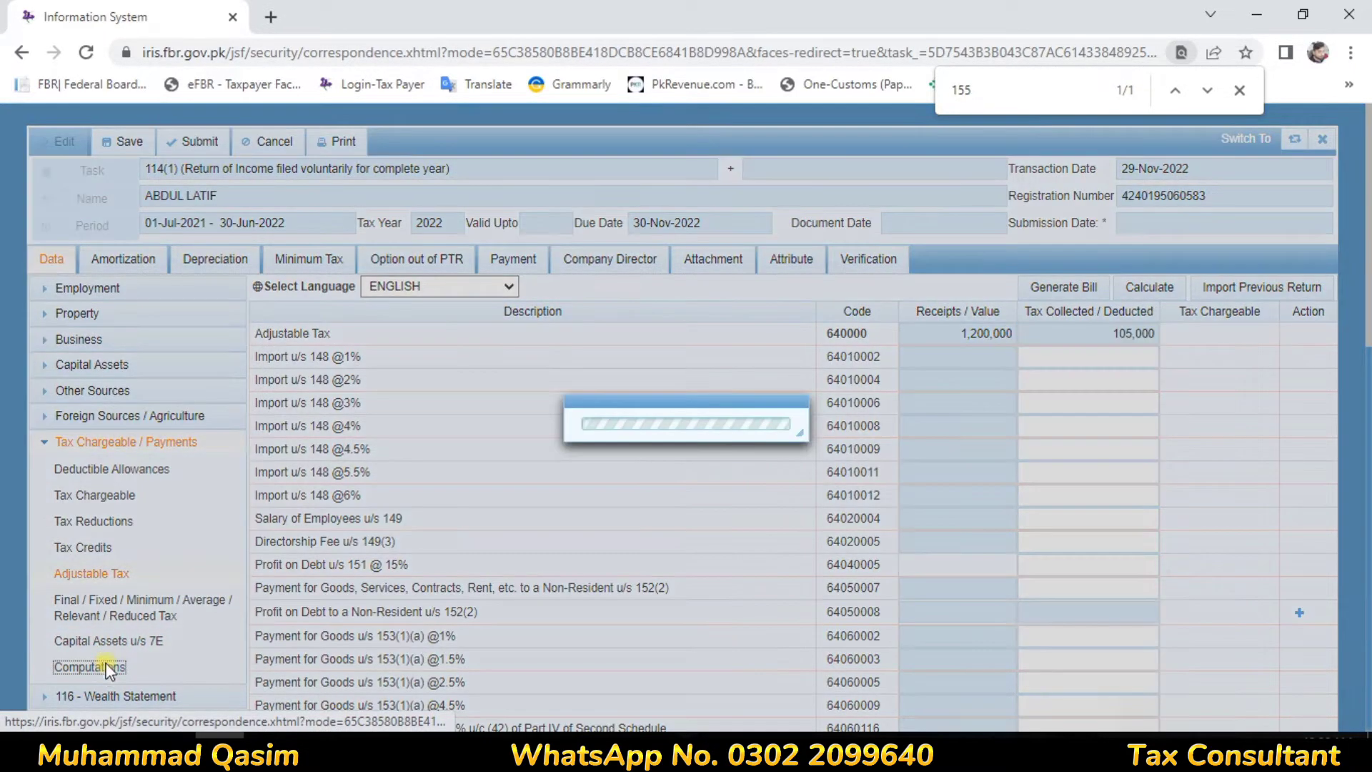
pyautogui.scroll(-8, 937, 398)
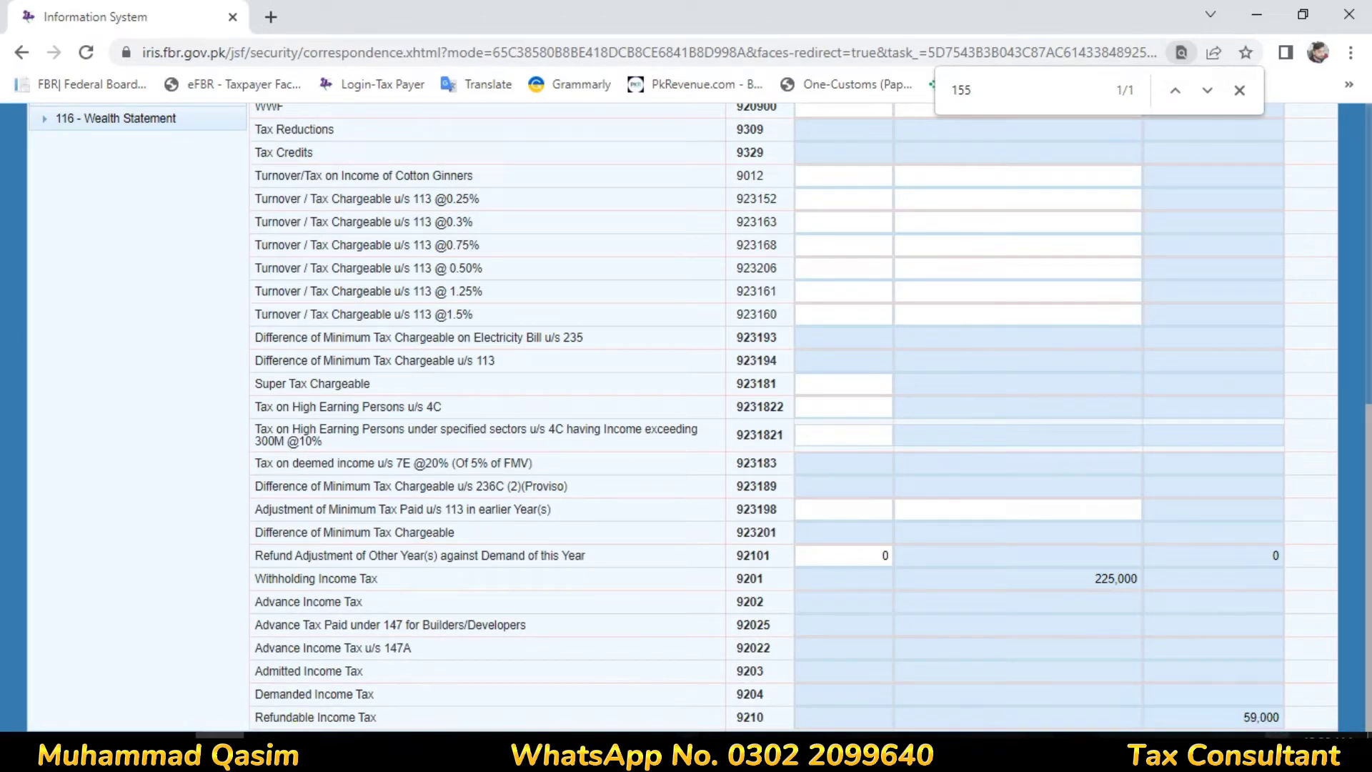
pyautogui.scroll(7, 1074, 508)
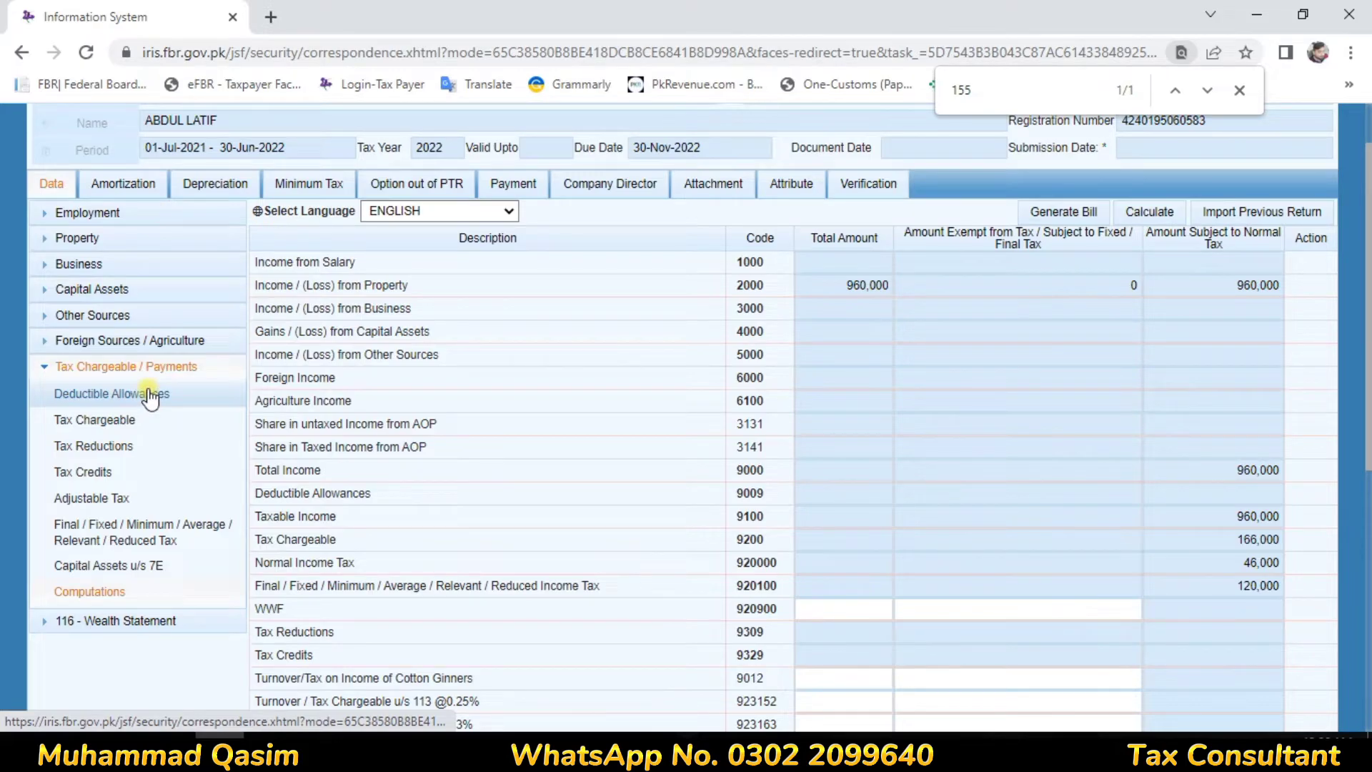
# Reopen the Adjustable Tax form and review its rent u/s 155 and Motor Vehicle Registration Fee u/s 231B(1) rows
pyautogui.click(85, 502)
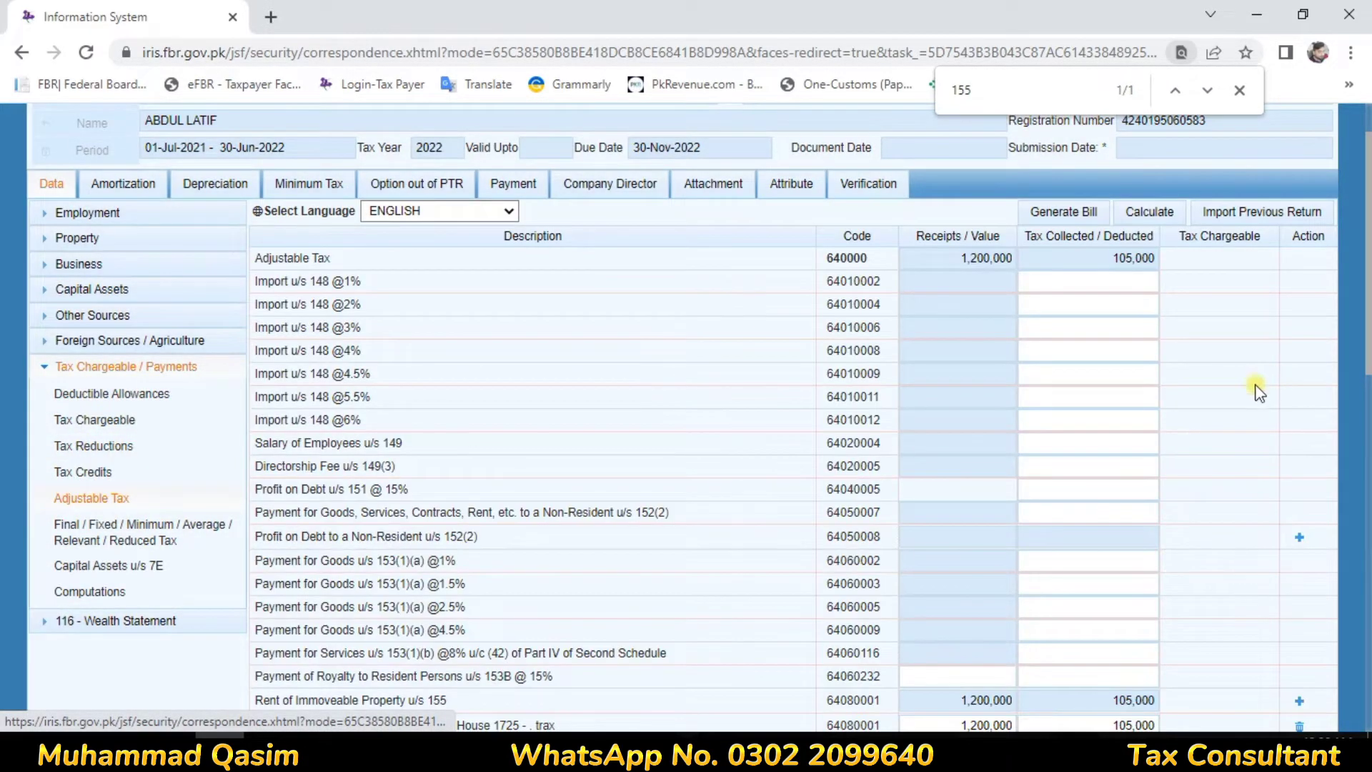
pyautogui.scroll(-4, 355, 440)
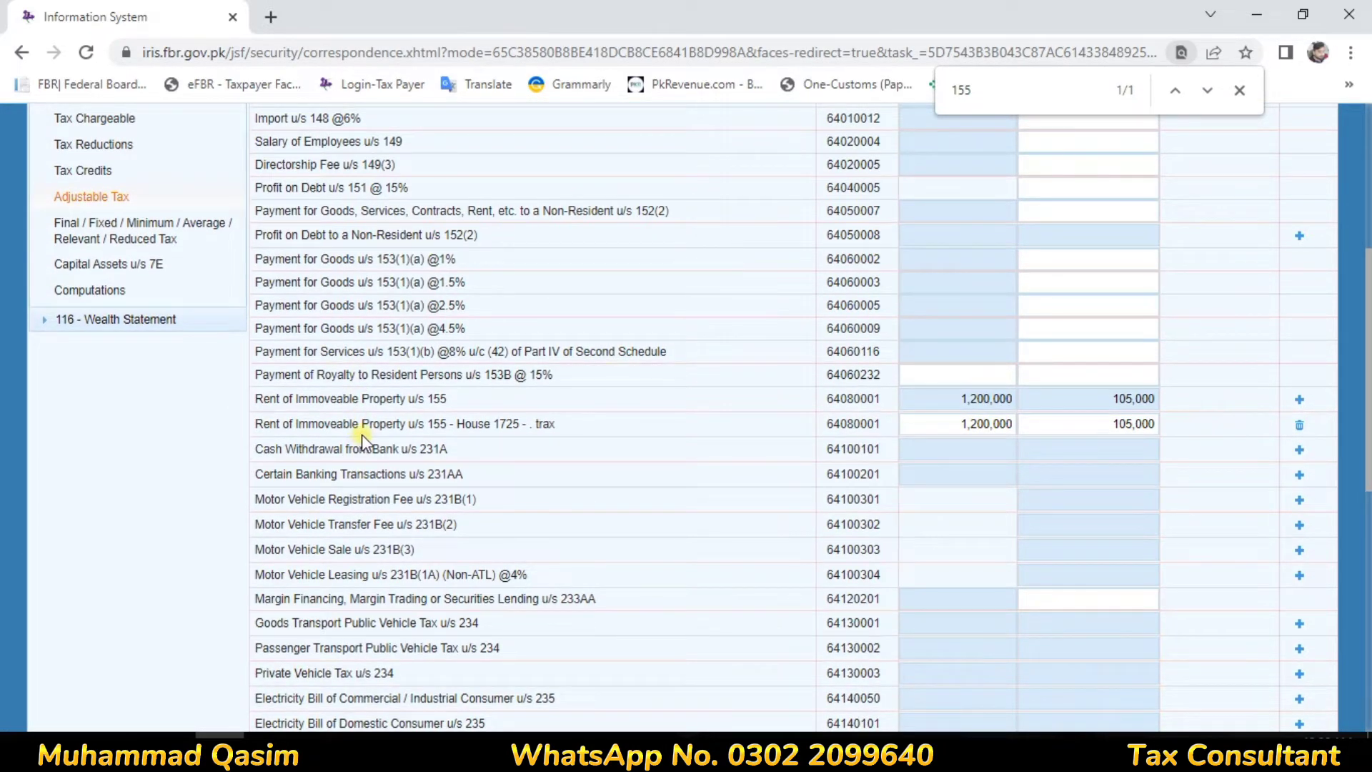
pyautogui.scroll(-1, 364, 439)
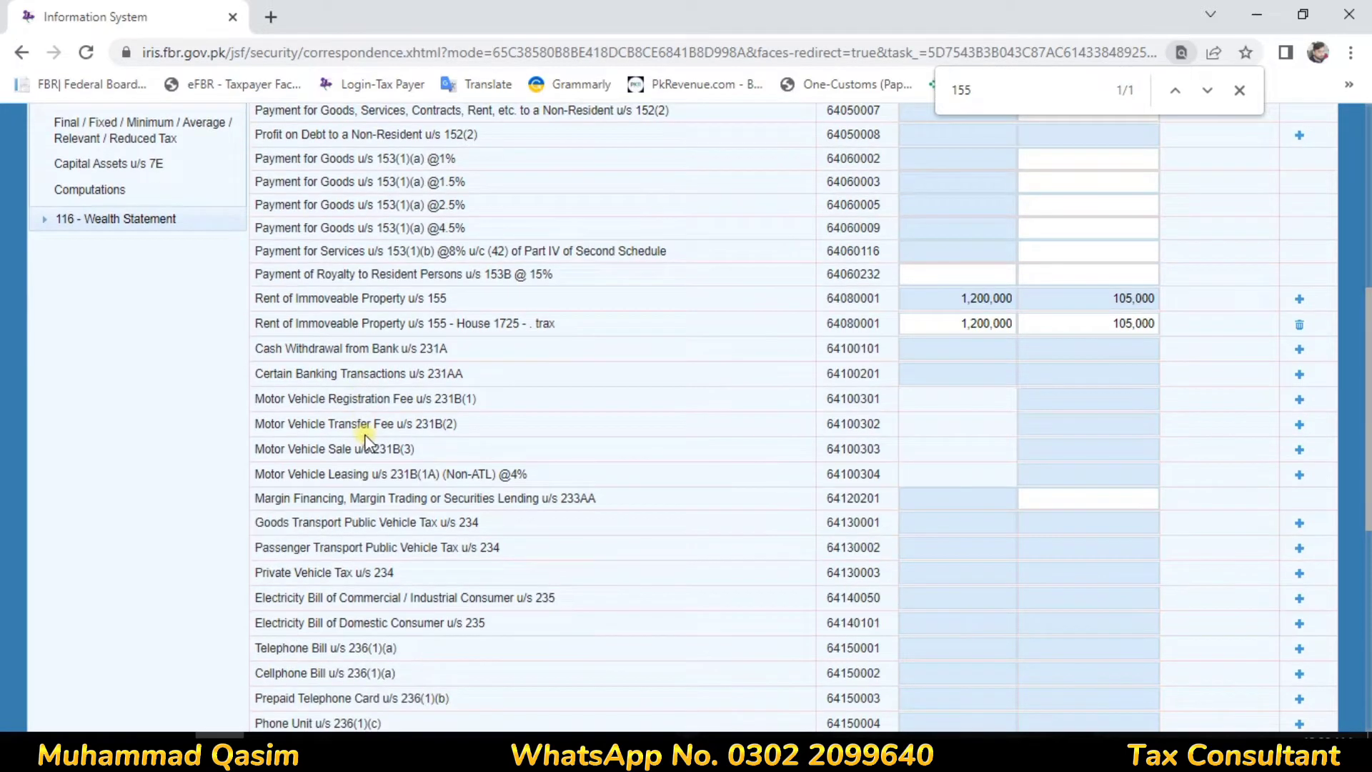
pyautogui.moveTo(293, 401); pyautogui.dragTo(515, 400)
pyautogui.click(515, 401)
pyautogui.moveTo(267, 398); pyautogui.dragTo(413, 398)
pyautogui.click(1057, 394)
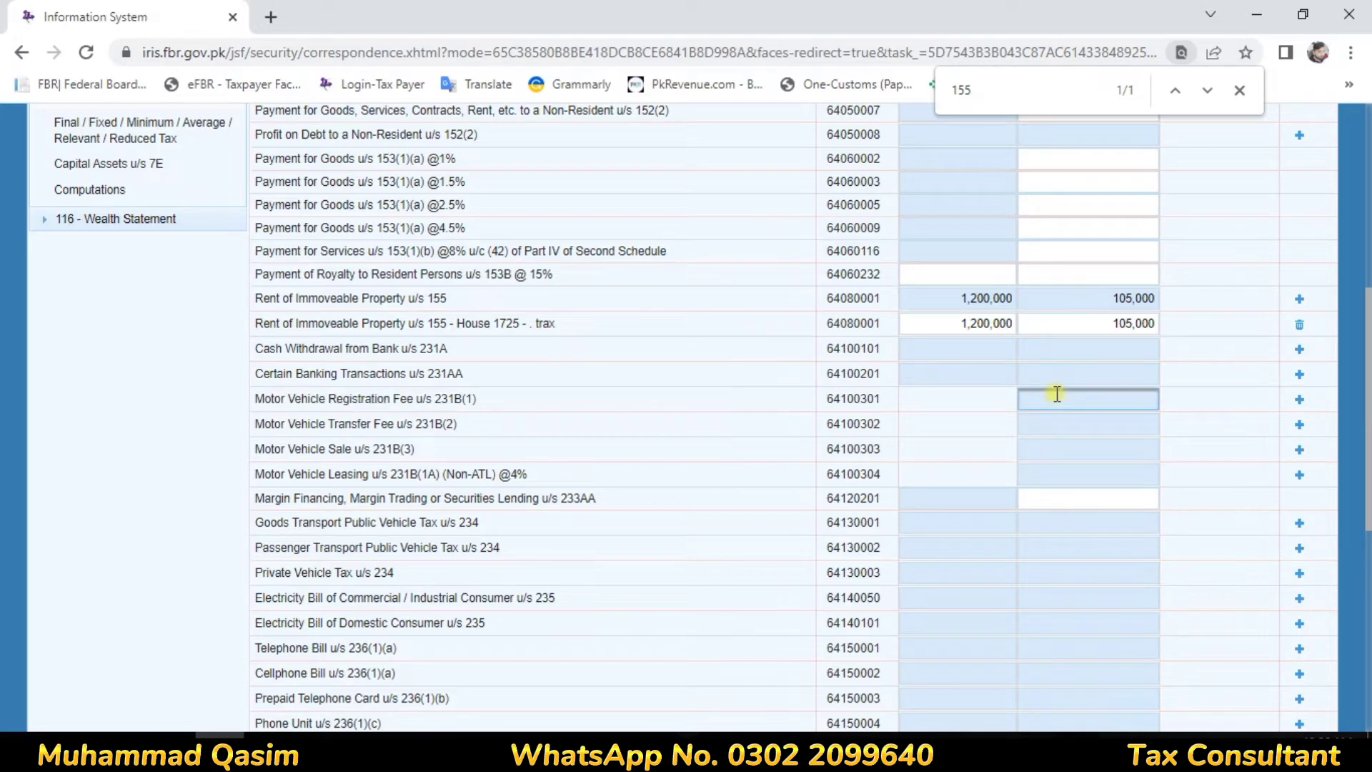
pyautogui.moveTo(264, 398); pyautogui.dragTo(1029, 400)
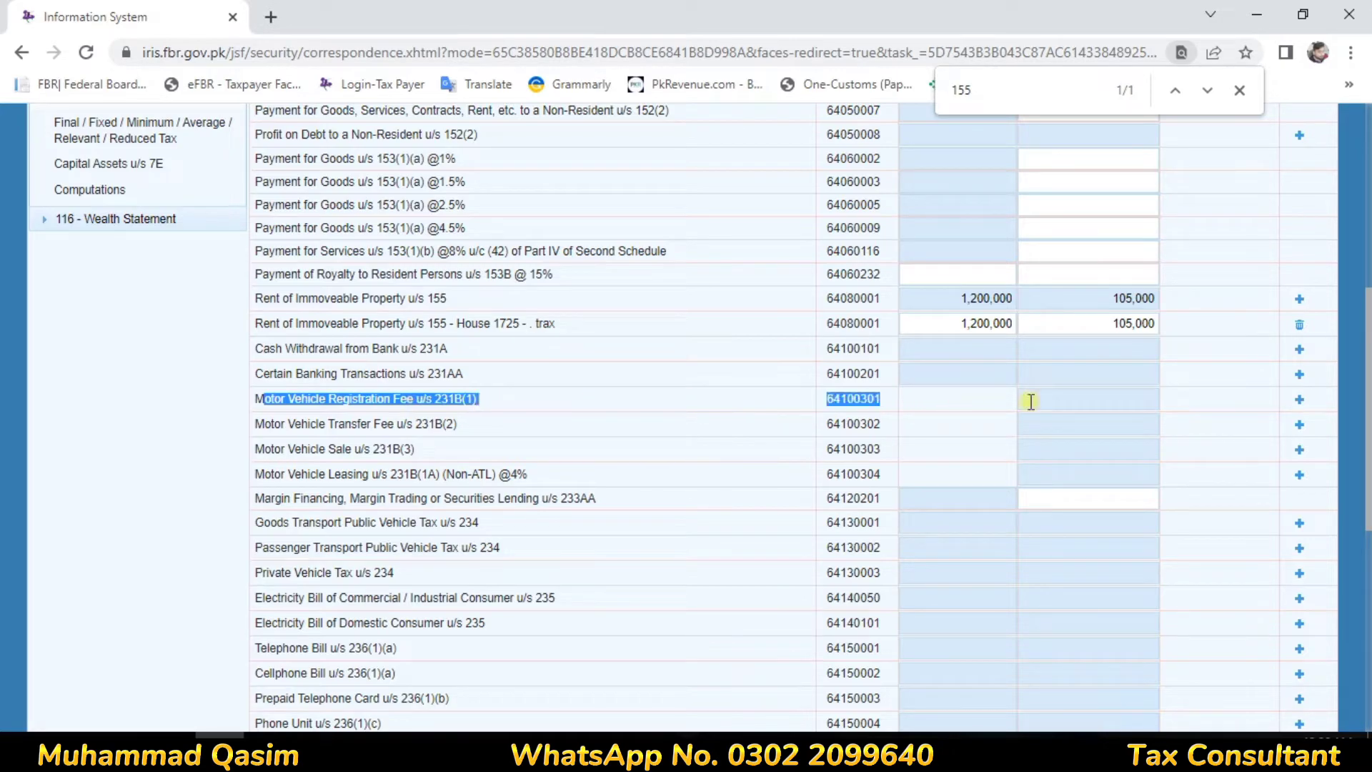
pyautogui.click(1089, 396)
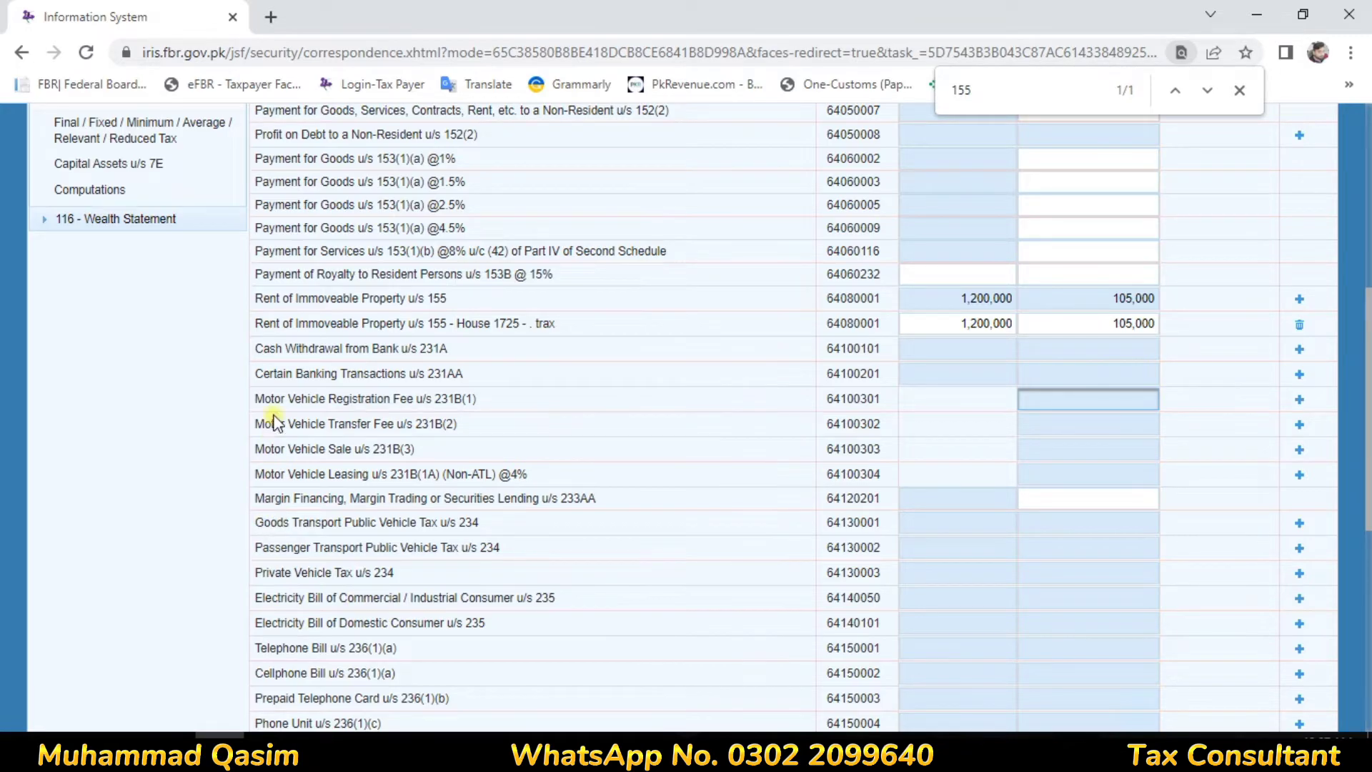
# Review the adjustable tax rows for private vehicle tax, domestic electricity, telephone, cellphone and internet bills
pyautogui.scroll(-1, 271, 443)
pyautogui.moveTo(256, 473); pyautogui.dragTo(421, 485)
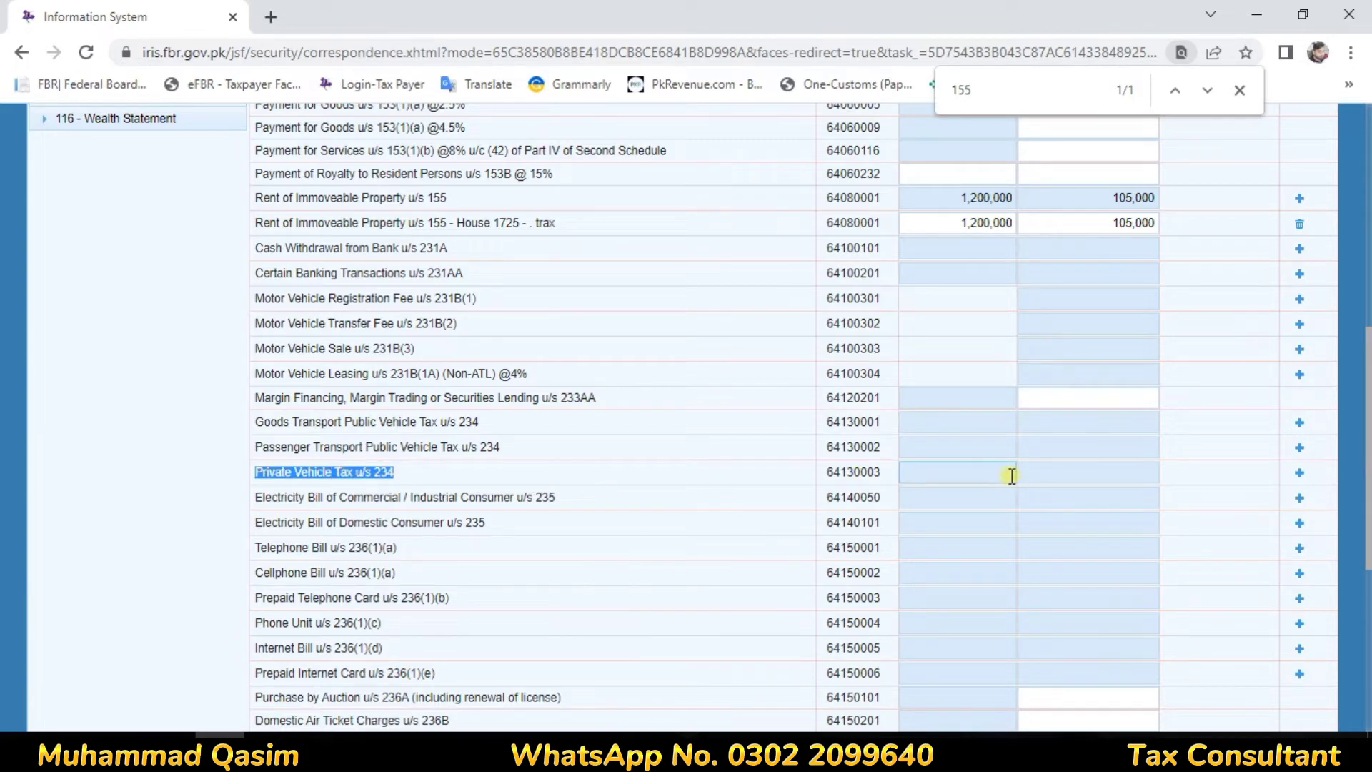
pyautogui.click(1092, 474)
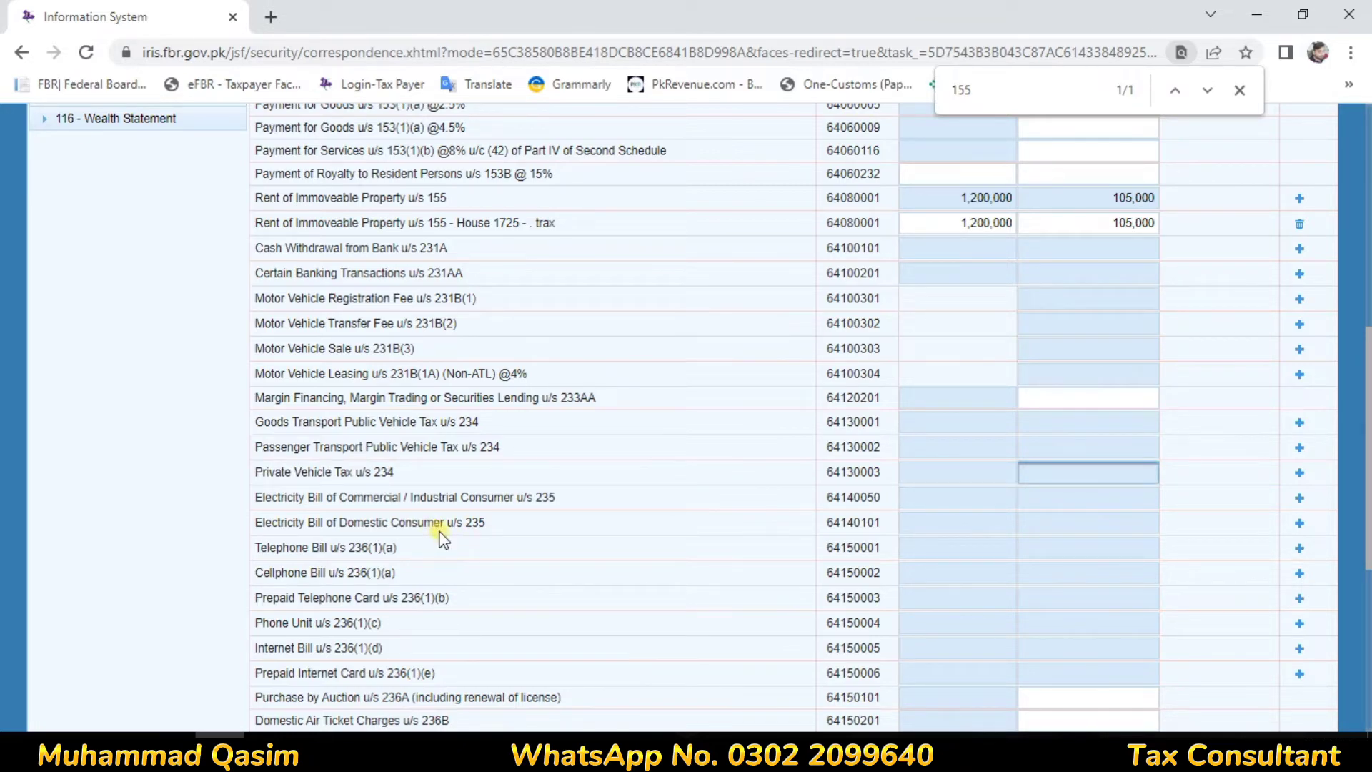
pyautogui.click(1118, 511)
pyautogui.moveTo(255, 547); pyautogui.dragTo(1151, 545)
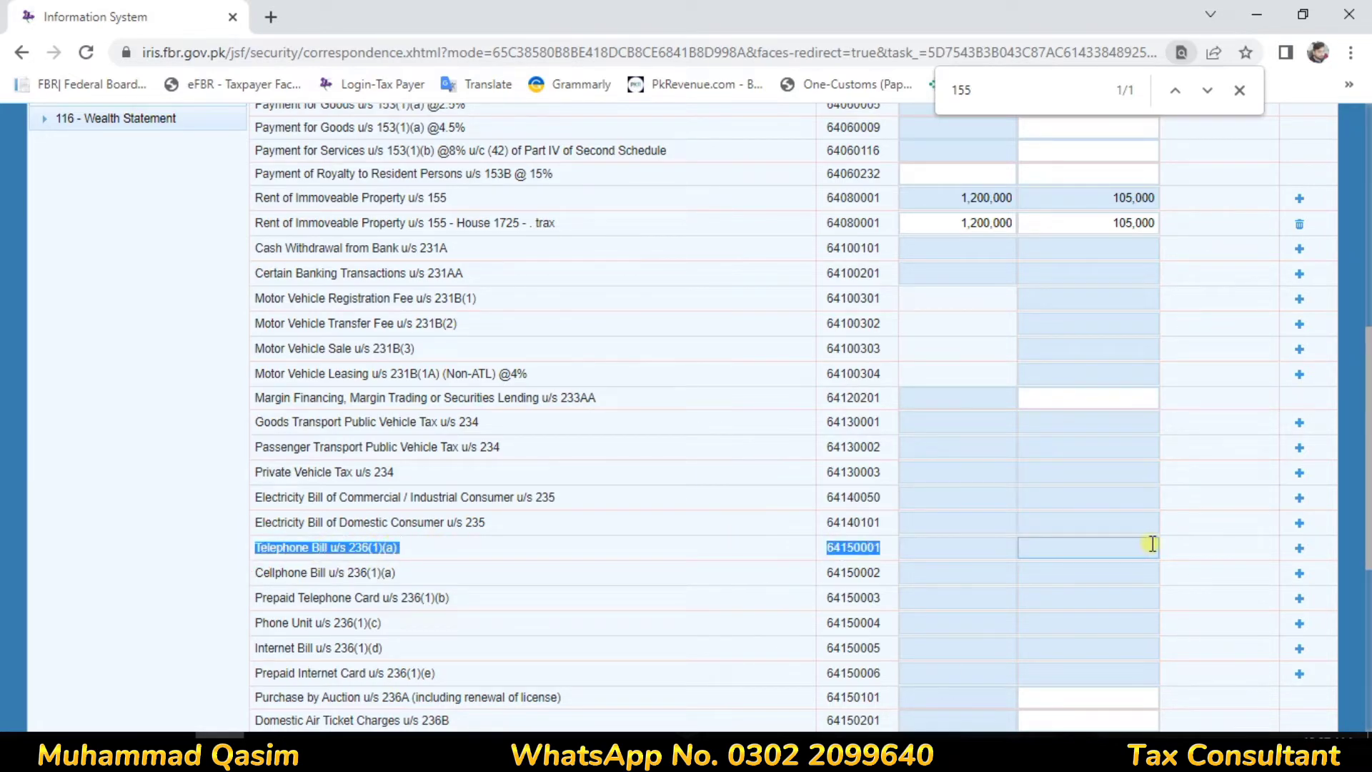
pyautogui.click(1141, 546)
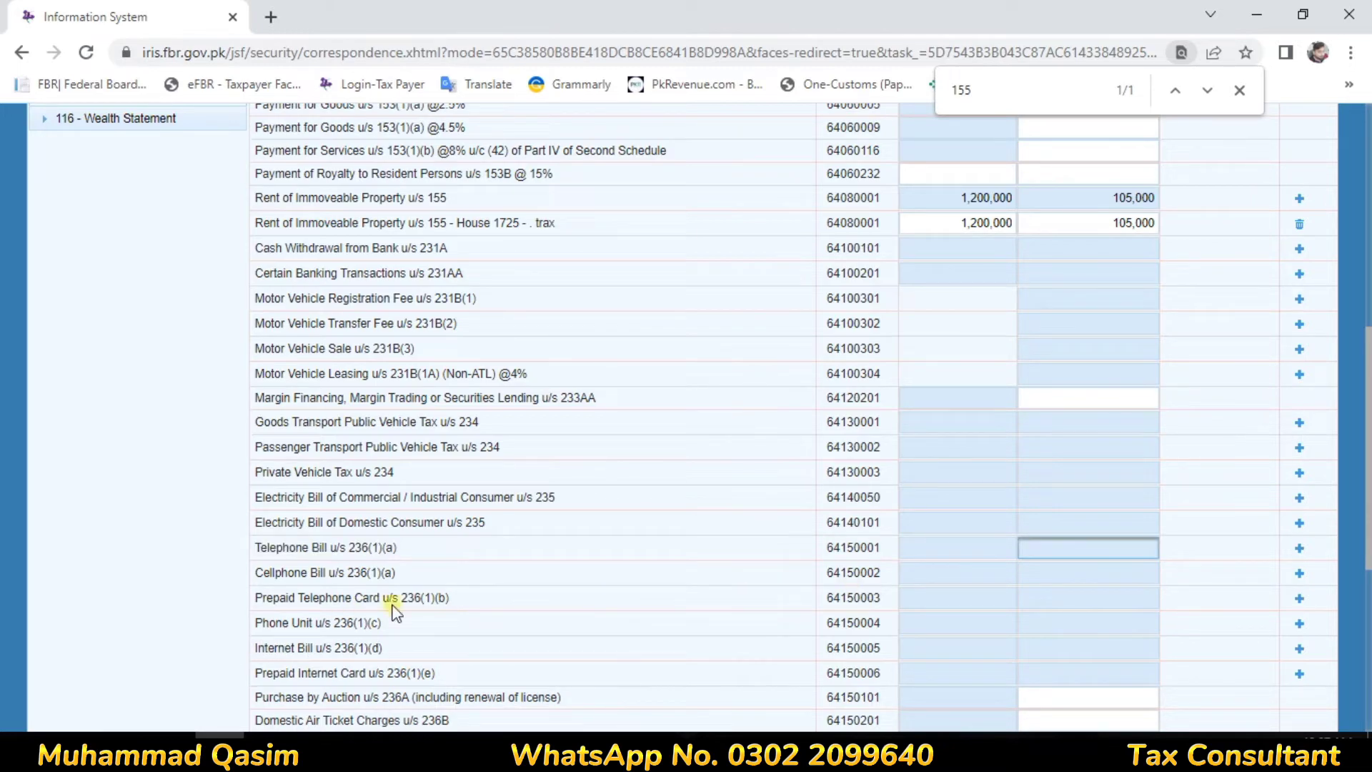
pyautogui.click(1136, 578)
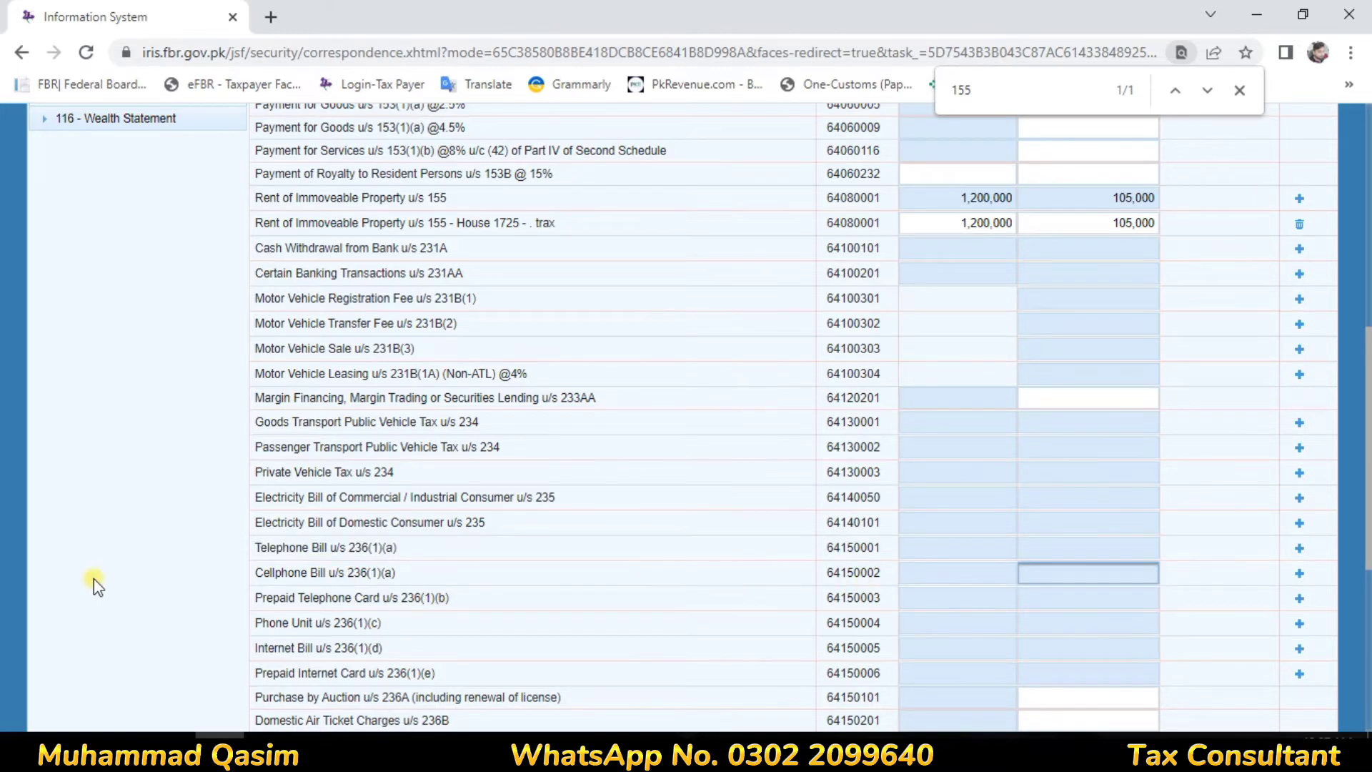
pyautogui.scroll(-2, 243, 565)
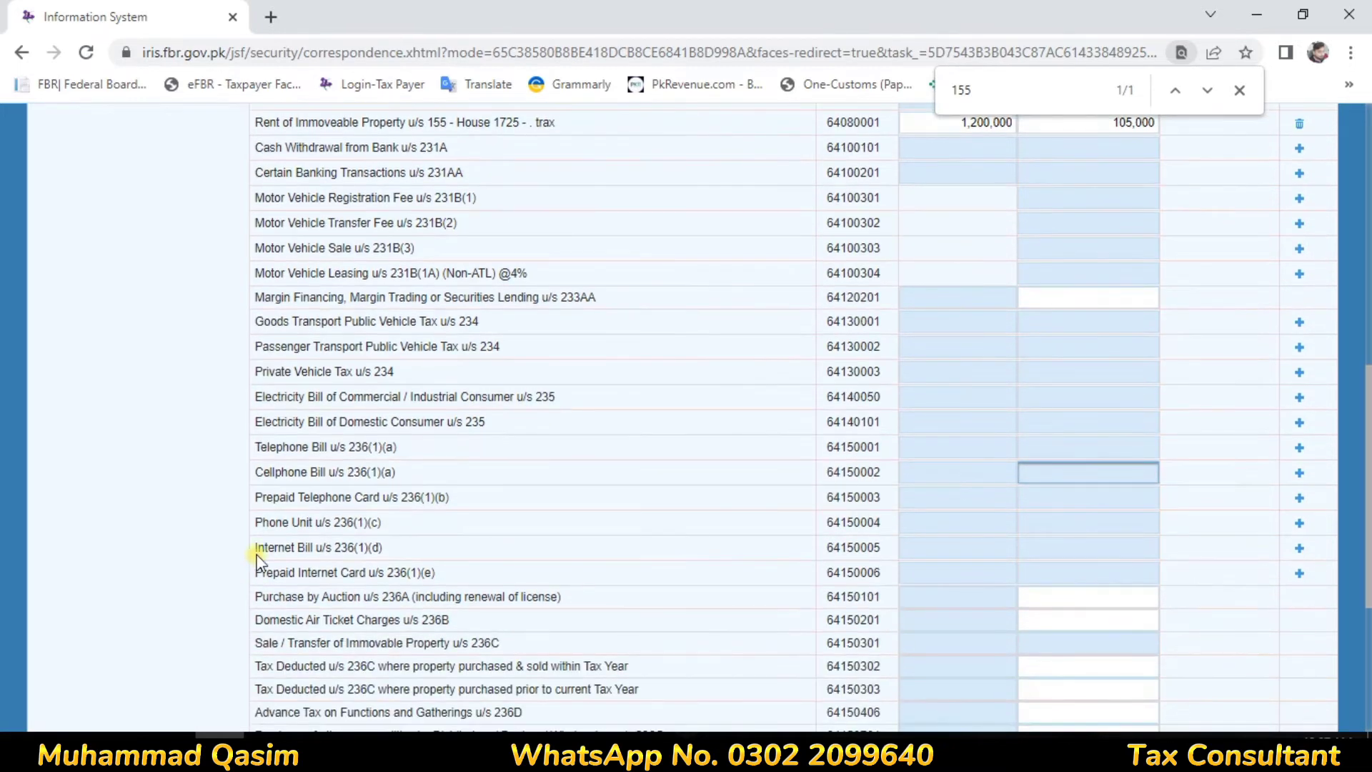
pyautogui.doubleClick(293, 572)
pyautogui.click(1088, 551)
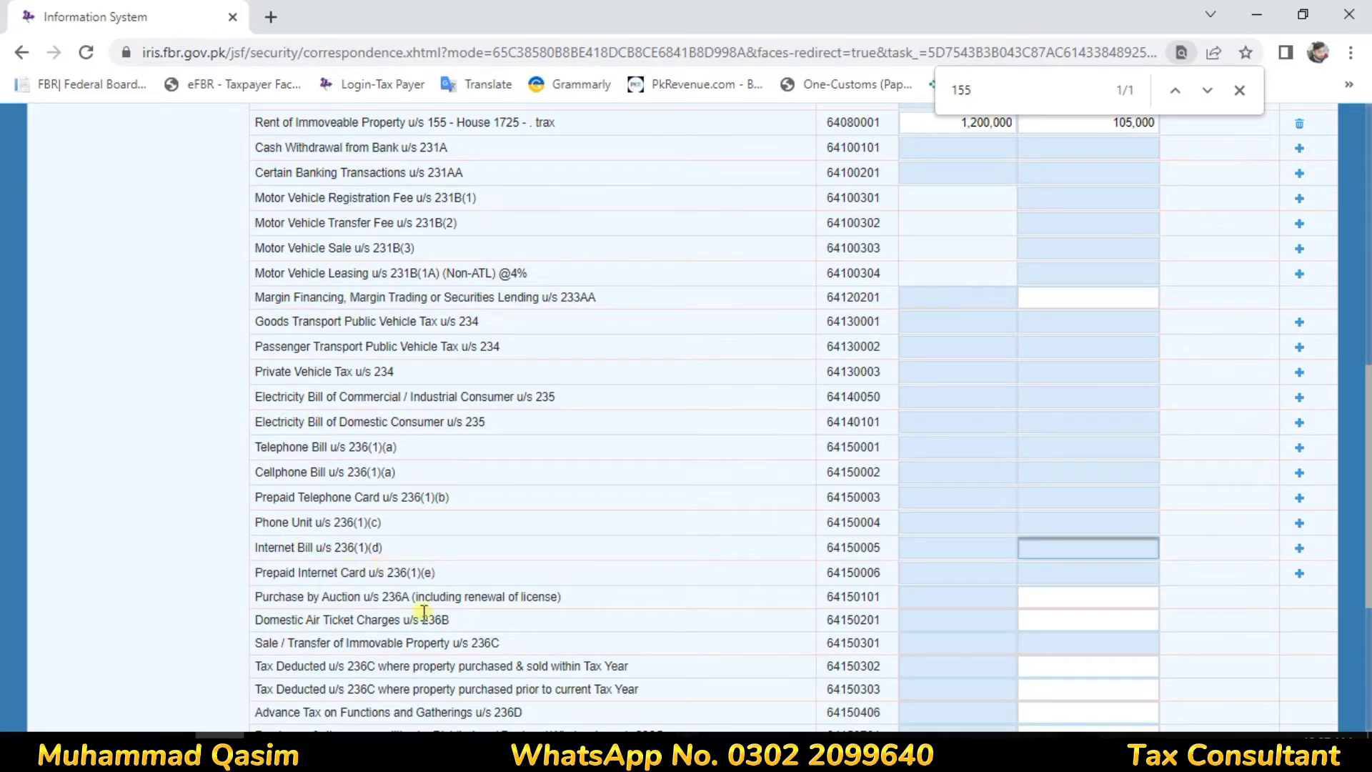
# Review the remaining adjustable tax rows down to Educational Institution Fee u/s 236I
pyautogui.scroll(-3, 567, 551)
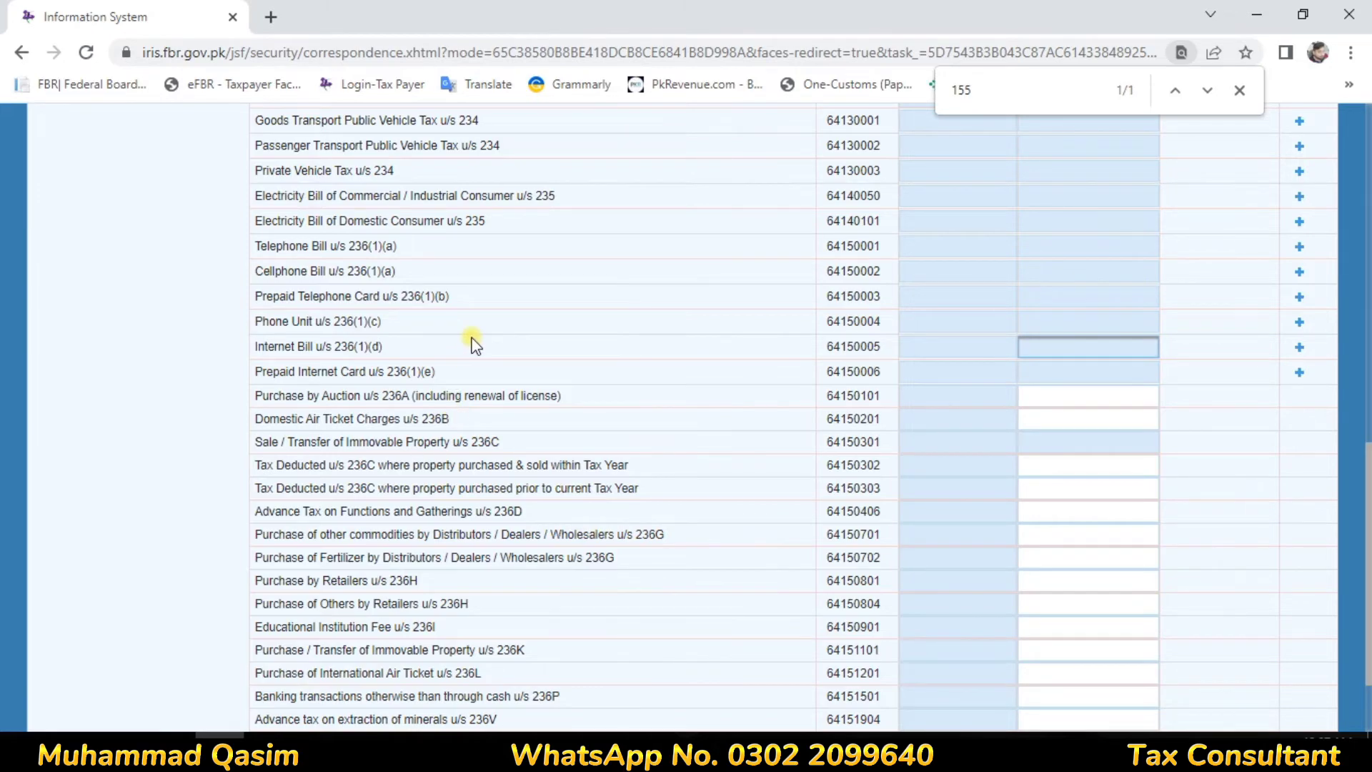
pyautogui.scroll(-2, 472, 340)
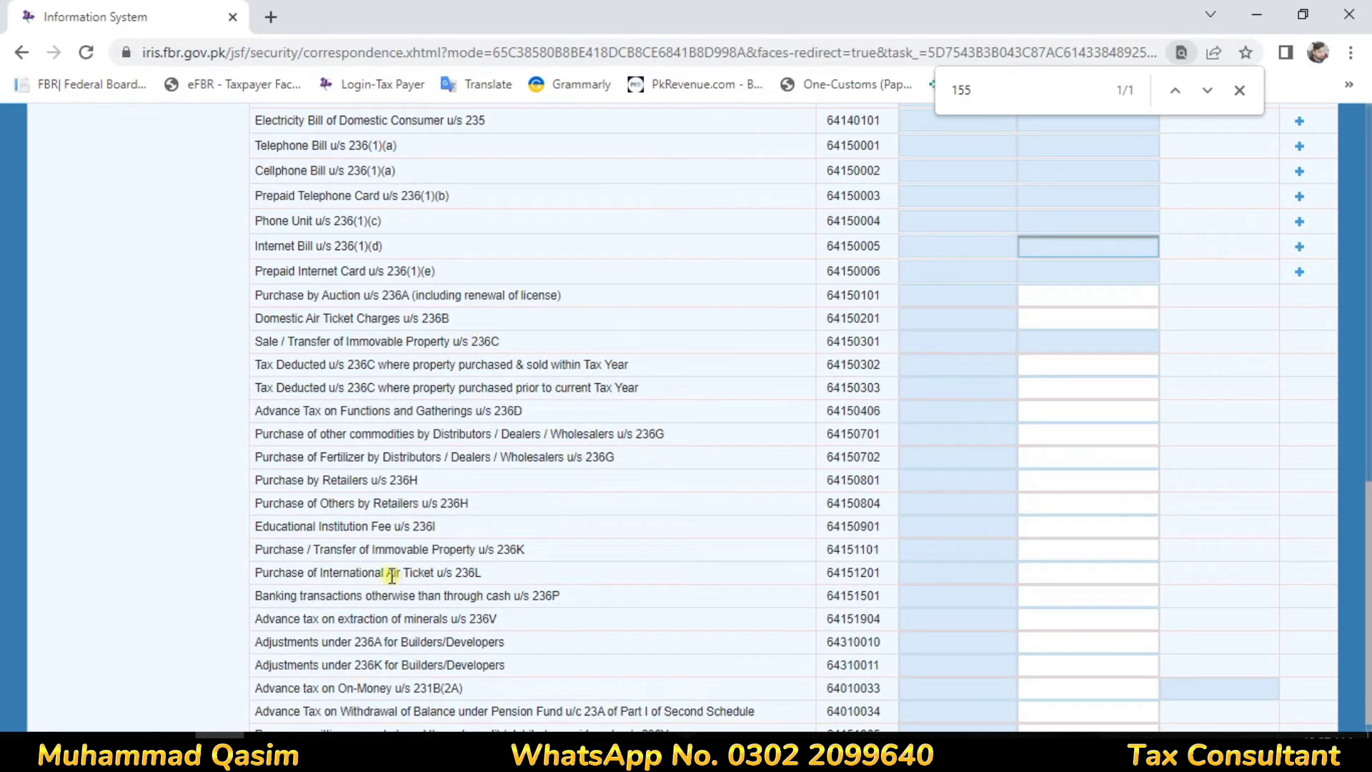
pyautogui.moveTo(260, 527); pyautogui.dragTo(423, 528)
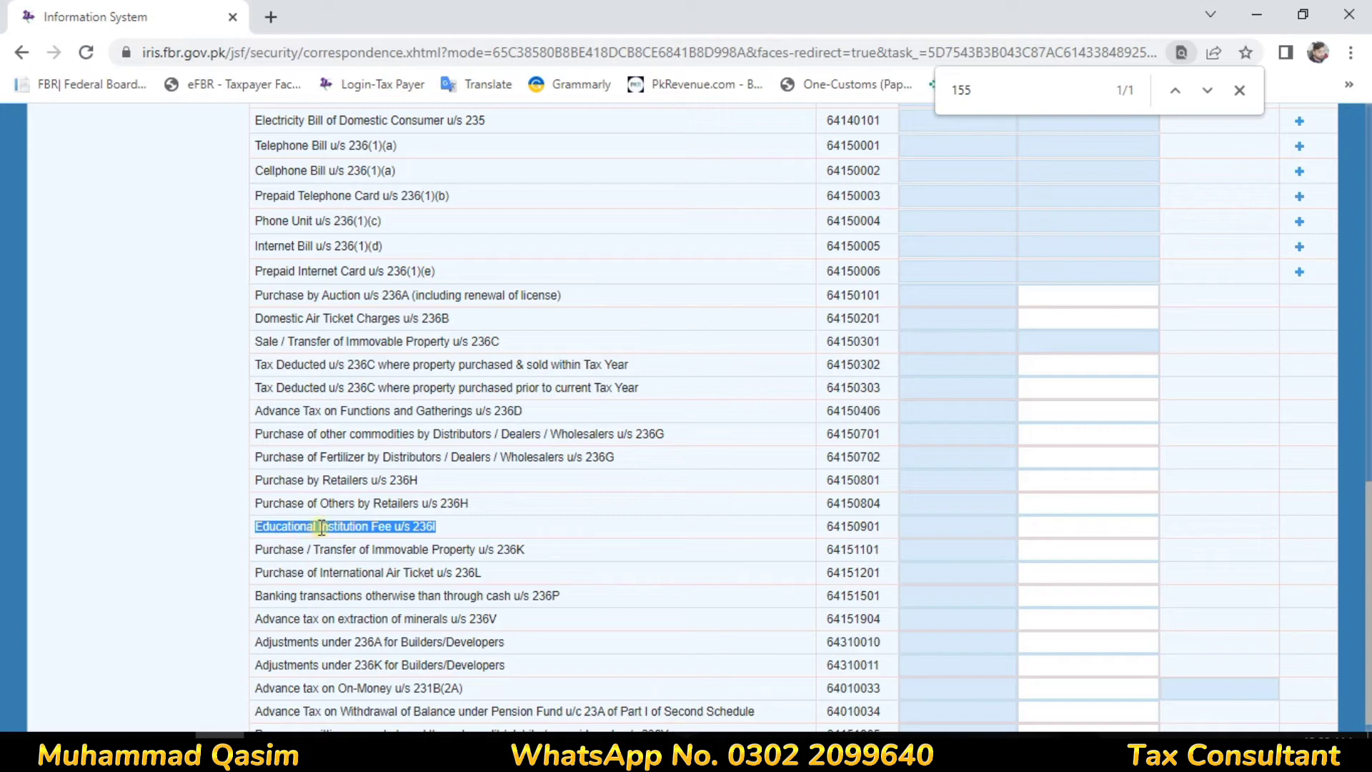
# Review the Educational Institution Fee u/s 236I and Purchase / Transfer of Immovable Property u/s 236K rows with their entry fields
pyautogui.moveTo(320, 526); pyautogui.dragTo(523, 524)
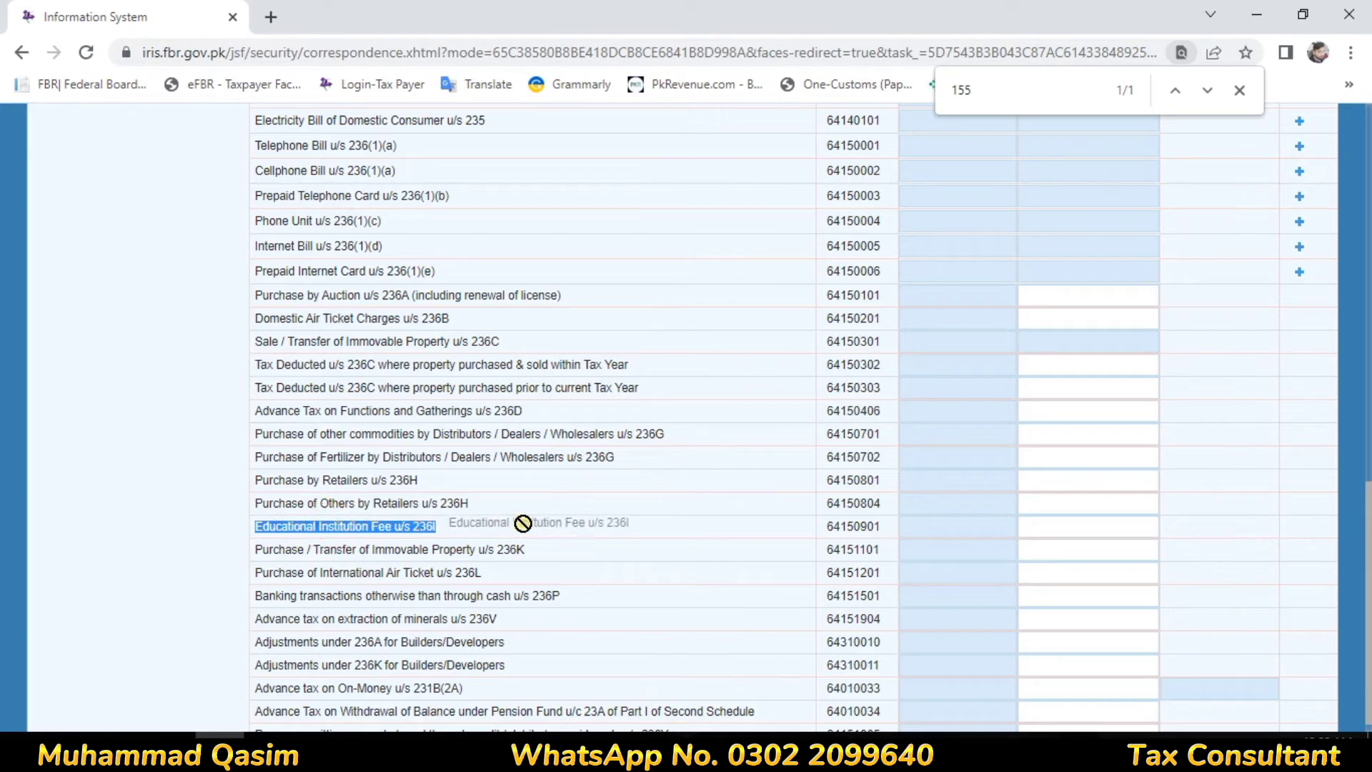
pyautogui.click(1037, 521)
pyautogui.moveTo(284, 526); pyautogui.dragTo(1179, 532)
pyautogui.click(1104, 530)
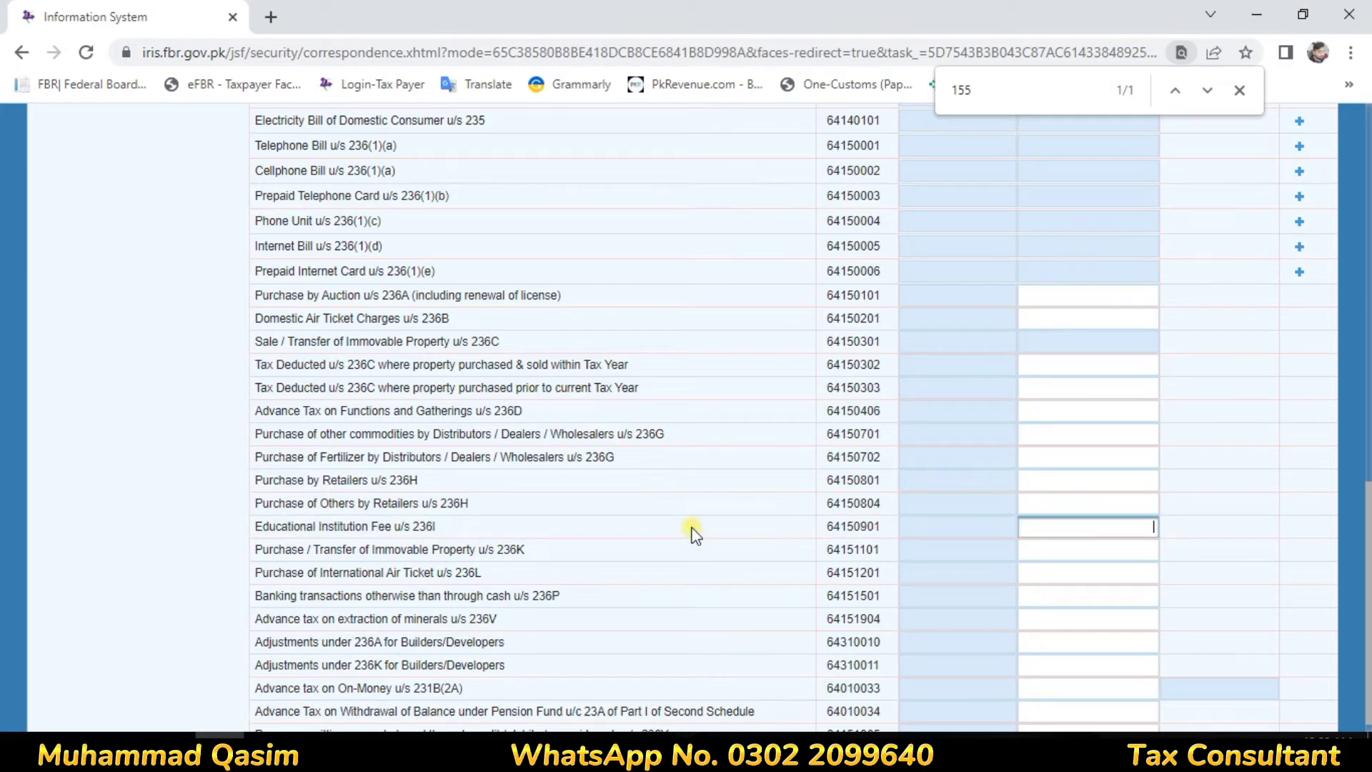
pyautogui.moveTo(254, 551); pyautogui.dragTo(509, 565)
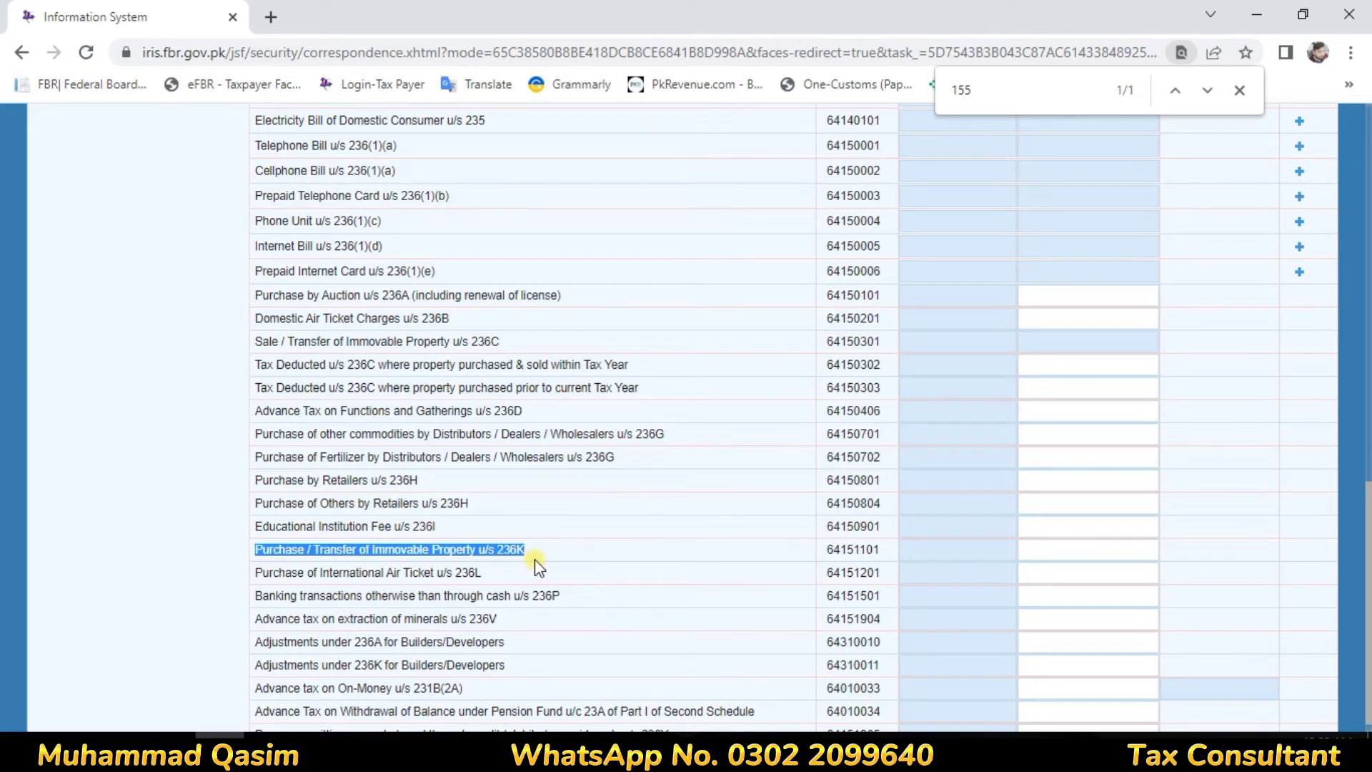
pyautogui.click(1132, 550)
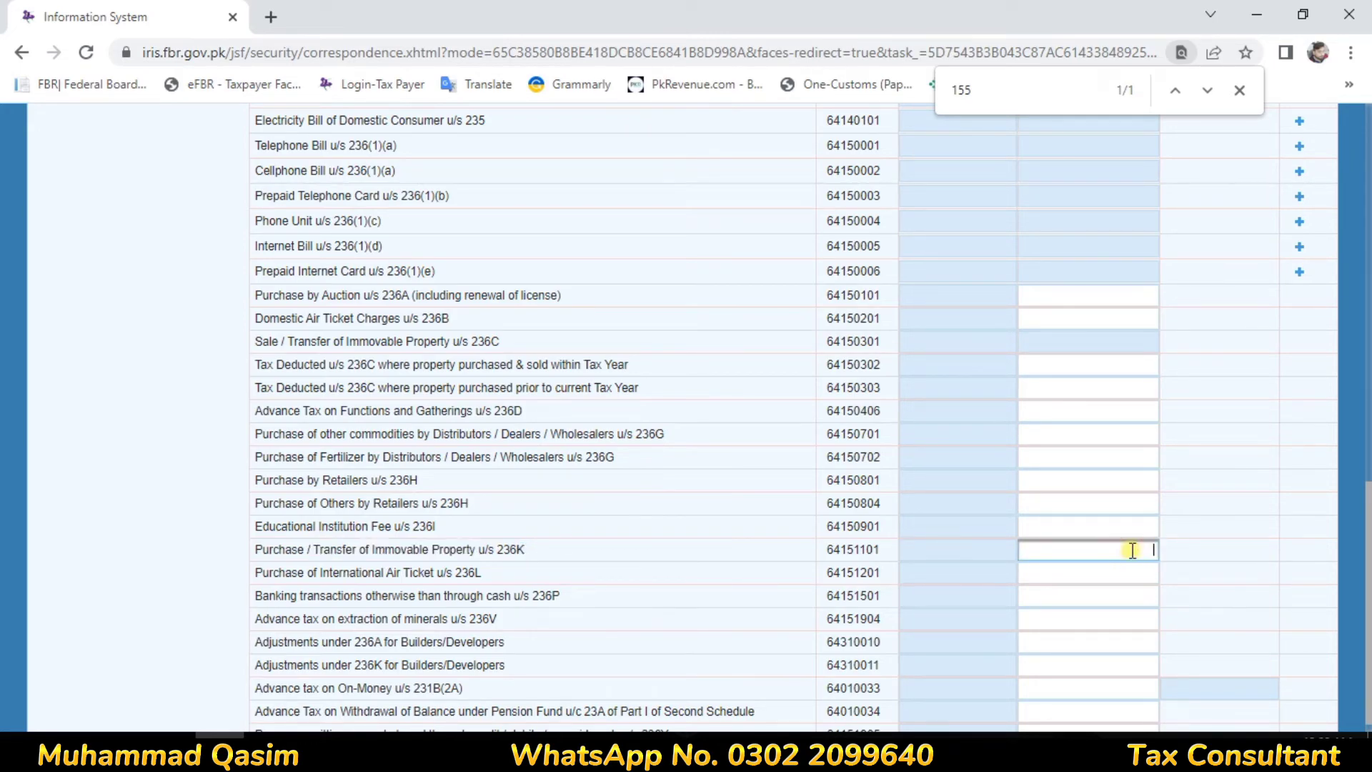
# Look back over the adjustable tax rows and reopen the Computations form to check the total income and tax chargeable
pyautogui.scroll(-1, 580, 568)
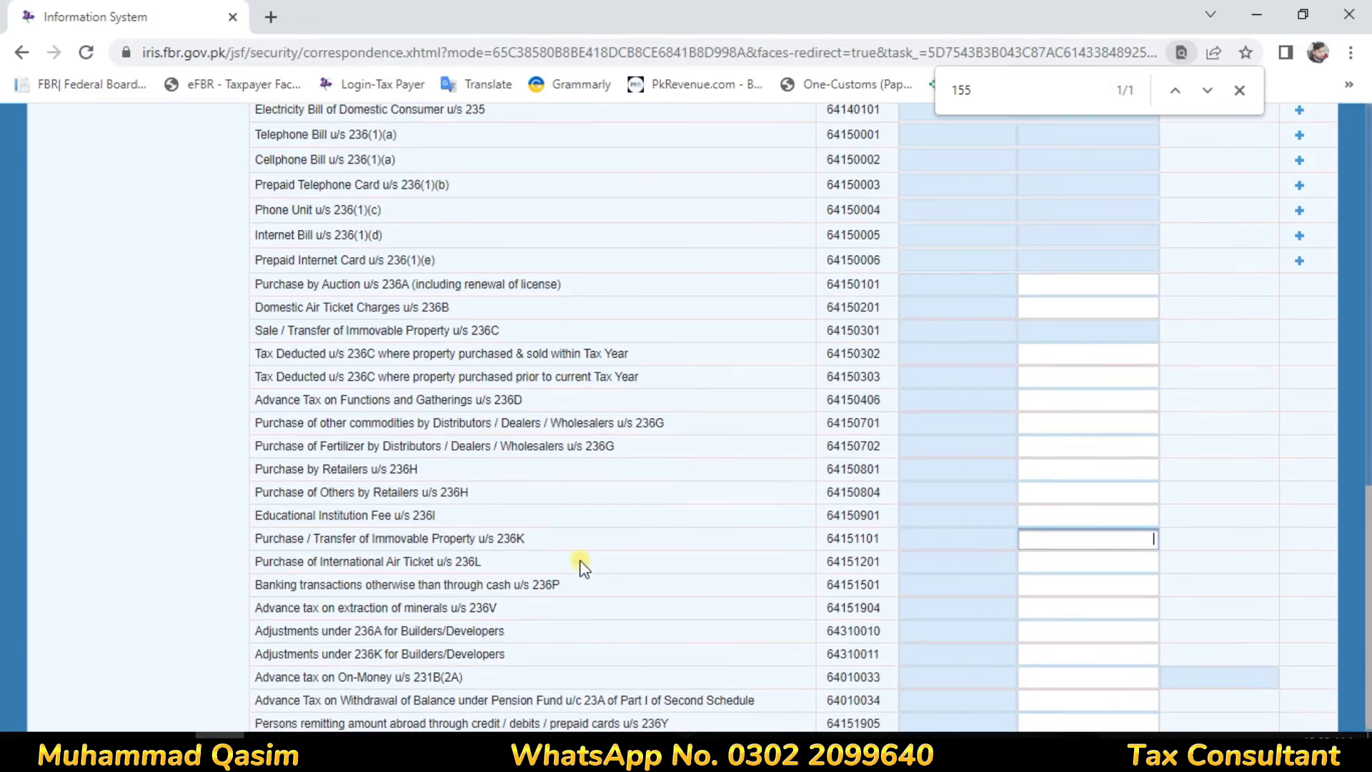
pyautogui.scroll(12, 582, 557)
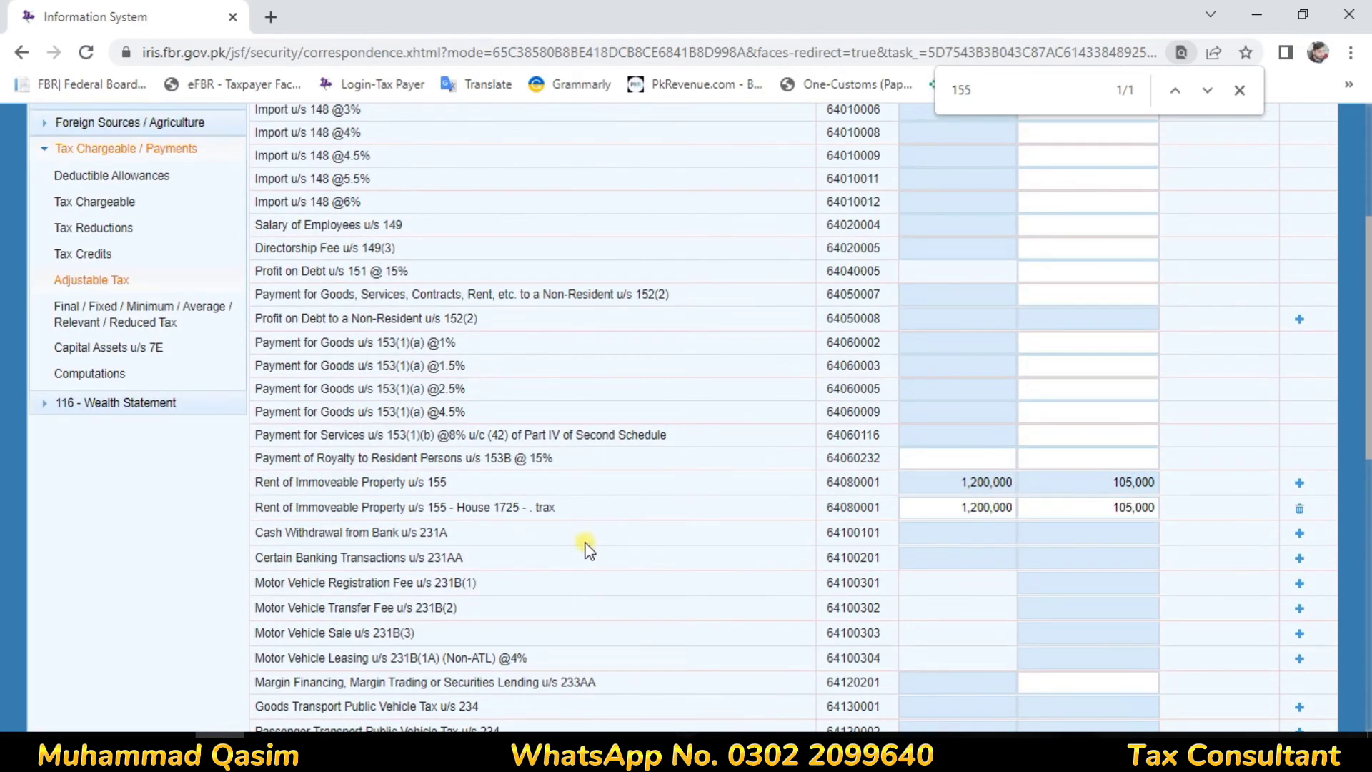
pyautogui.scroll(-4, 586, 547)
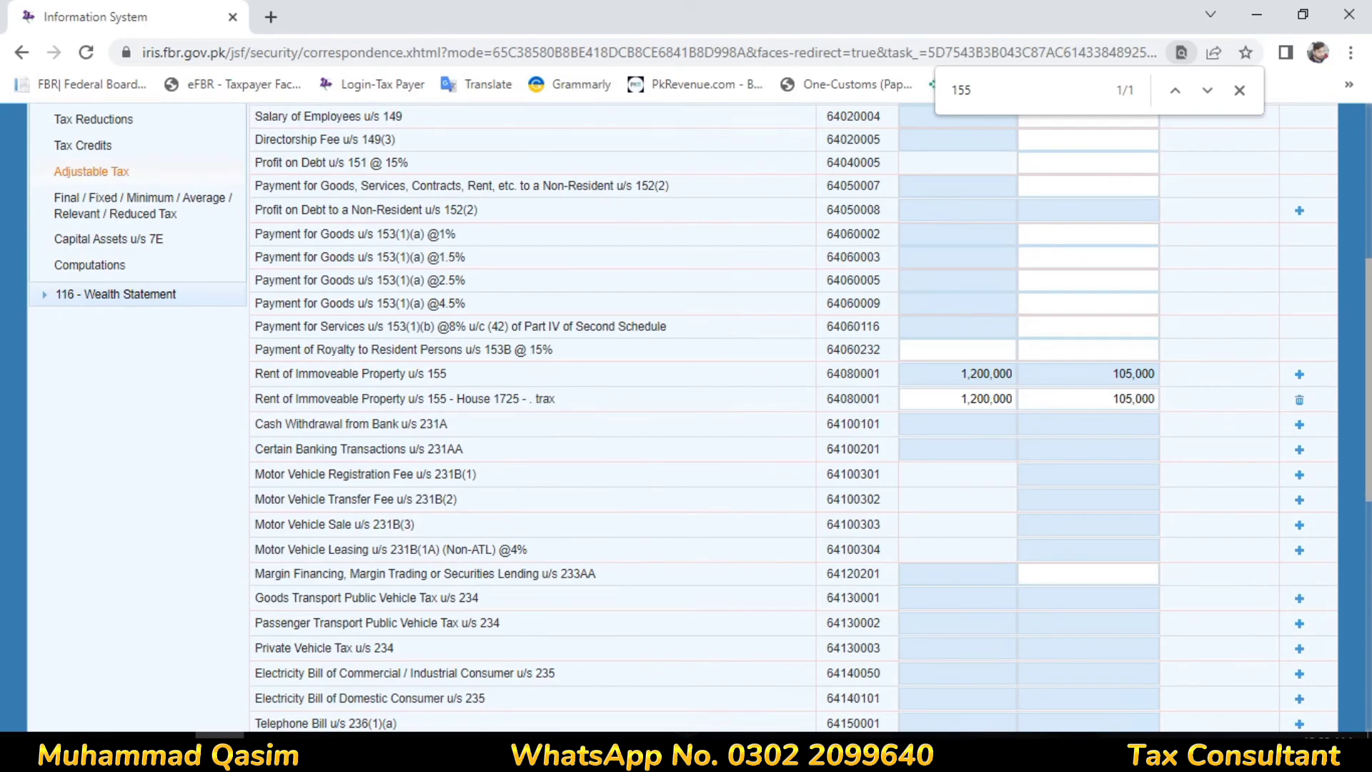
pyautogui.scroll(-8, 552, 372)
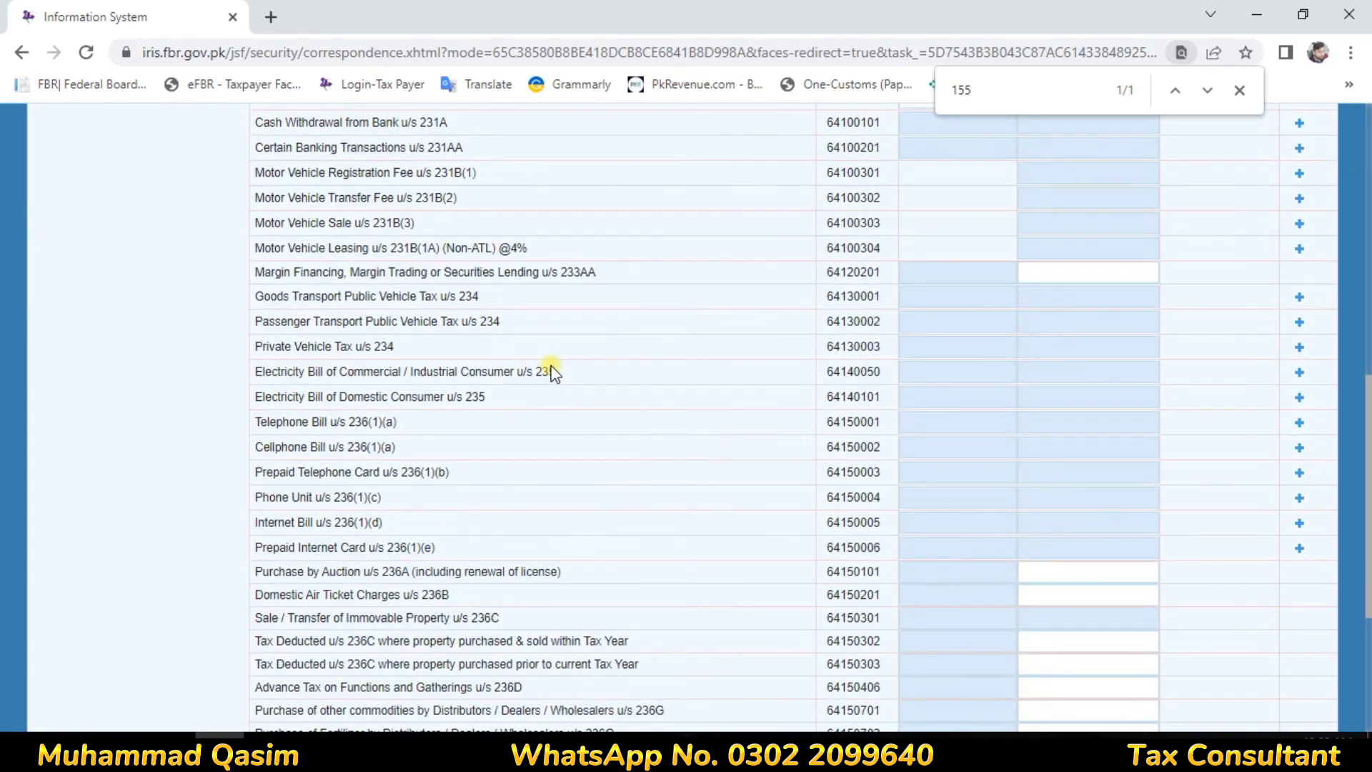
pyautogui.scroll(10, 552, 365)
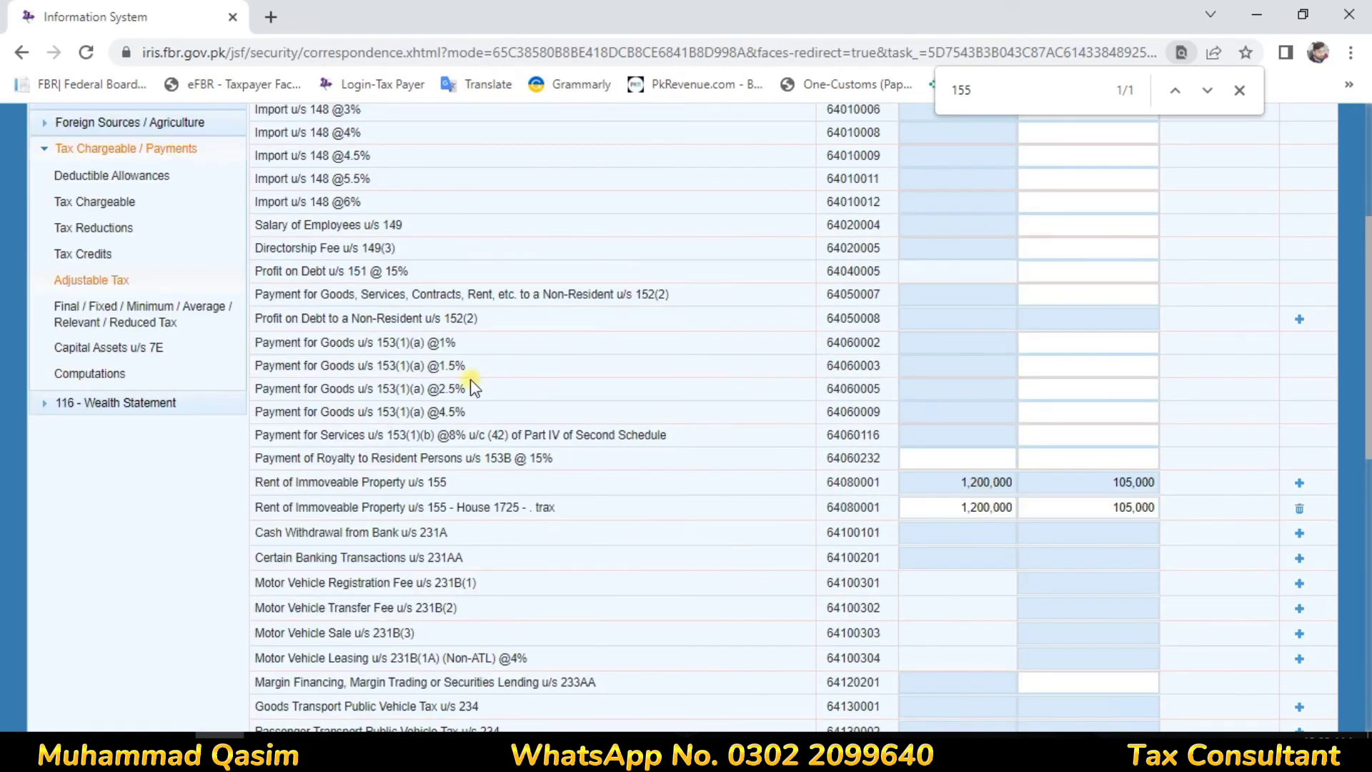
pyautogui.click(105, 378)
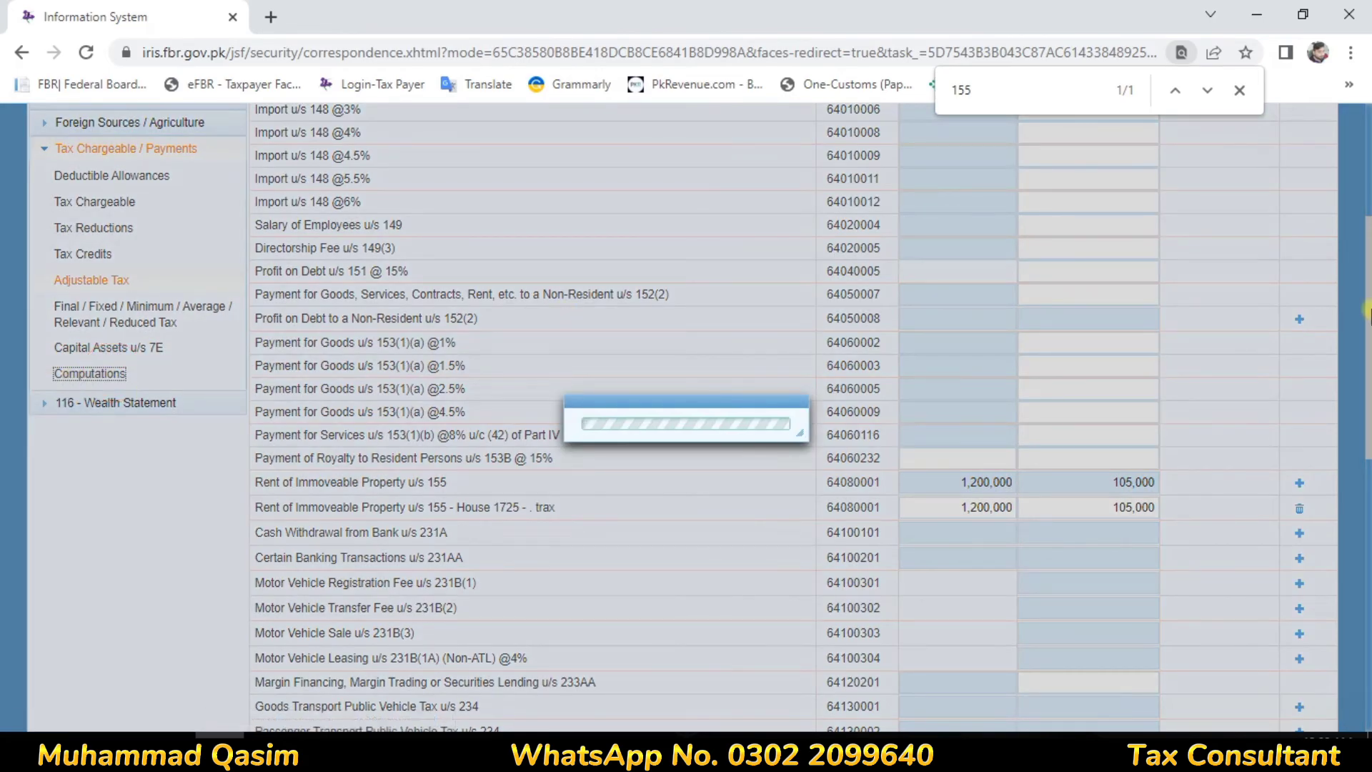
pyautogui.scroll(-3, 215, 274)
pyautogui.scroll(3, 214, 274)
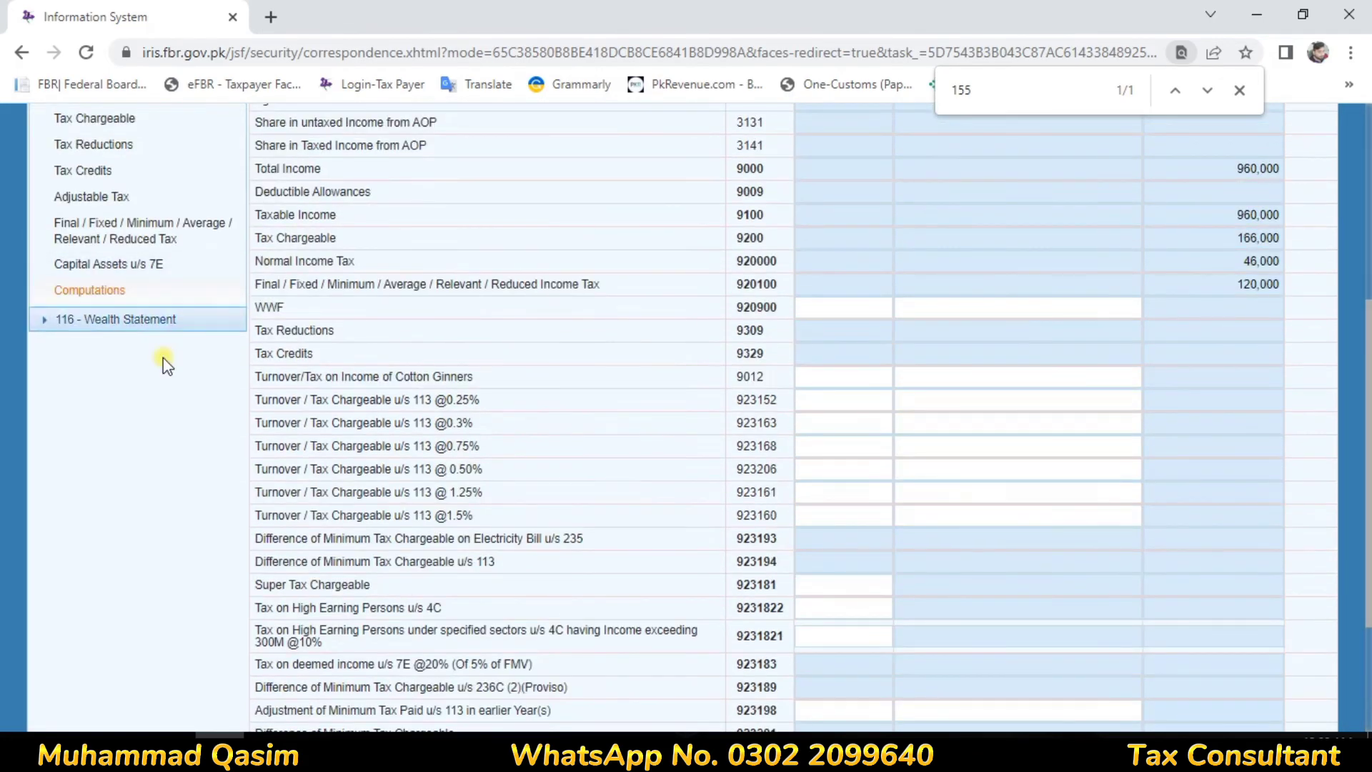